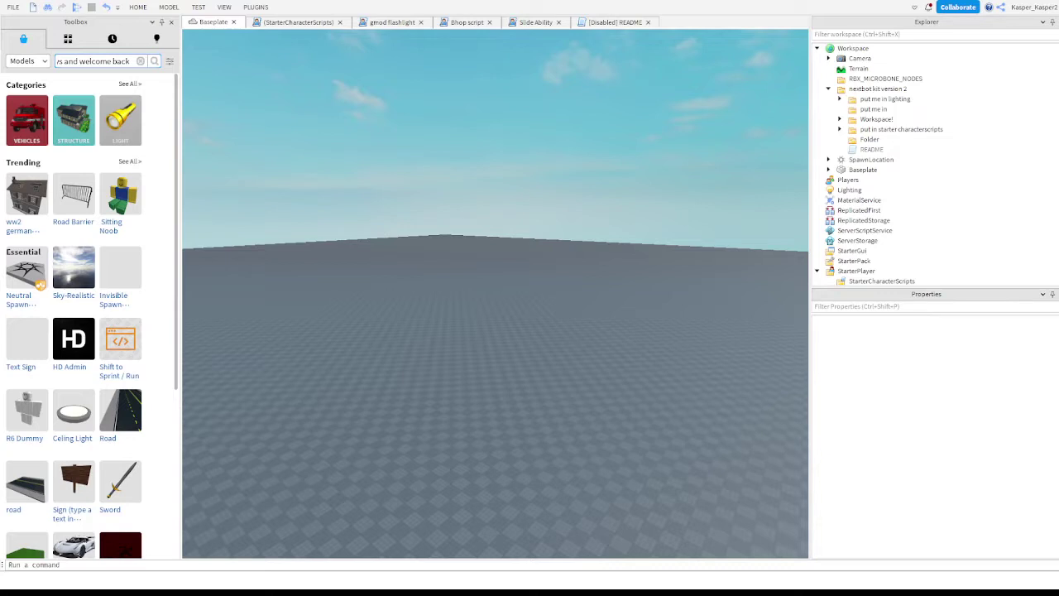
pyautogui.press('BackSpace')
pyautogui.press('BackSpace')
pyautogui.press('BackSpace')
pyautogui.press('BackSpace')
pyautogui.press('BackSpace')
pyautogui.press('BackSpace')
pyautogui.press('BackSpace')
pyautogui.press('BackSpace')
pyautogui.press('BackSpace')
pyautogui.press('BackSpace')
pyautogui.press('BackSpace')
pyautogui.press('BackSpace')
pyautogui.write('to')
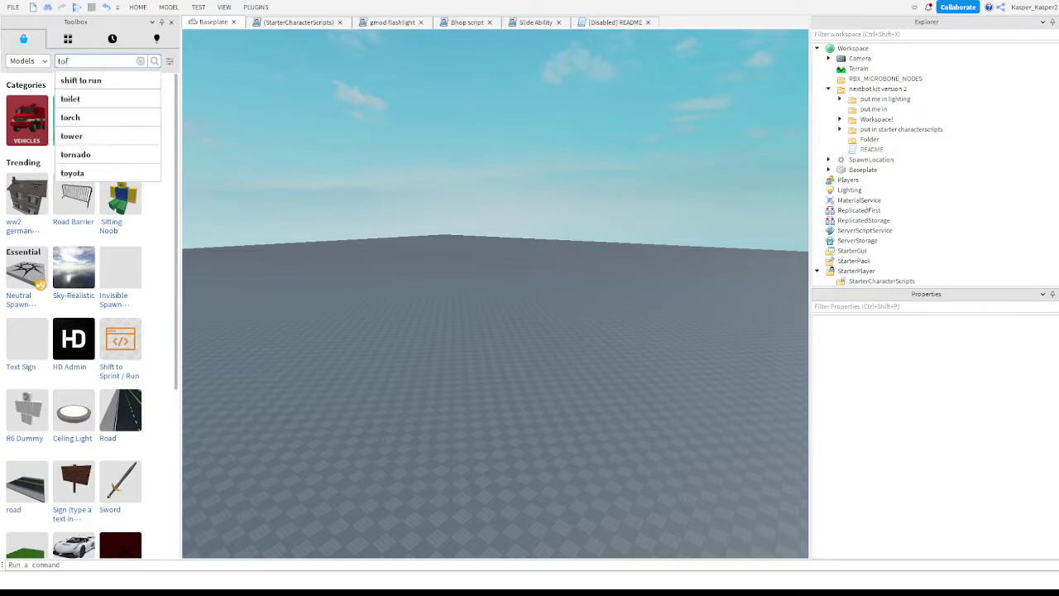
pyautogui.write('day')
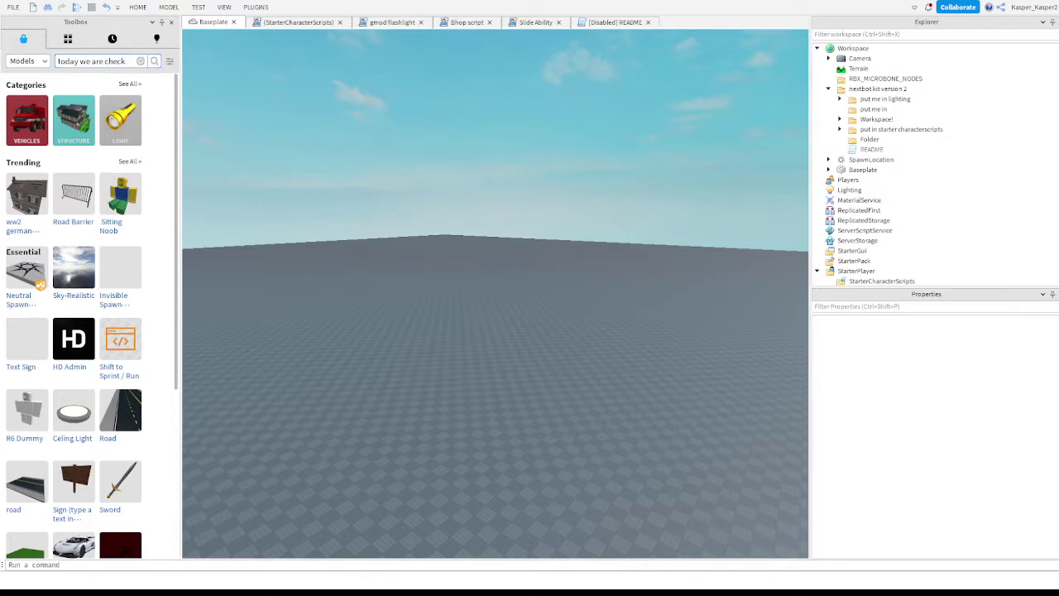
pyautogui.write('we are checking')
pyautogui.write(' nextbot')
pyautogui.write('kit version 2')
pyautogui.click(140, 62)
pyautogui.write('and i w')
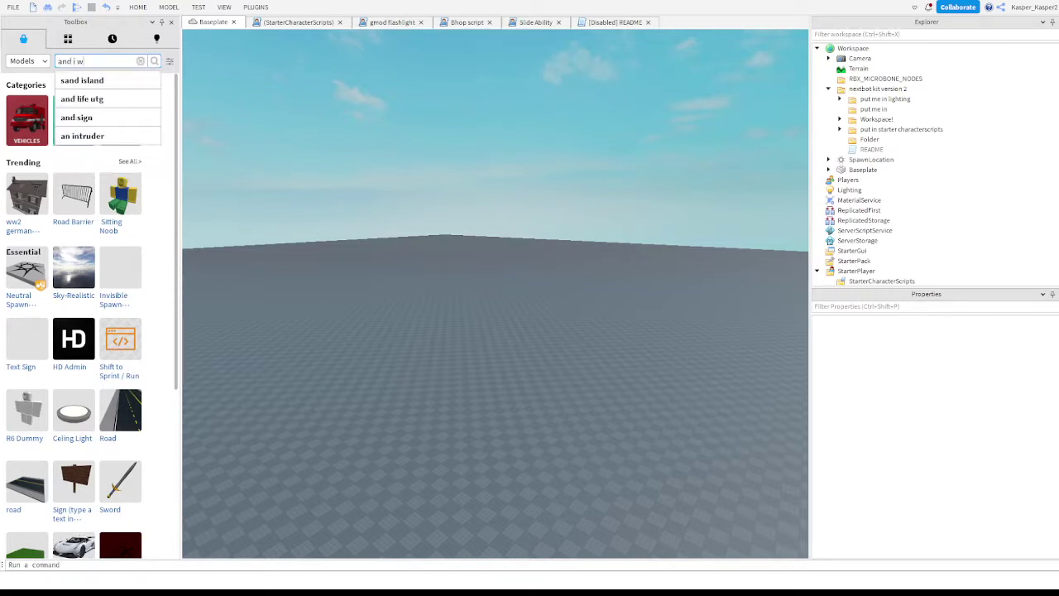
pyautogui.write('ill show y')
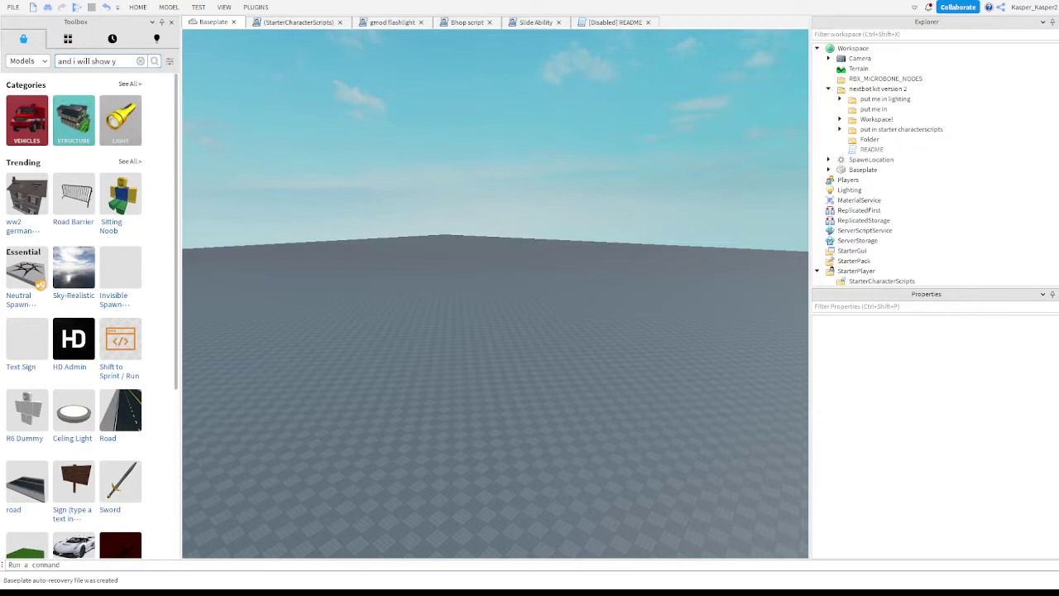
pyautogui.write('ou how to')
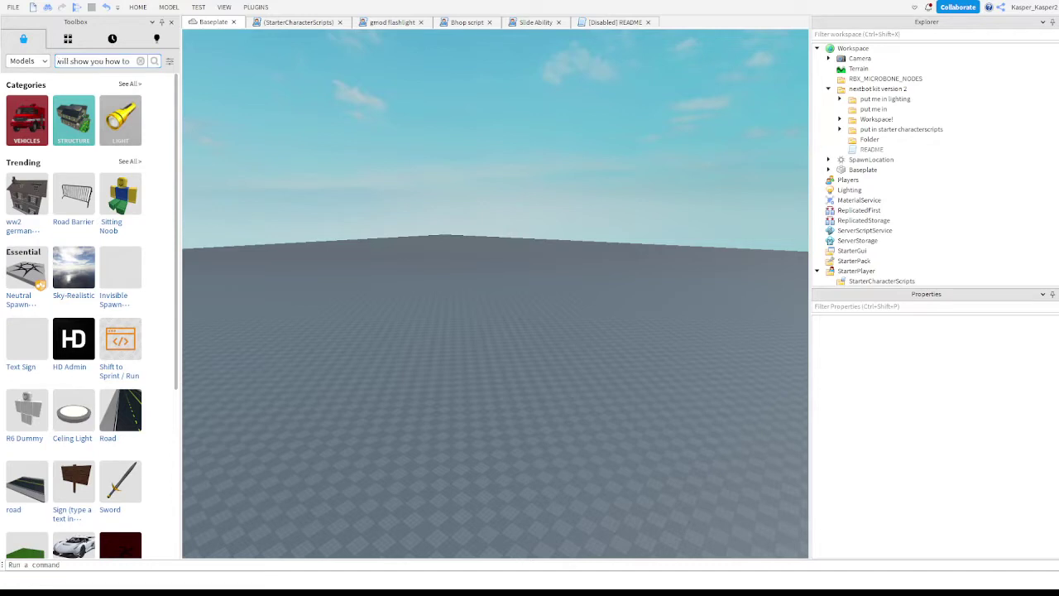
pyautogui.press('BackSpace')
pyautogui.press('BackSpace')
pyautogui.write('to use it')
pyautogui.click(139, 61)
pyautogui.write('just wall')
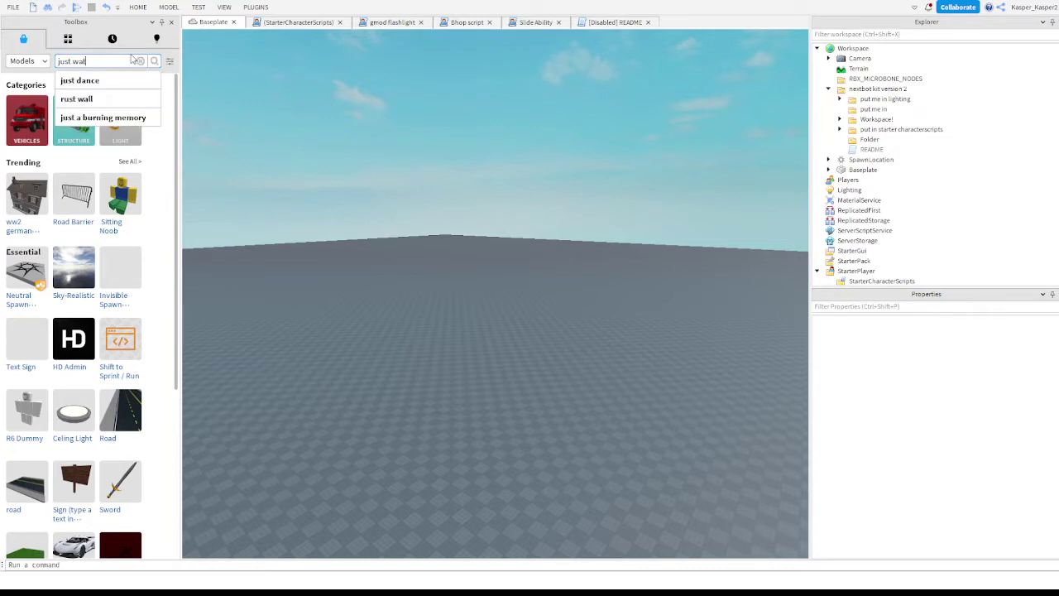
pyautogui.press('BackSpace')
pyautogui.write('tch what im')
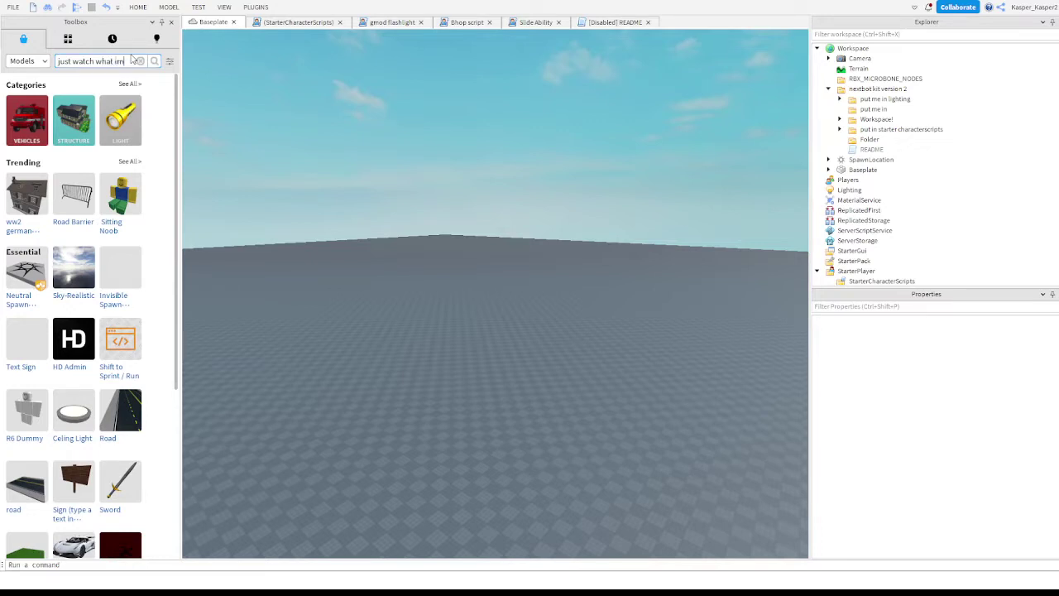
pyautogui.write('oing and do what i do')
pyautogui.click(142, 62)
# - Move Atmosphere, Bloom, ColorCorrection, DepthOfField and SunRays from the "put me in lighting" folder into Lighting
pyautogui.moveTo(370, 145); pyautogui.dragTo(371, 147, button='right')
pyautogui.press('w')
pyautogui.press('s')
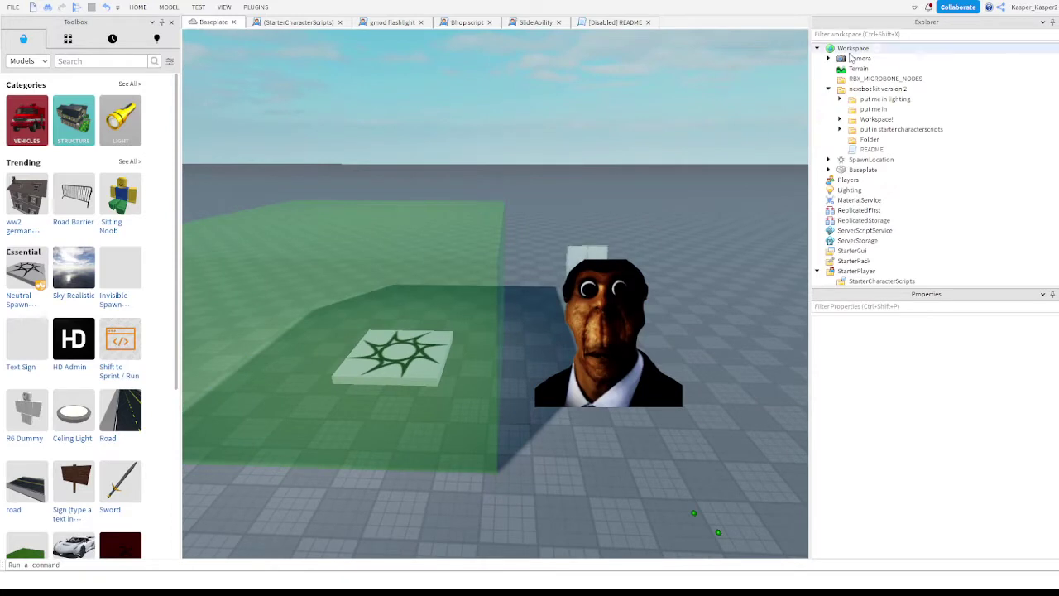
pyautogui.click(840, 100)
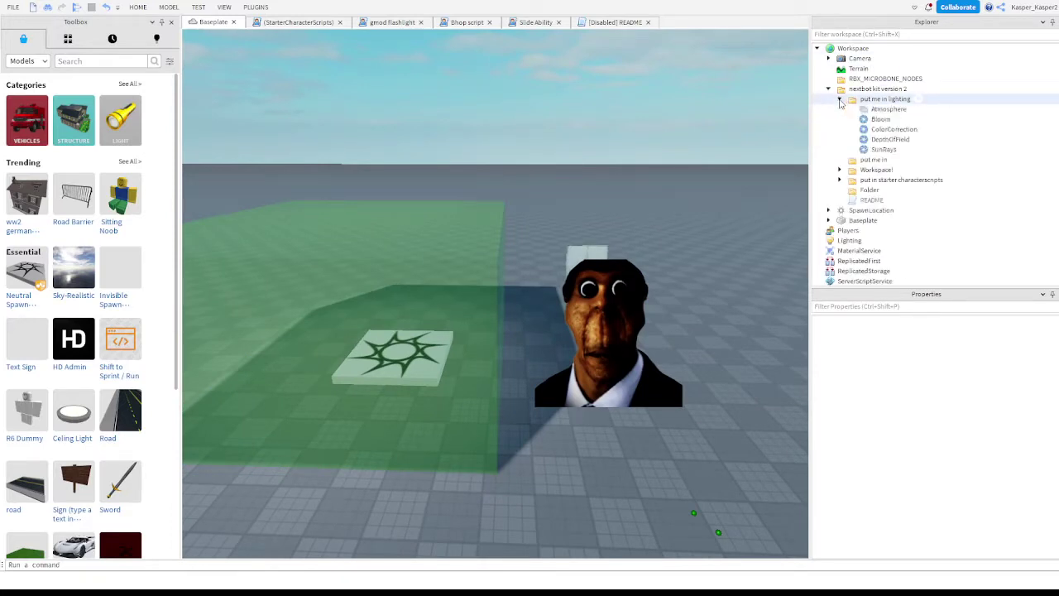
pyautogui.click(887, 109)
pyautogui.keyDown('shift'); pyautogui.click(899, 150); pyautogui.keyUp('shift')
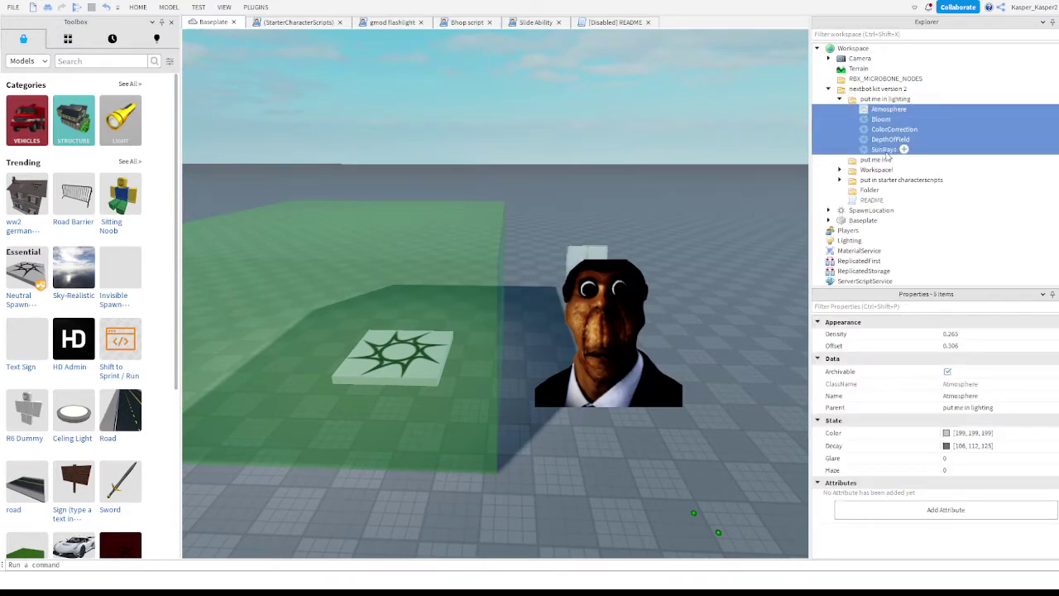
pyautogui.moveTo(902, 150)
pyautogui.mouseDown()
pyautogui.moveTo(911, 171)
pyautogui.moveTo(885, 159)
pyautogui.mouseUp()
pyautogui.scroll(-3, 908, 169)
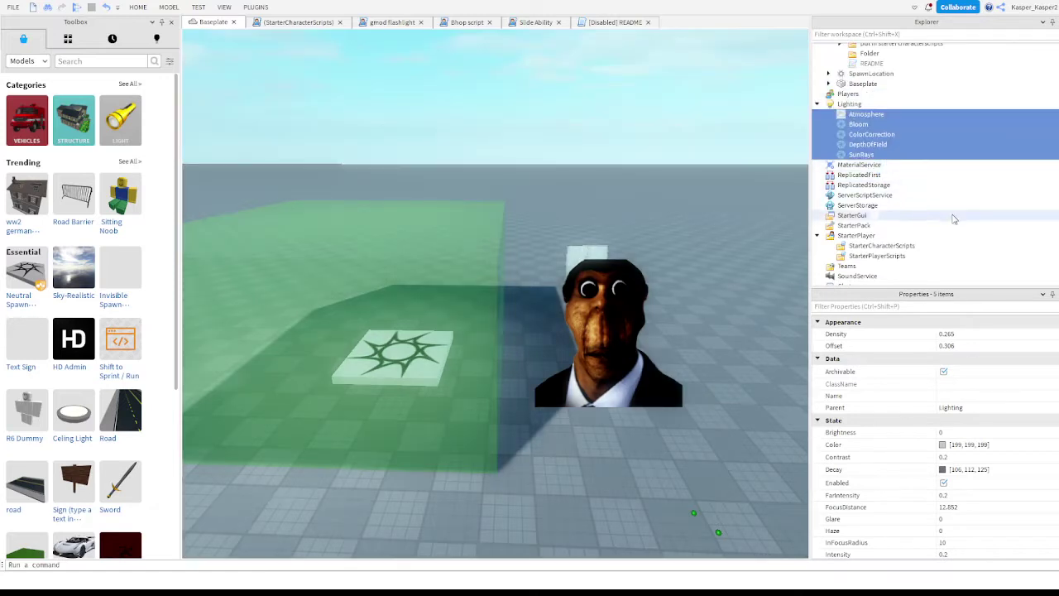
# - Delete the empty "put me in" and "Folder" folders from the nextbot kit version 2 folder
pyautogui.scroll(3, 877, 149)
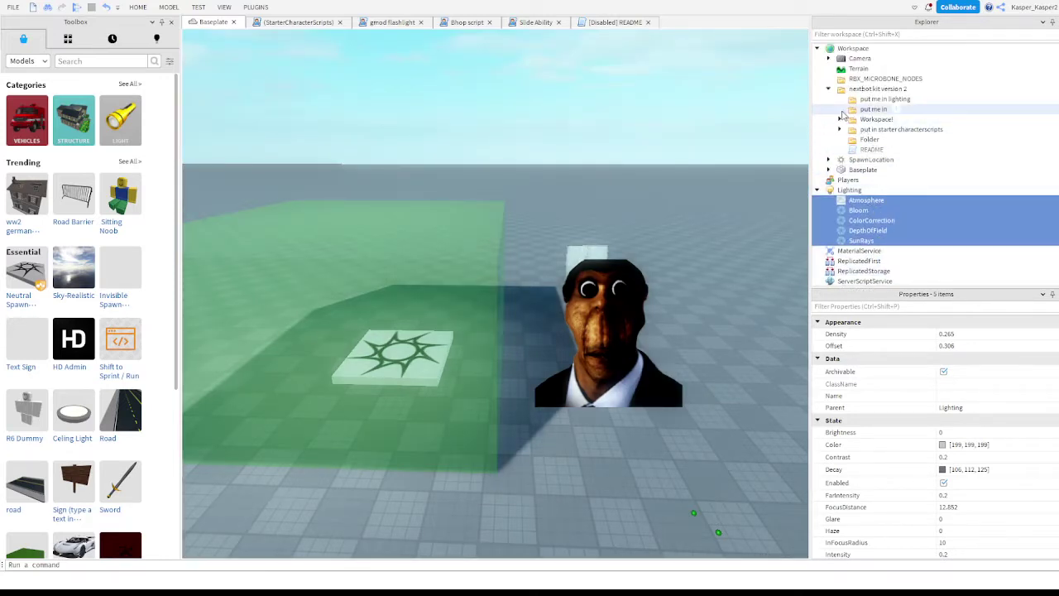
pyautogui.click(869, 110)
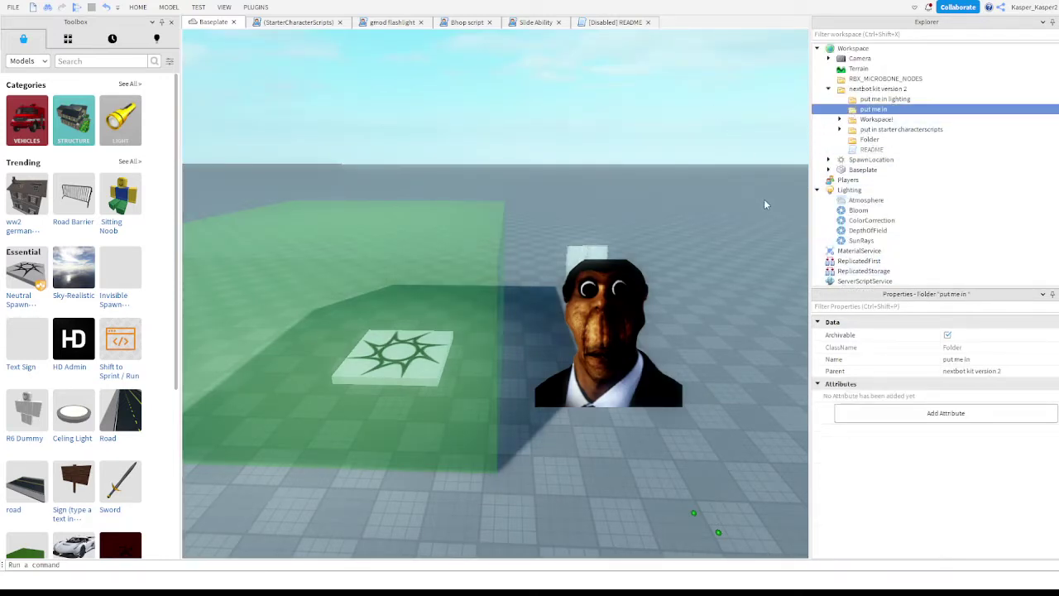
pyautogui.press('Delete')
pyautogui.click(883, 130)
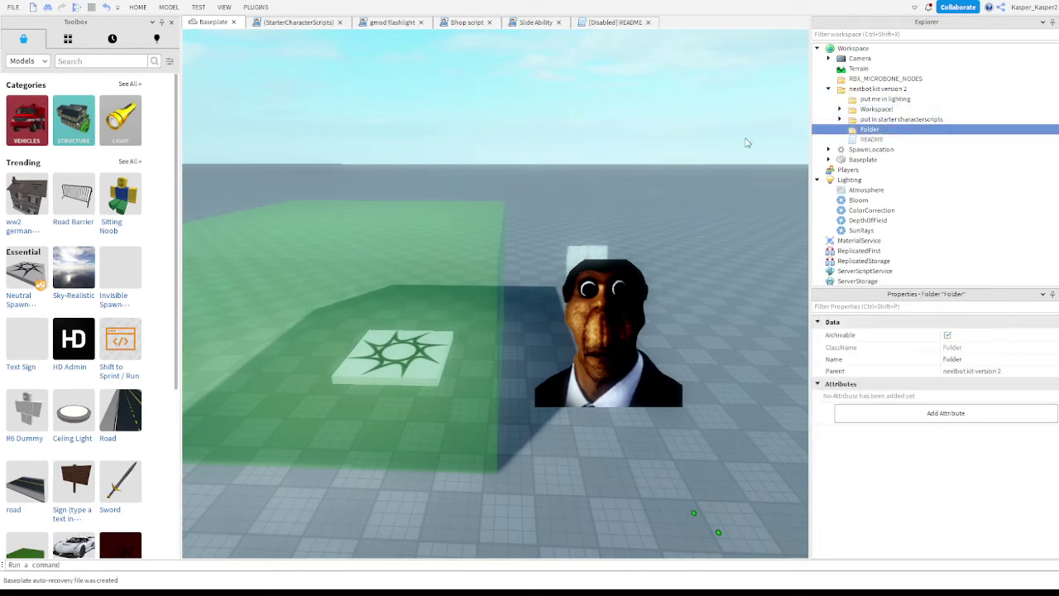
pyautogui.press('Delete')
# - Move both Door models, the obunga model and the Part from the kit's "Workspace!" folder directly into Workspace
pyautogui.click(840, 108)
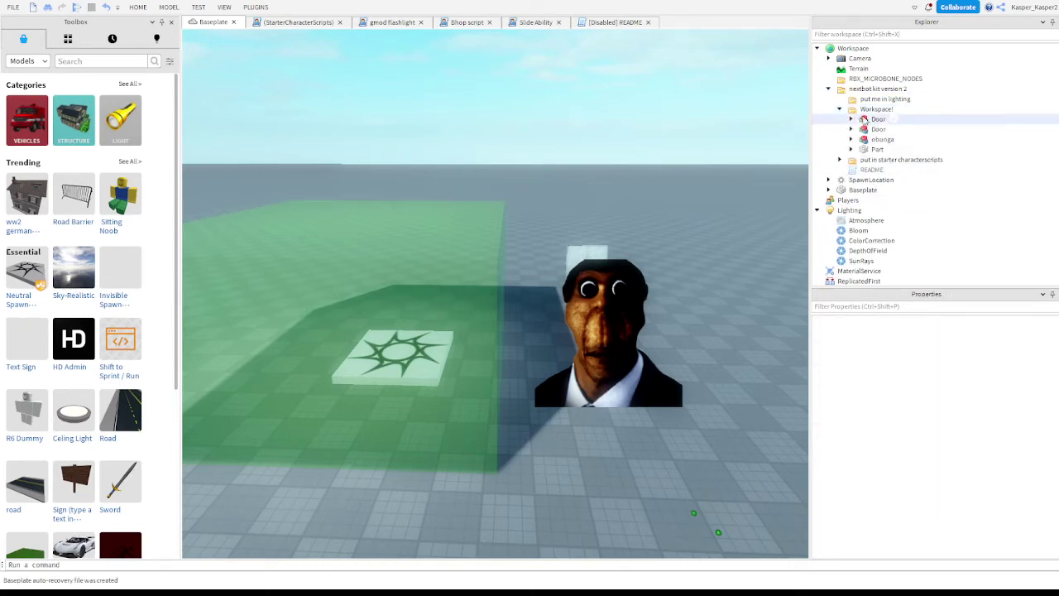
pyautogui.click(877, 118)
pyautogui.keyDown('shift'); pyautogui.click(873, 149); pyautogui.keyUp('shift')
pyautogui.moveTo(873, 149); pyautogui.dragTo(852, 48)
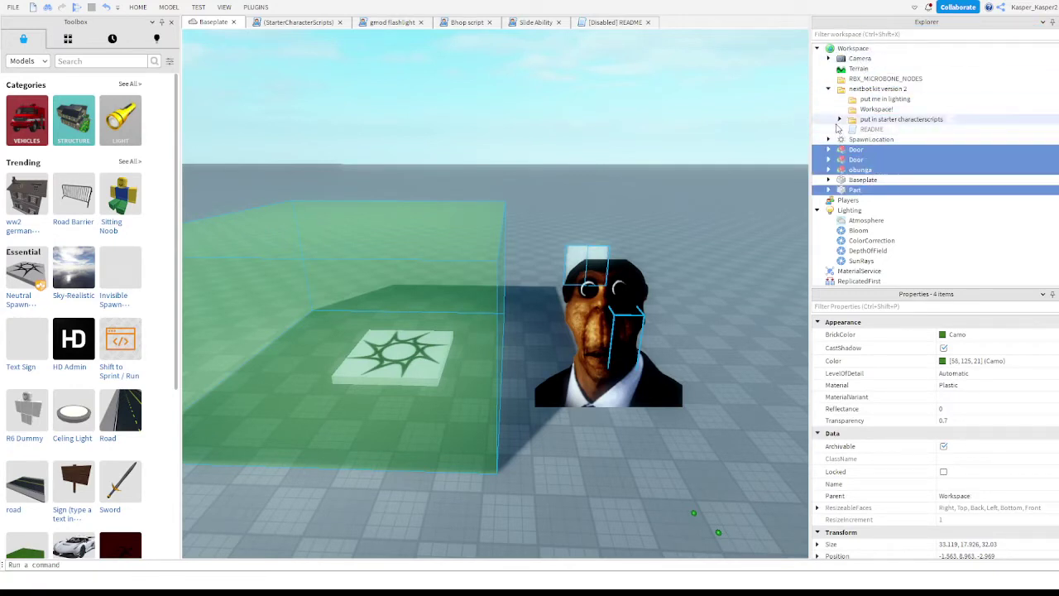
# - Move the (StarterCharacterScripts), Bhop script, Slide Ability and gmod flashlight scripts from the kit folder into StarterCharacterScripts under StarterPlayer
pyautogui.click(839, 119)
pyautogui.click(910, 129)
pyautogui.keyDown('shift'); pyautogui.click(914, 160); pyautogui.keyUp('shift')
pyautogui.scroll(-3, 919, 159)
pyautogui.moveTo(914, 159); pyautogui.dragTo(927, 218)
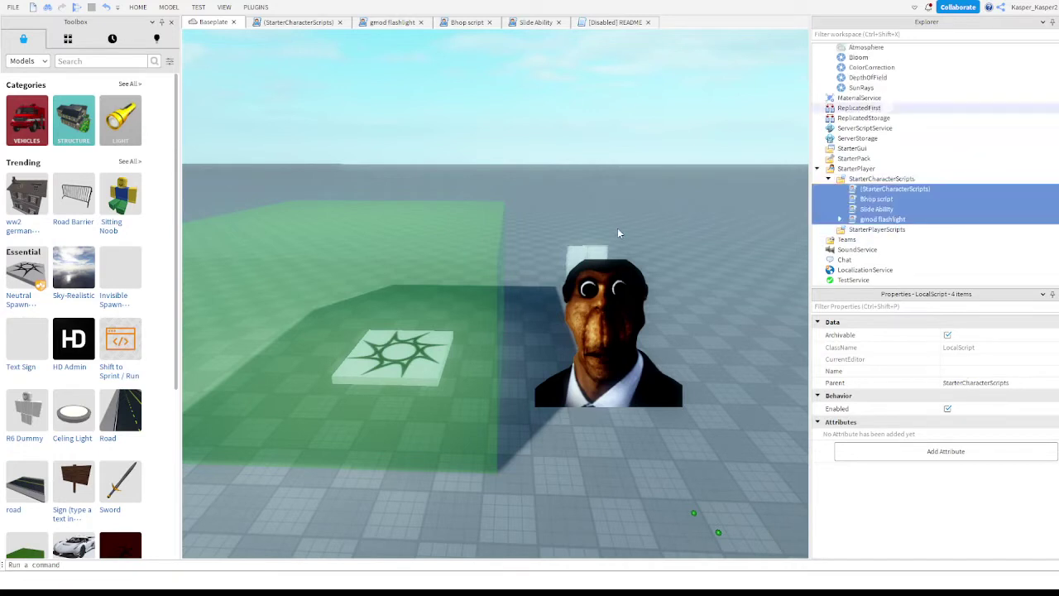
pyautogui.click(619, 230)
# - Open the README script in the nextbot kit version 2 folder and read its comment lines
pyautogui.scroll(6, 933, 152)
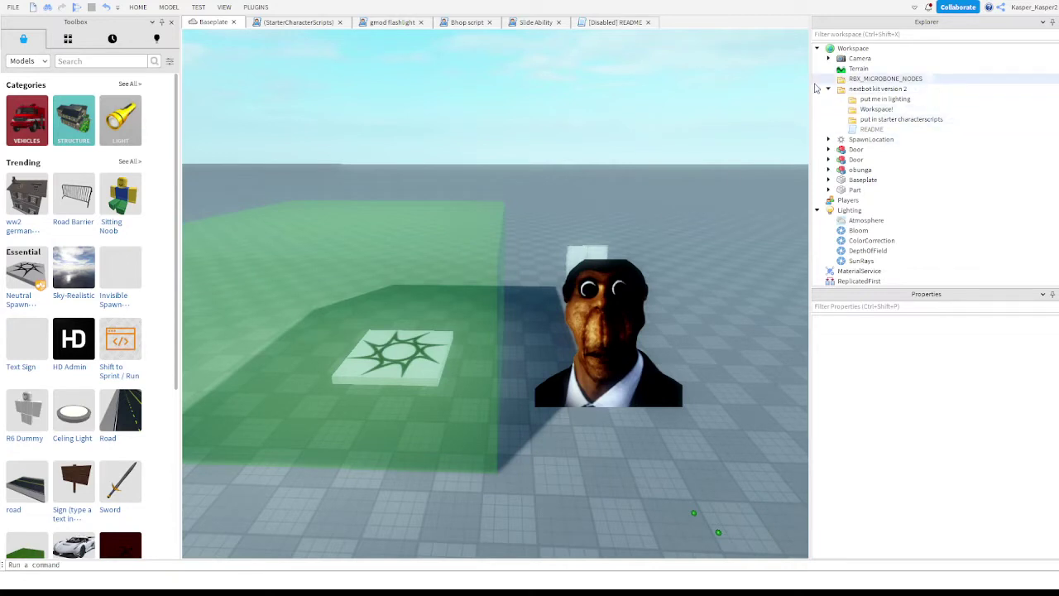
pyautogui.click(866, 139)
pyautogui.doubleClick(869, 130)
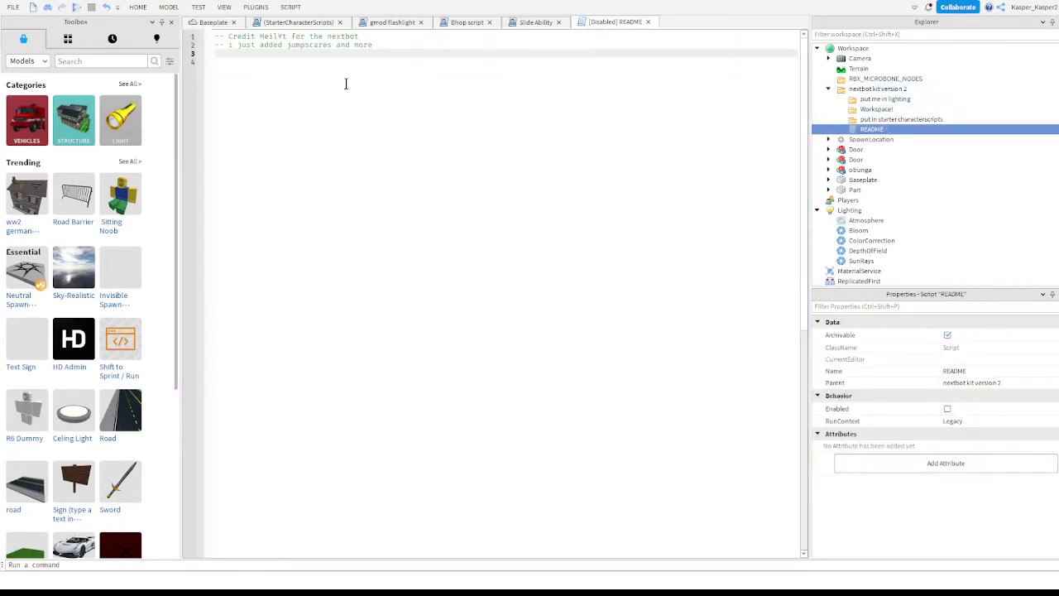
pyautogui.click(316, 61)
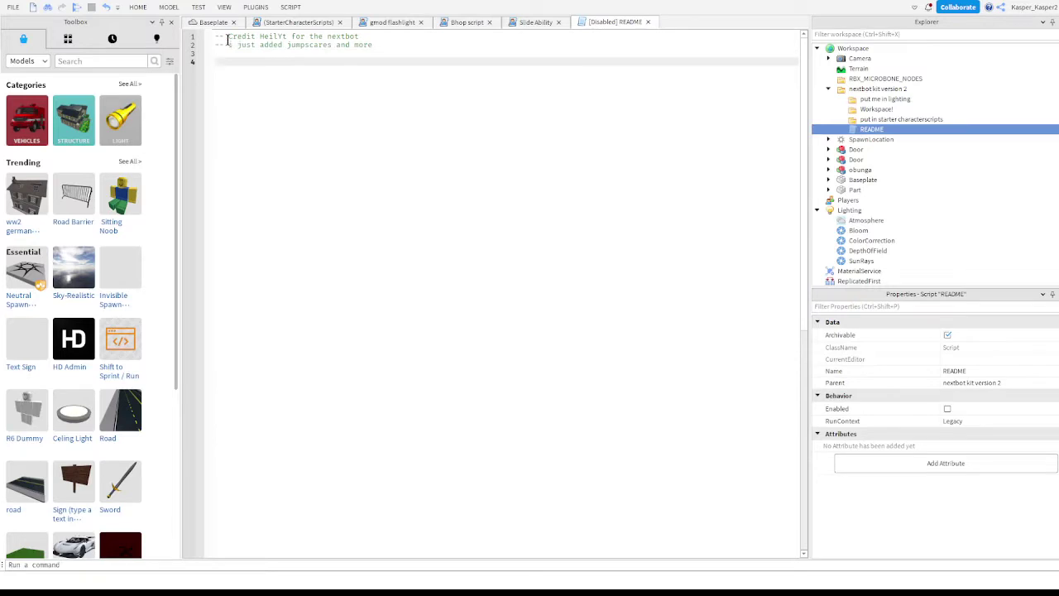
pyautogui.click(281, 45)
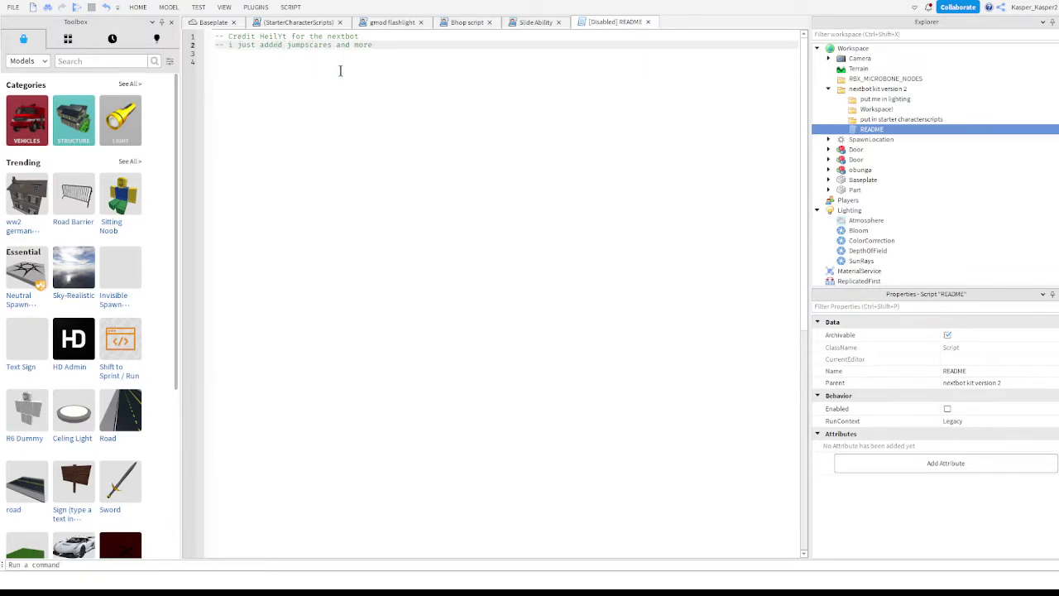
pyautogui.click(308, 38)
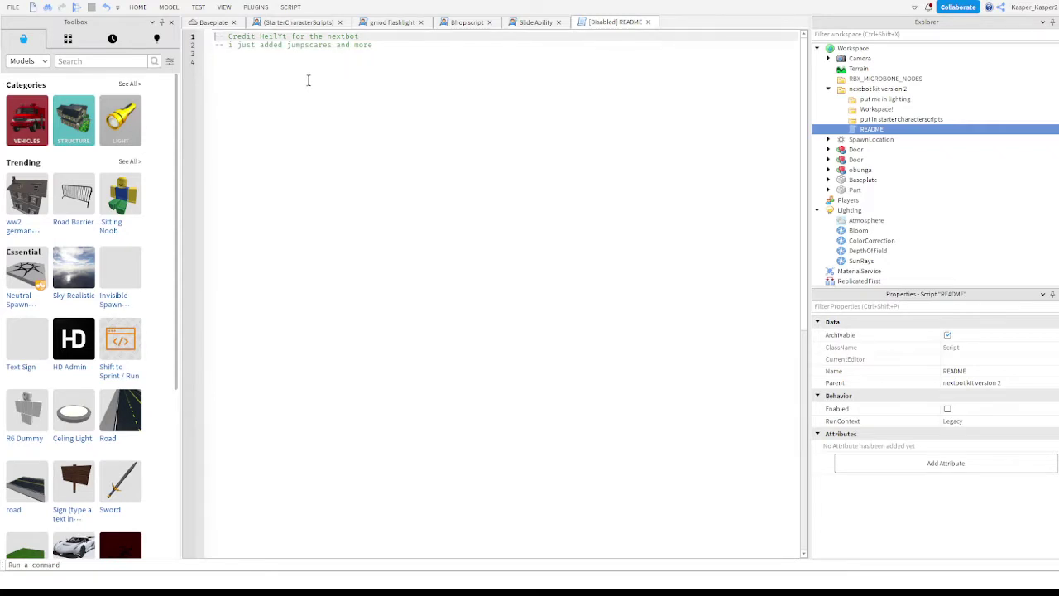
pyautogui.write('wwwwwwwwwwww')
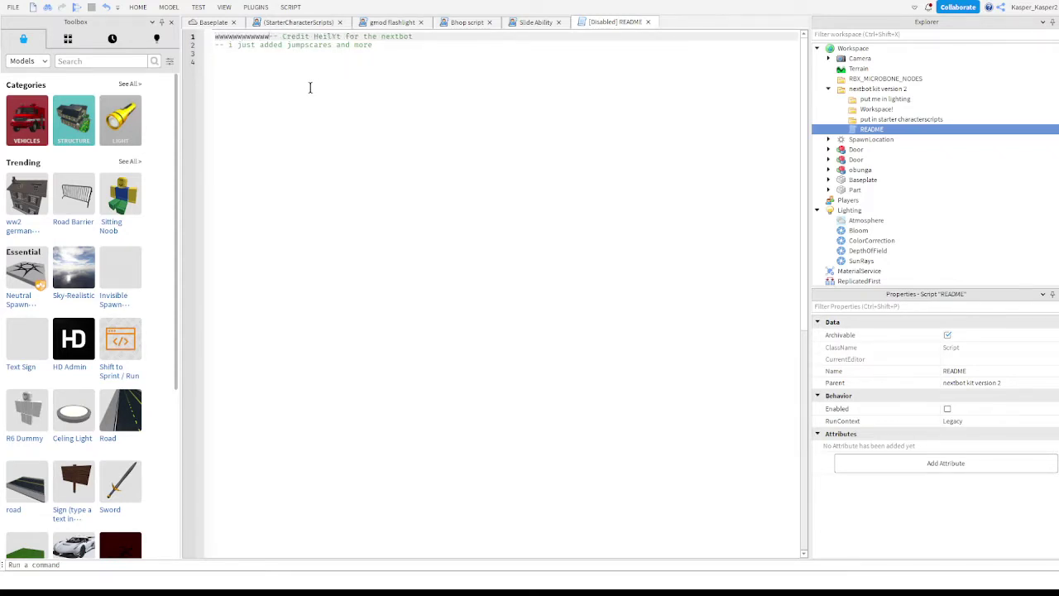
pyautogui.press('BackSpace')
pyautogui.press('BackSpace')
pyautogui.press('BackSpace')
pyautogui.press('BackSpace')
pyautogui.press('BackSpace')
pyautogui.press('BackSpace')
pyautogui.press('BackSpace')
pyautogui.press('BackSpace')
pyautogui.press('BackSpace')
pyautogui.press('BackSpace')
pyautogui.press('BackSpace')
pyautogui.press('BackSpace')
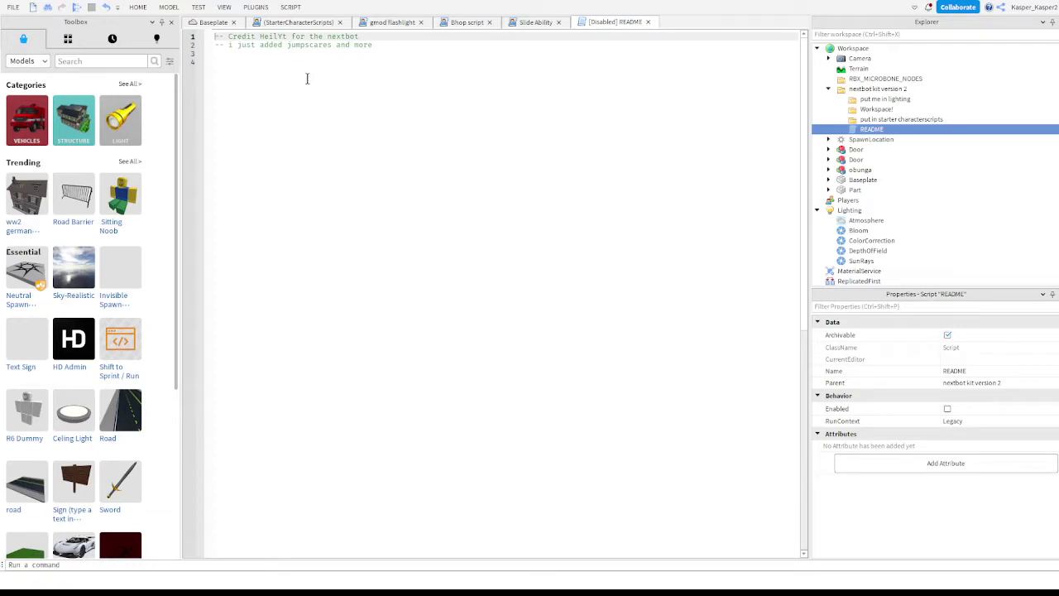
pyautogui.click(307, 78)
pyautogui.moveTo(286, 66); pyautogui.dragTo(327, 48)
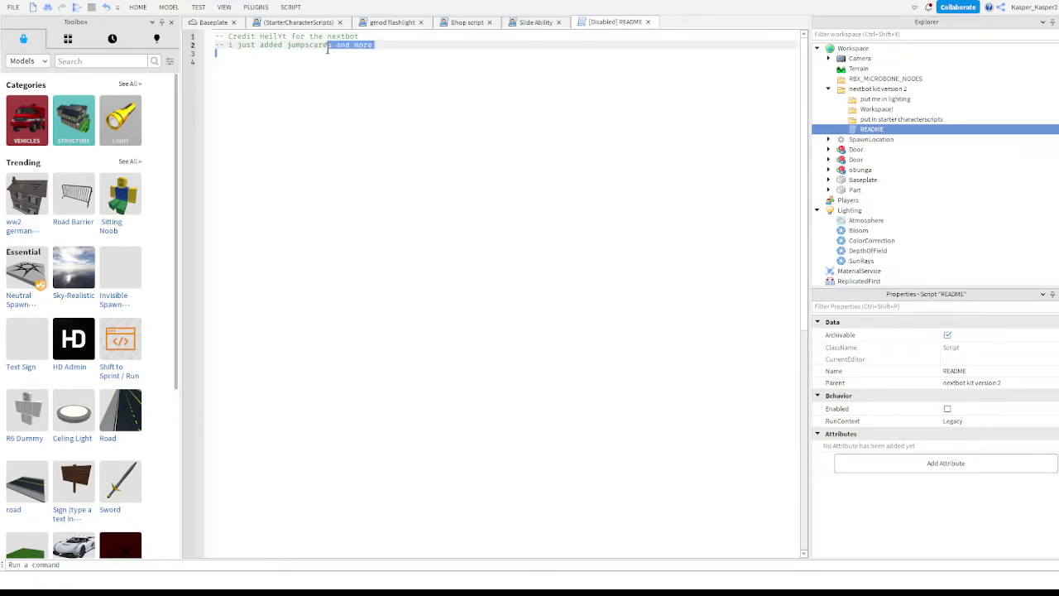
pyautogui.click(356, 62)
pyautogui.press('Up')
pyautogui.press('Up')
pyautogui.press('Up')
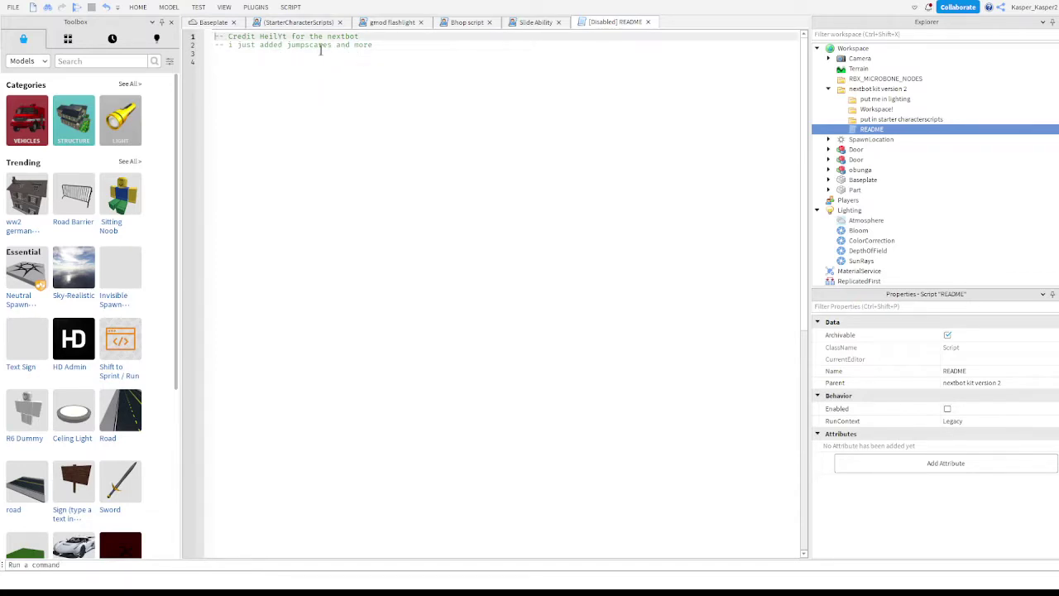
# - Return to the Baseplate scene and move the obunga nextbot farther away from the green transparent part
pyautogui.click(213, 22)
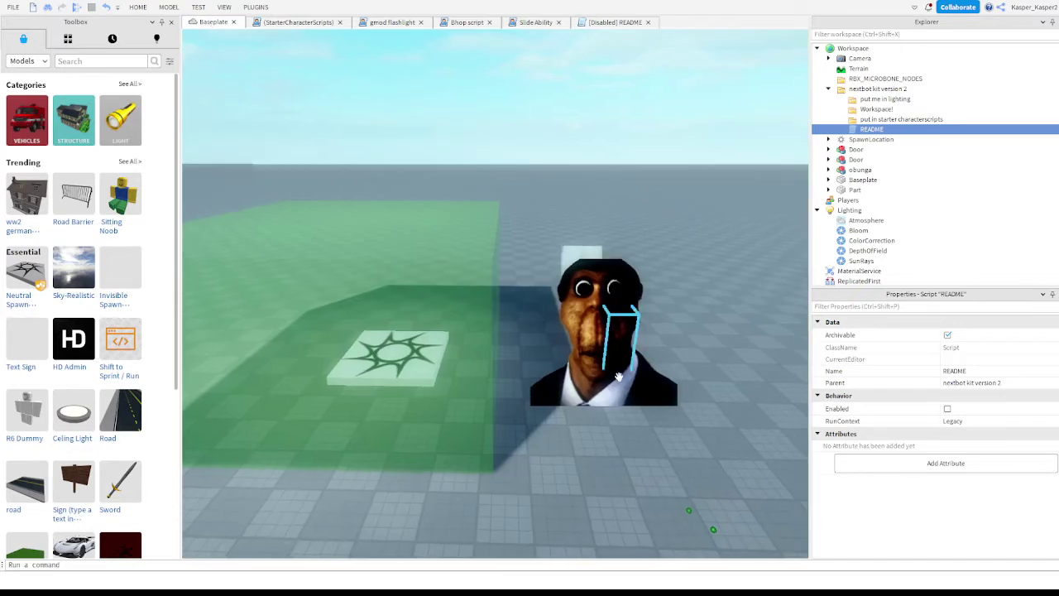
pyautogui.moveTo(615, 377); pyautogui.dragTo(698, 364)
pyautogui.click(439, 402)
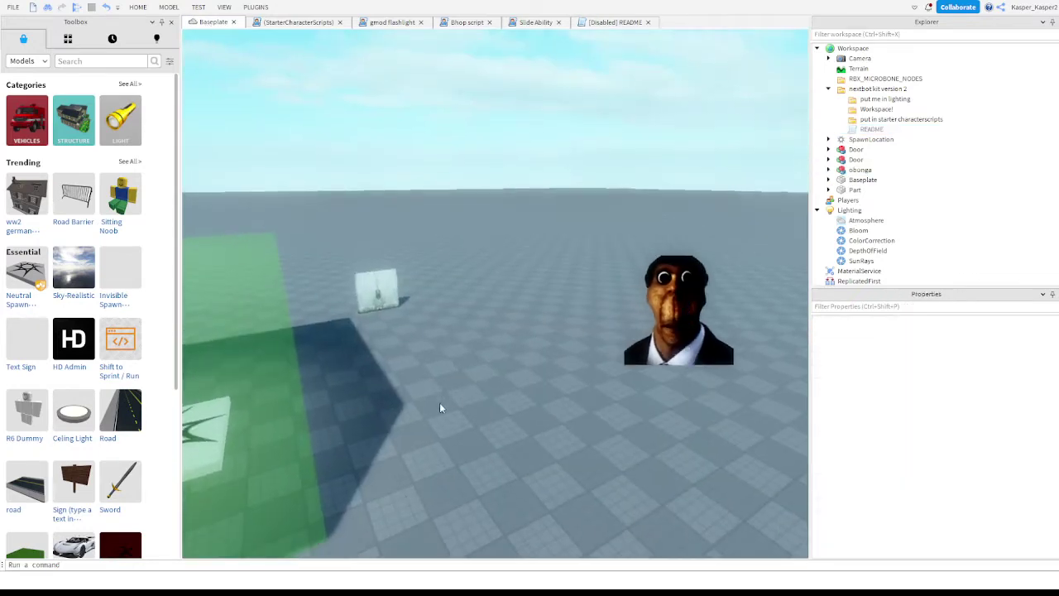
pyautogui.moveTo(439, 402); pyautogui.dragTo(364, 438, button='right')
pyautogui.click(78, 63)
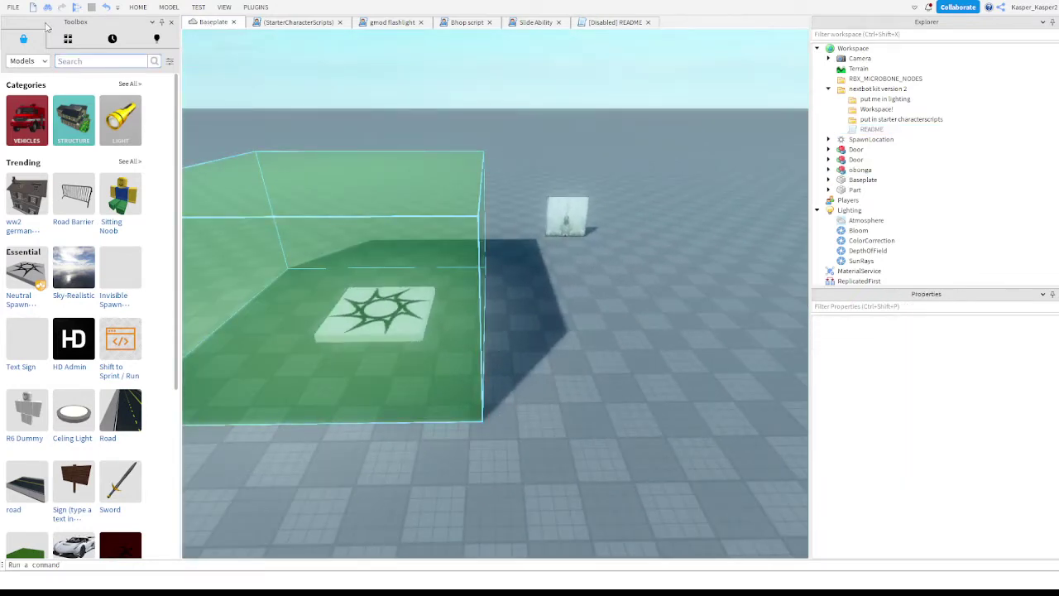
pyautogui.write('lets')
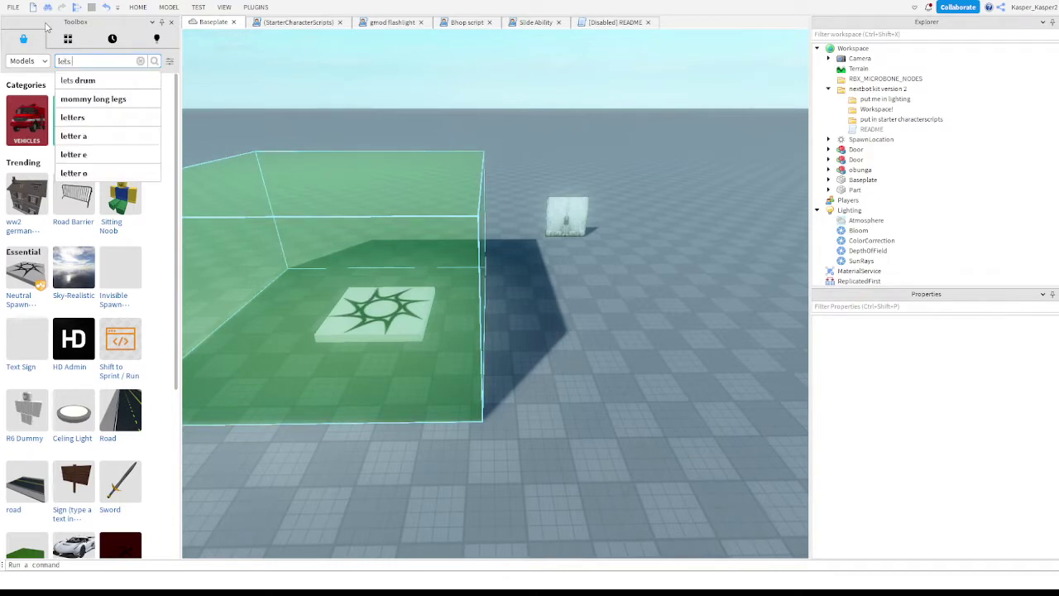
pyautogui.write(' tesxt')
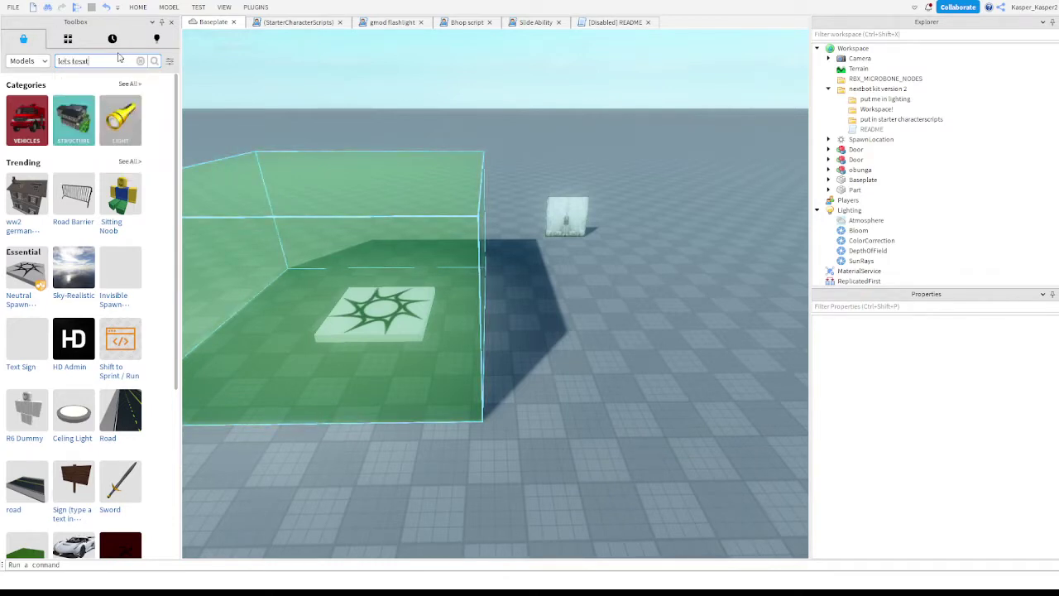
pyautogui.press('BackSpace')
pyautogui.press('BackSpace')
pyautogui.write('t')
pyautogui.click(141, 63)
# - Reposition the SpawnLocation inside the green transparent part, at about -2.1, 0.5, -2.9
pyautogui.moveTo(483, 199); pyautogui.dragTo(483, 205, button='right')
pyautogui.press('w')
pyautogui.moveTo(462, 283); pyautogui.dragTo(422, 387)
pyautogui.scroll(-5, 356, 331)
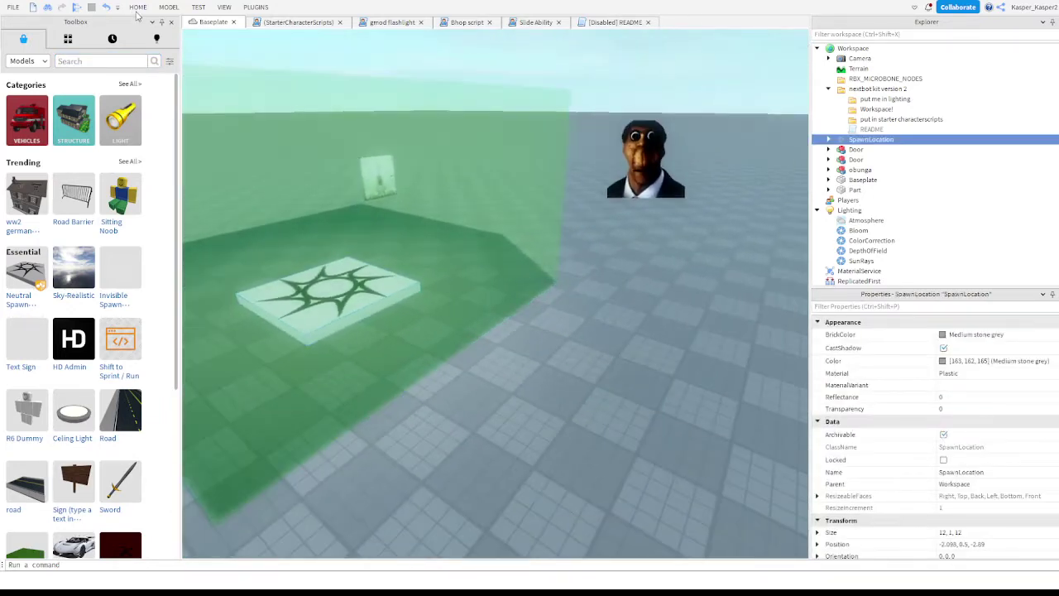
# - Start a playtest and run the character around the baseplate to test the obunga nextbot and the movement scripts
pyautogui.click(138, 8)
pyautogui.press('F5')
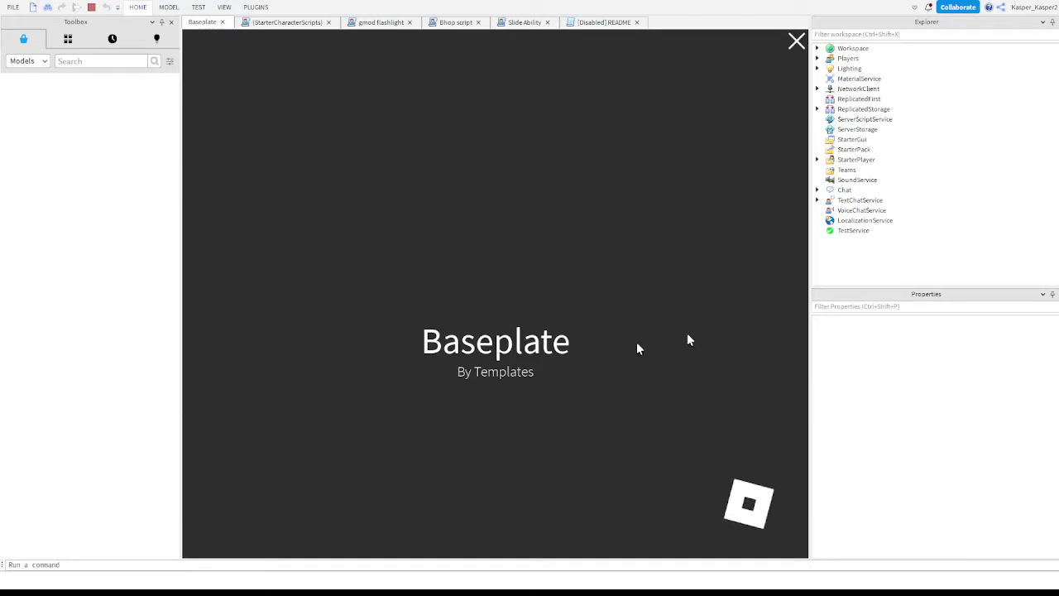
pyautogui.press('w')
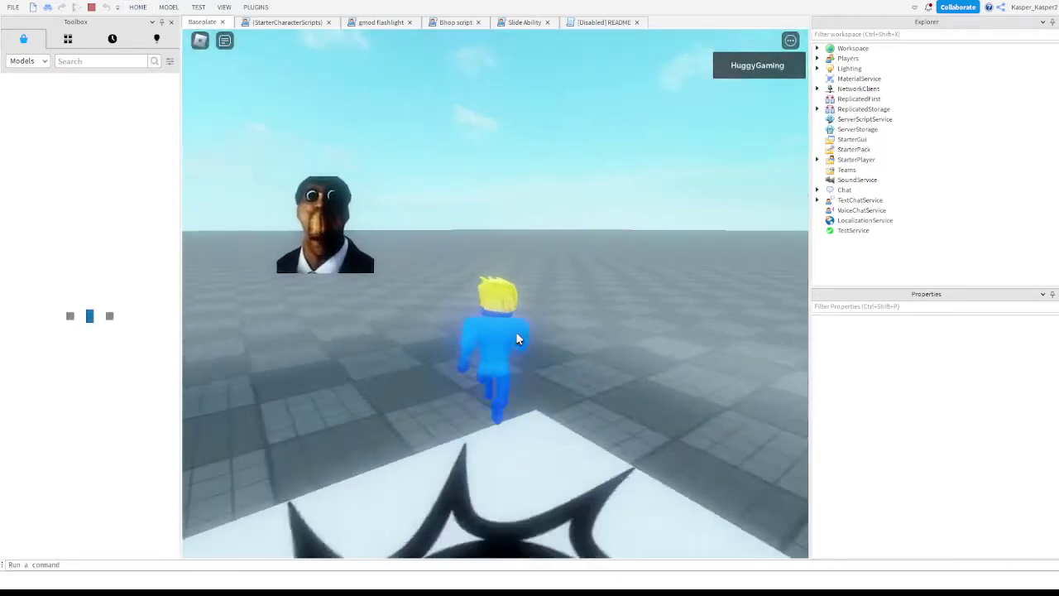
pyautogui.press('s')
pyautogui.moveTo(512, 340); pyautogui.dragTo(511, 340, button='right')
pyautogui.press('d')
pyautogui.press('s')
pyautogui.press('w')
pyautogui.press('e')
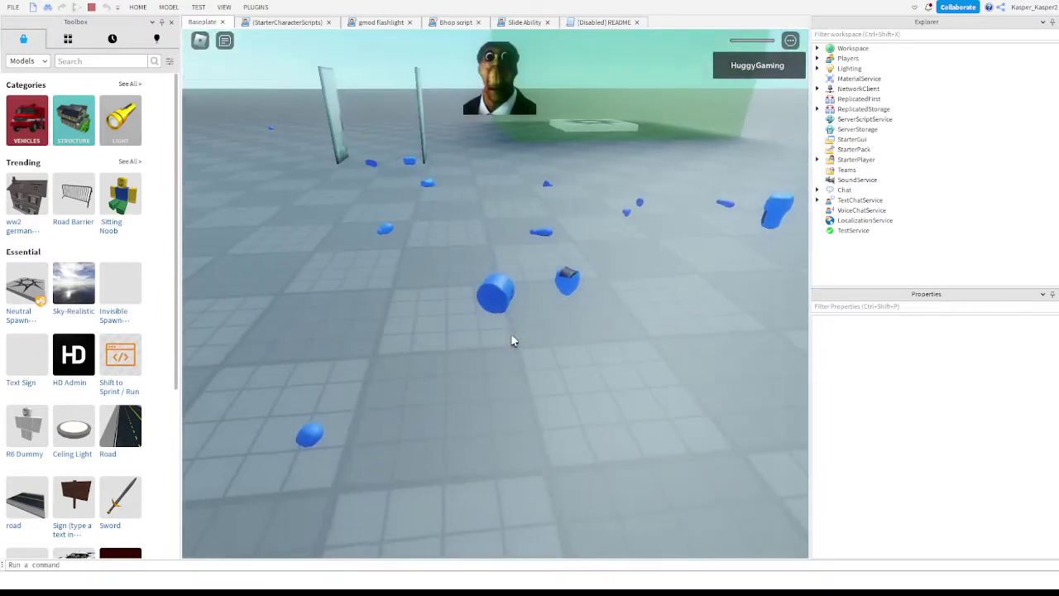
# - Run the character back and forth around the green transparent part to test how the obunga nextbot chases it
pyautogui.press('w')
pyautogui.moveTo(511, 340); pyautogui.dragTo(512, 340, button='right')
pyautogui.press('w')
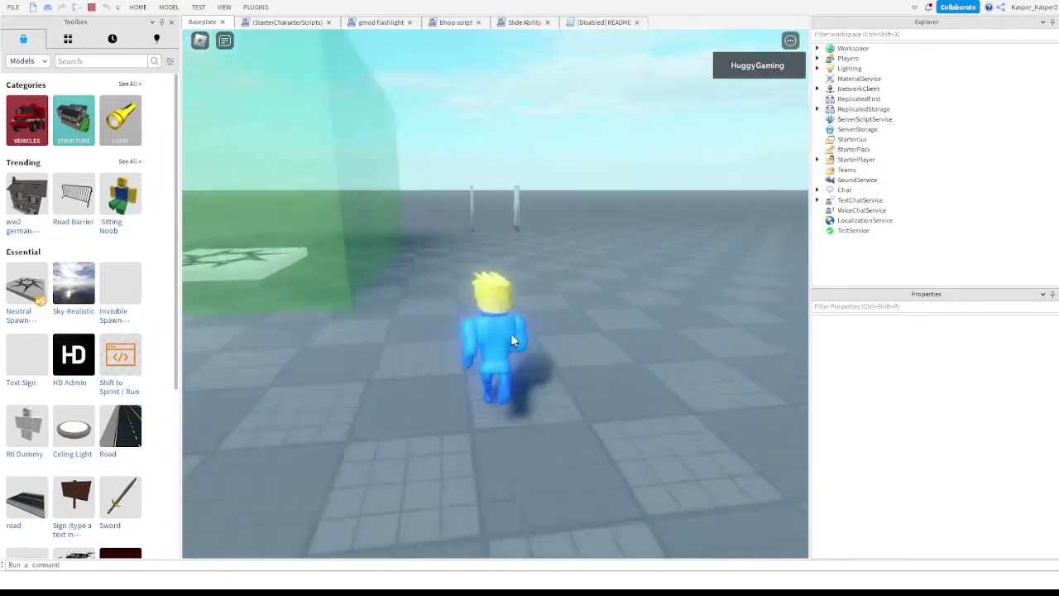
pyautogui.press('s')
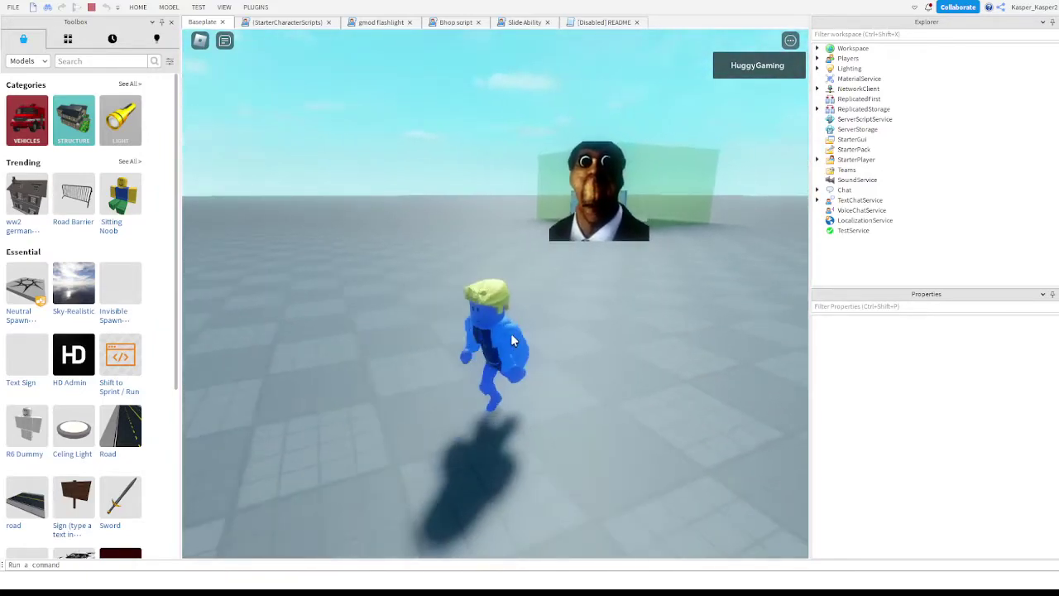
pyautogui.press('w')
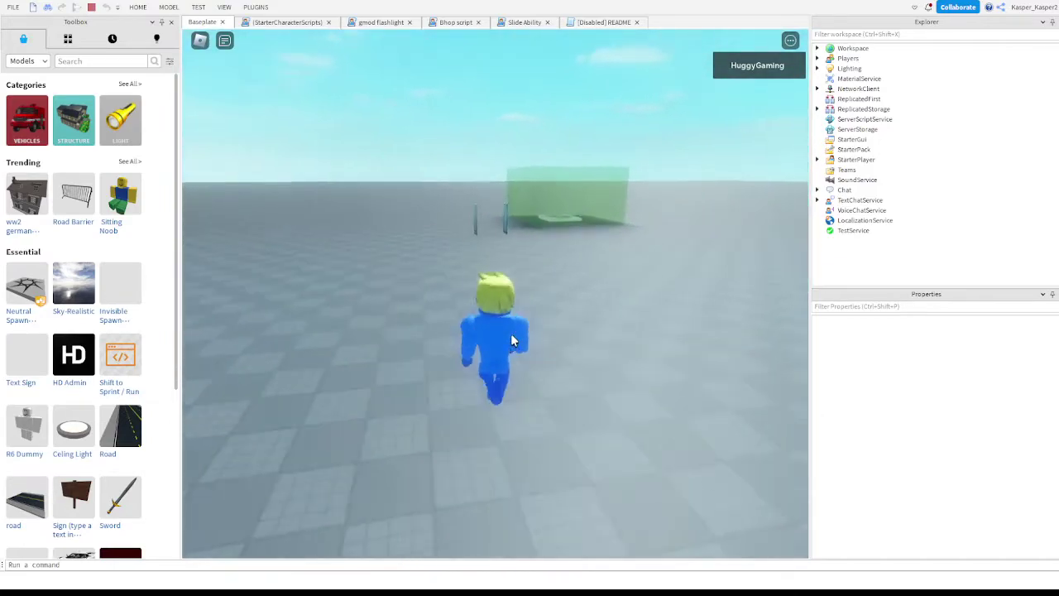
pyautogui.moveTo(512, 340); pyautogui.dragTo(511, 340, button='right')
pyautogui.press('s')
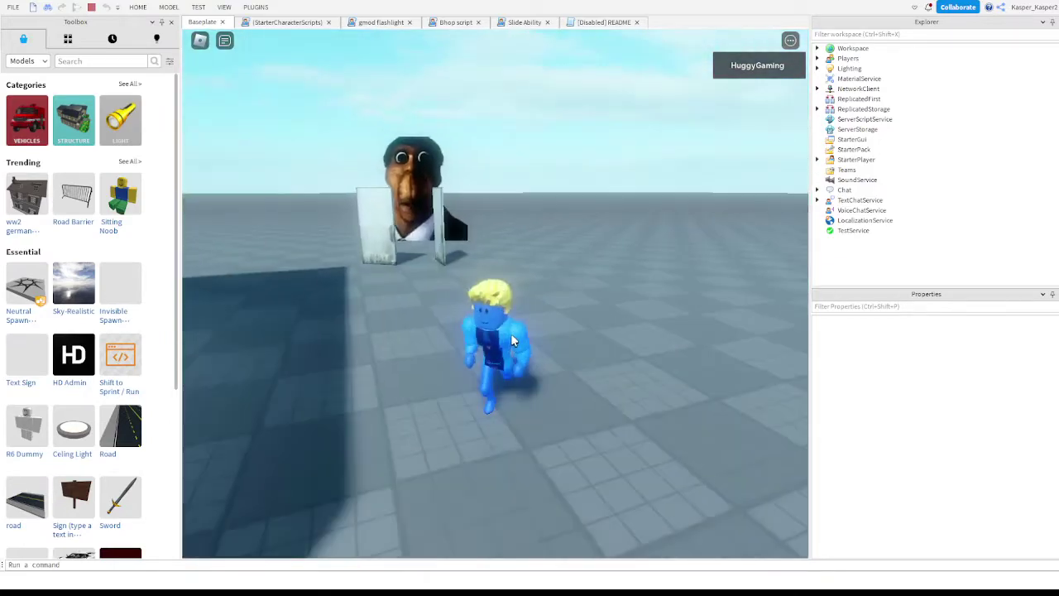
pyautogui.press('a')
pyautogui.press('w')
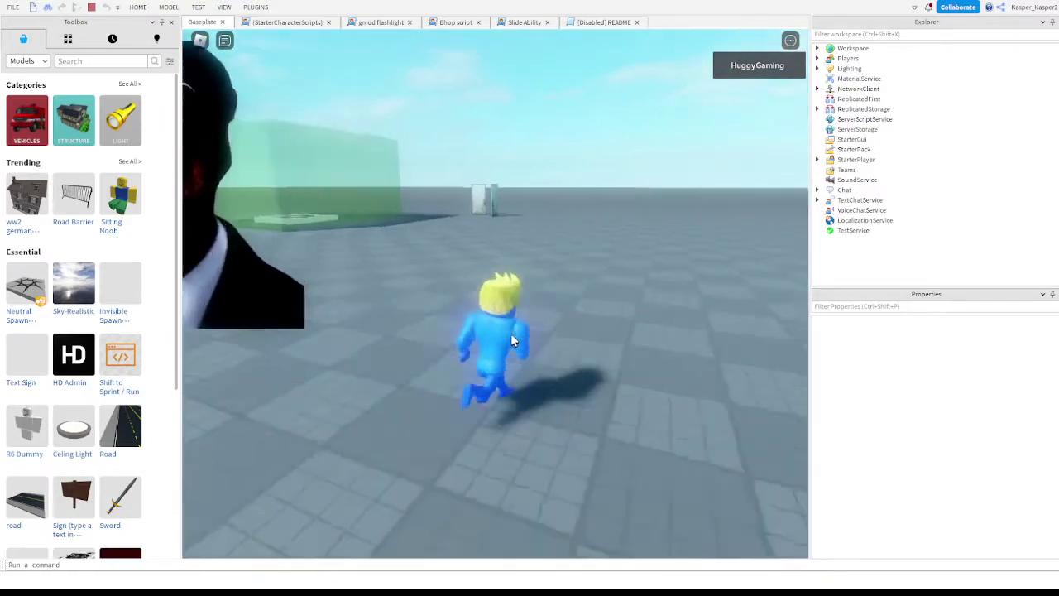
pyautogui.press('s')
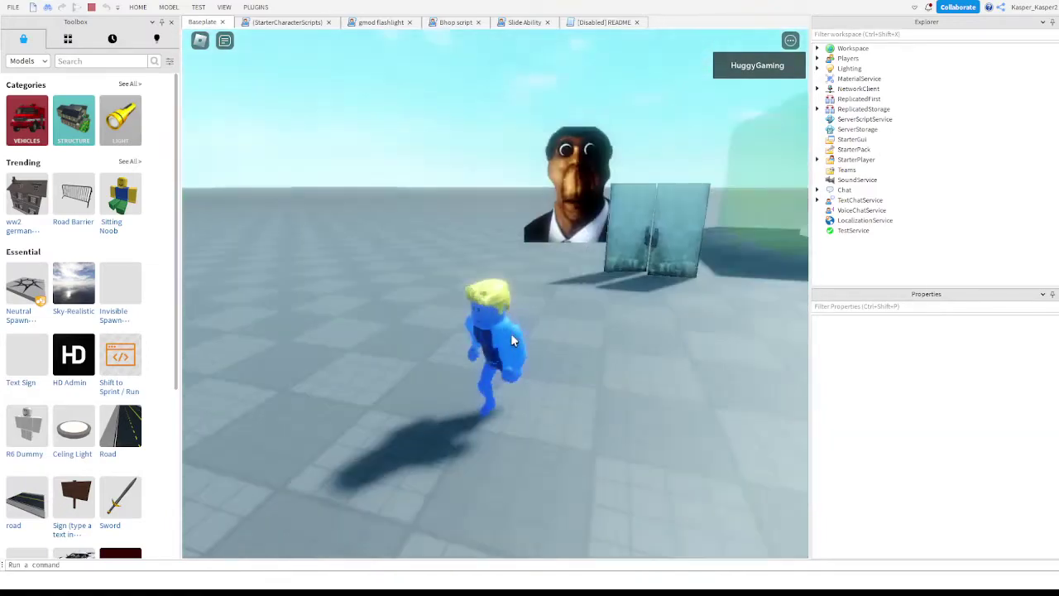
# - Lead the obunga nextbot past the double doors and bring the character onto the SpawnLocation in the green part
pyautogui.press('w')
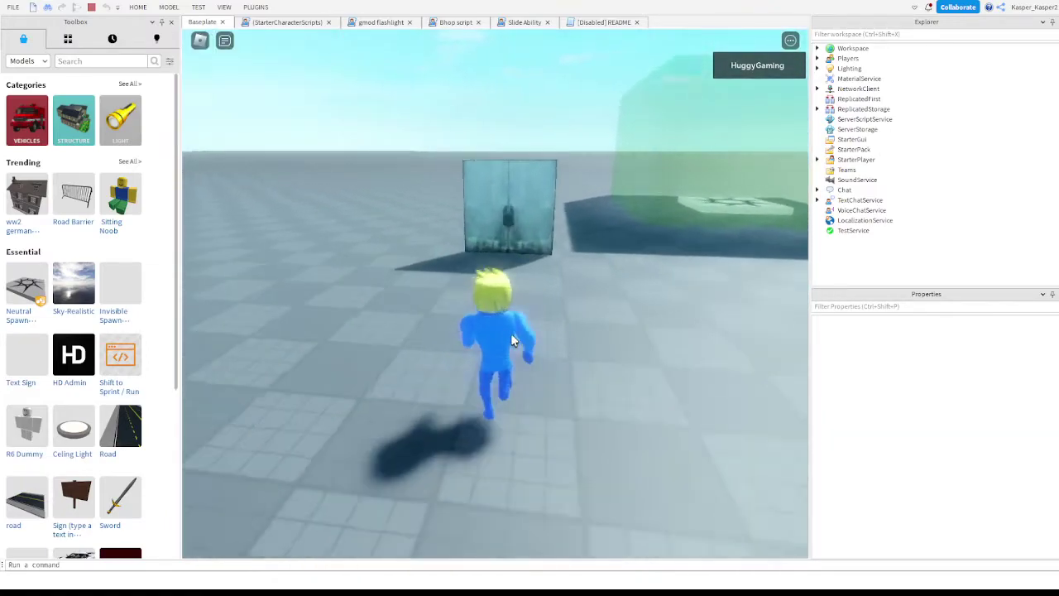
pyautogui.press('s')
pyautogui.press('w')
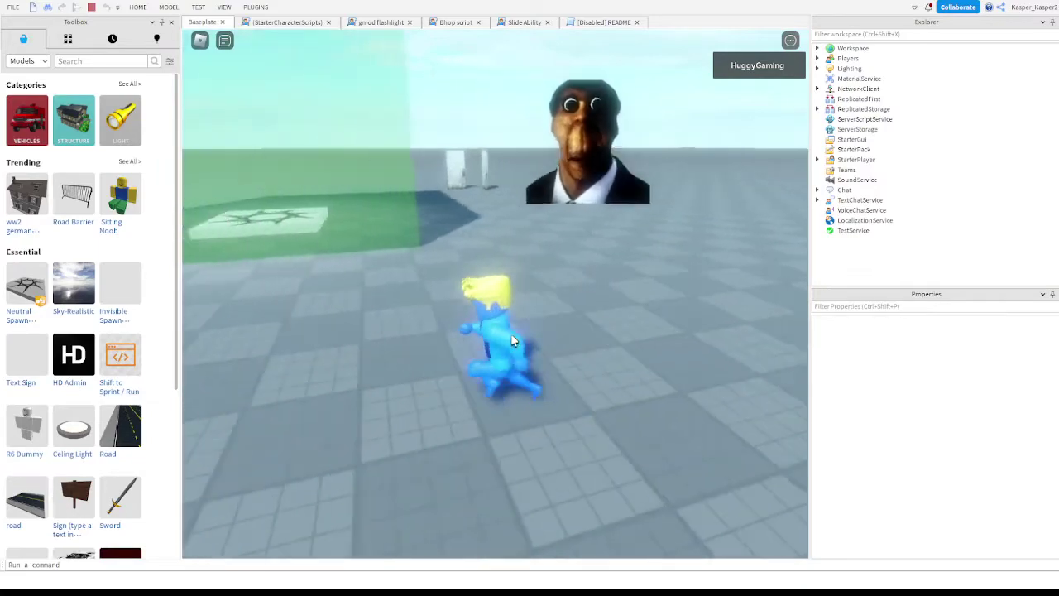
pyautogui.press('s')
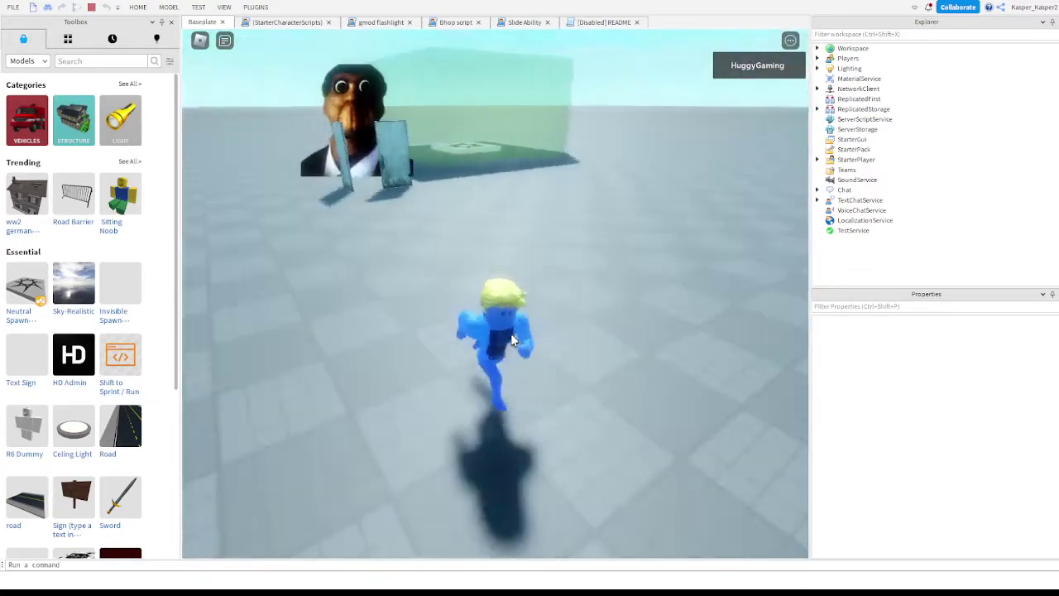
pyautogui.press('w')
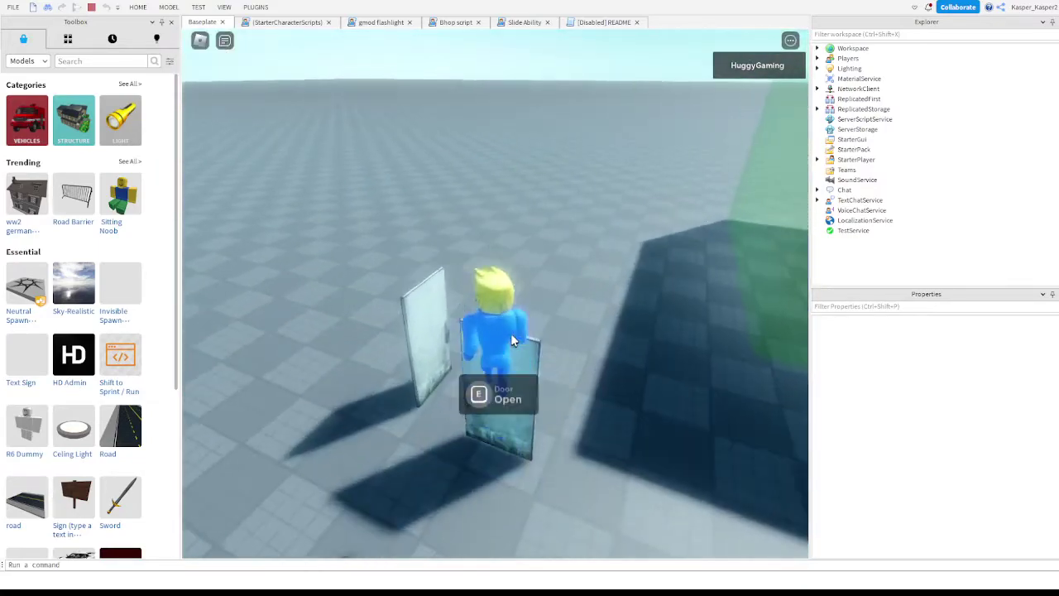
pyautogui.press('a')
pyautogui.press('s')
pyautogui.press('w')
pyautogui.press('a')
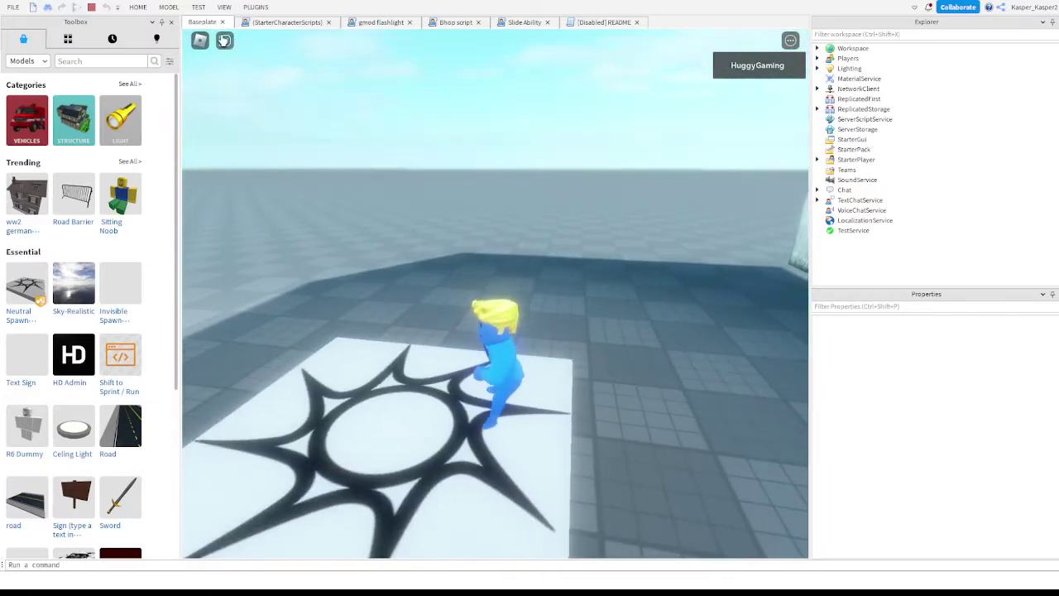
# - Post a chat message crediting the creator of the door-opening nextbot and adding "i just added jumpscares and flashlight and slideing"
pyautogui.click(223, 40)
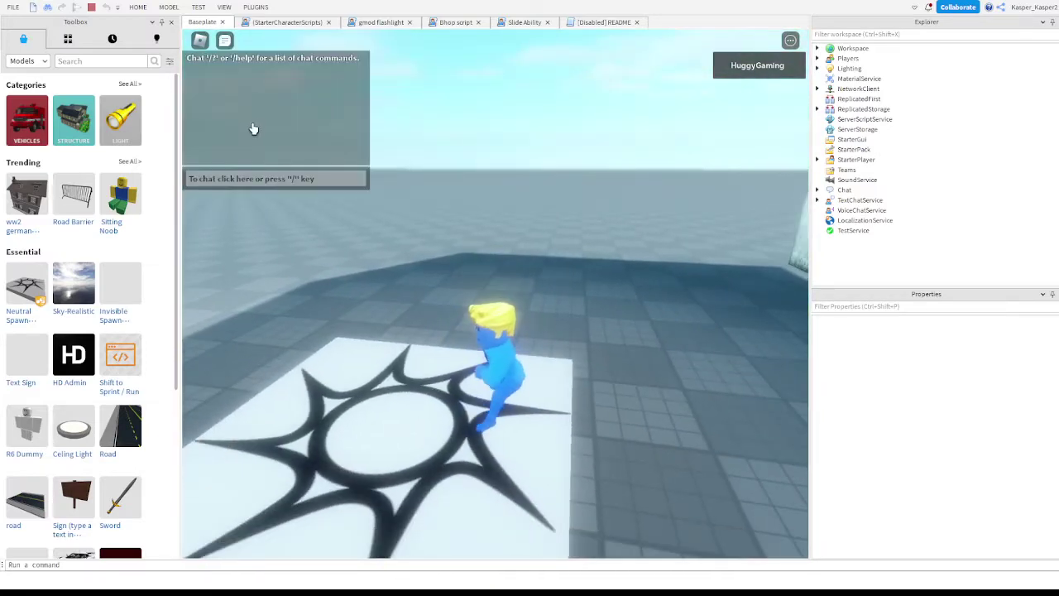
pyautogui.click(281, 180)
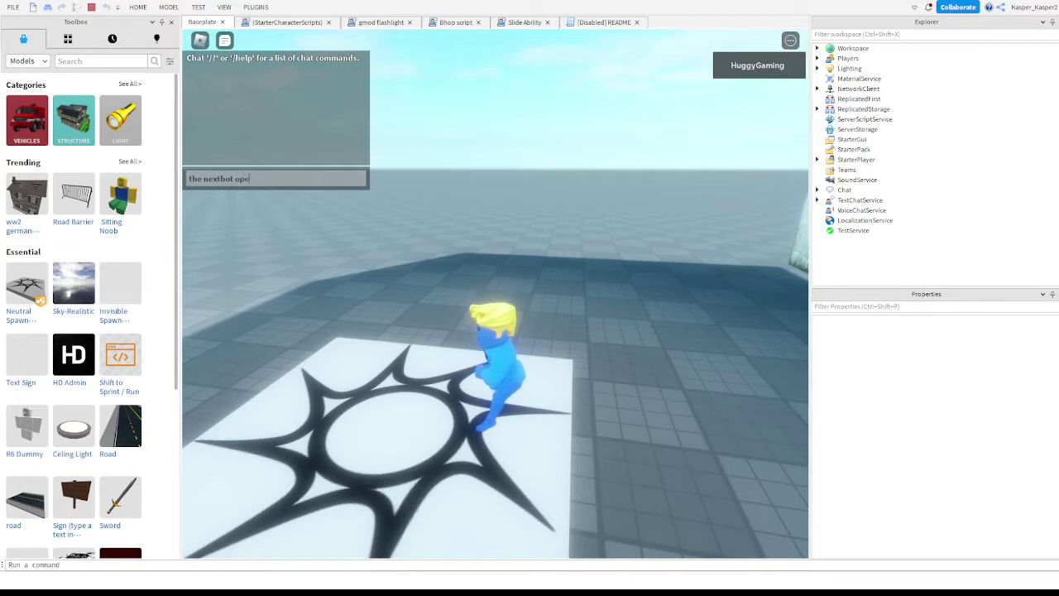
pyautogui.write('the nextbot open doors')
pyautogui.press('BackSpace')
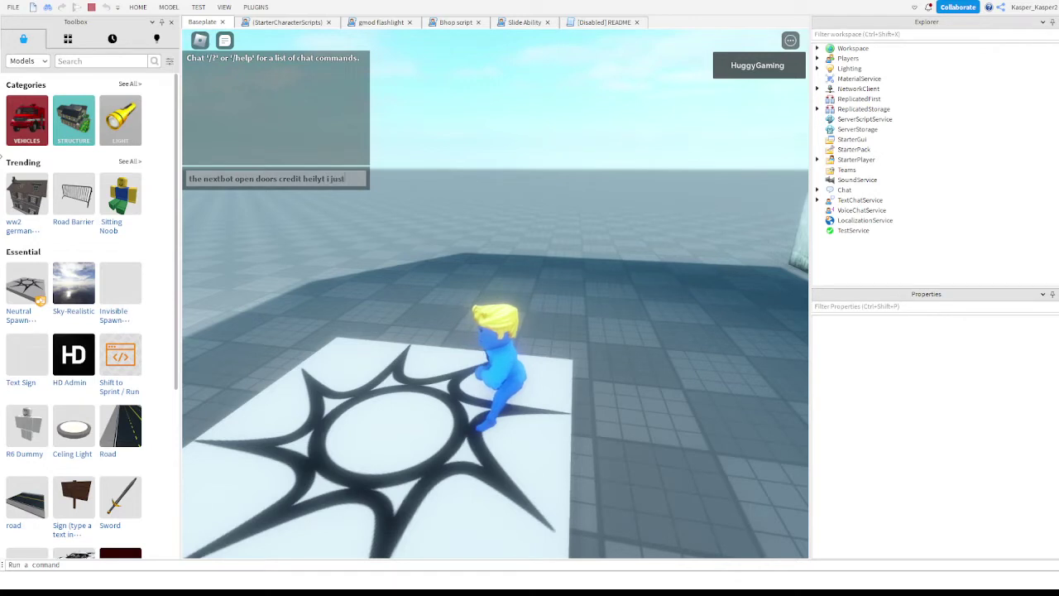
pyautogui.write('ed')
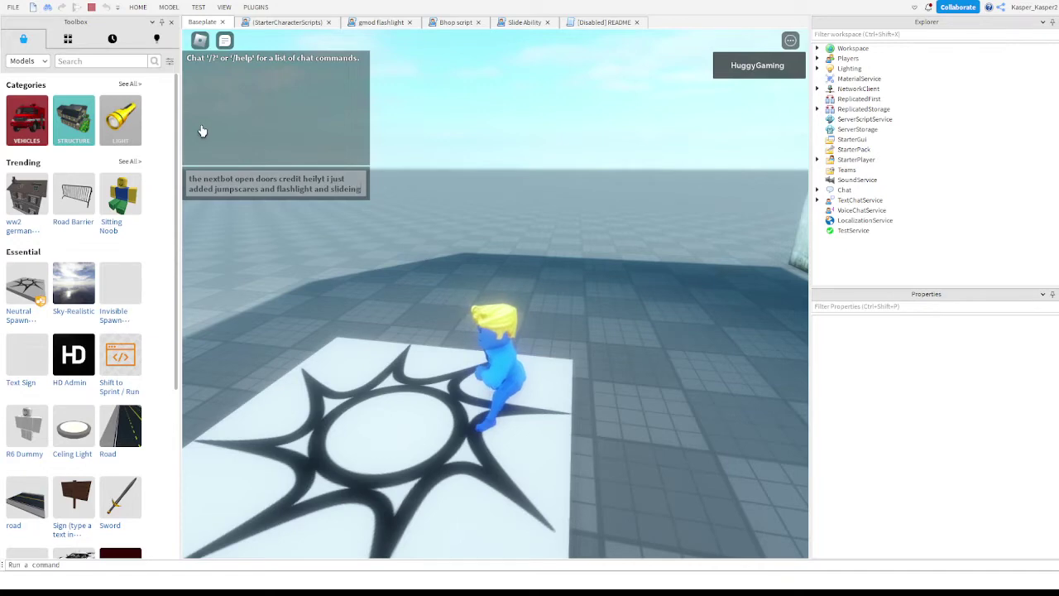
pyautogui.press('Return')
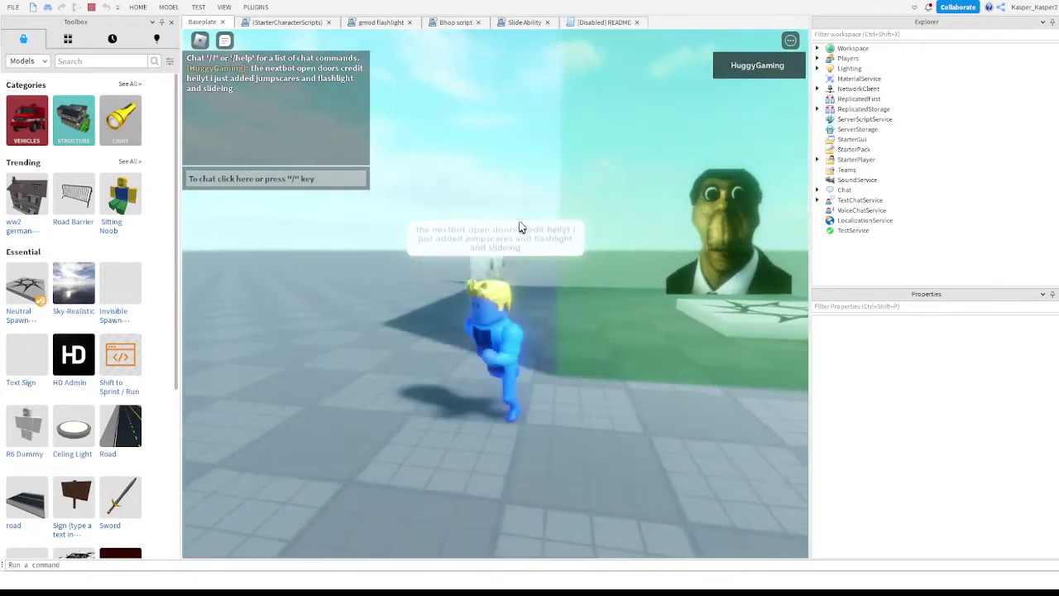
# - Run the character out of the green part and into the obunga nextbot to show its jumpscare
pyautogui.press('w')
pyautogui.moveTo(522, 228); pyautogui.dragTo(522, 228, button='right')
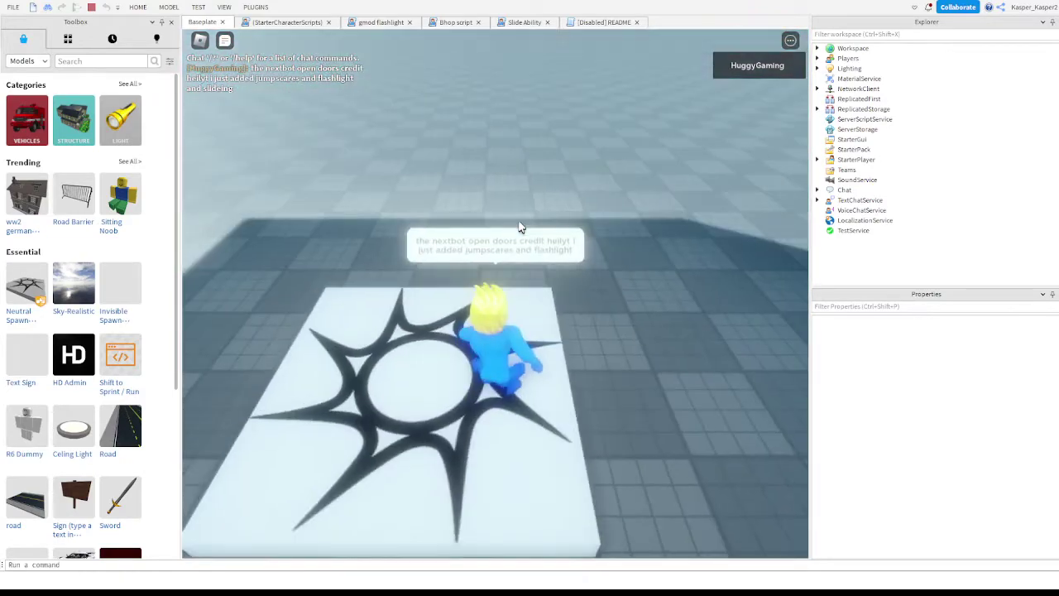
pyautogui.press('w')
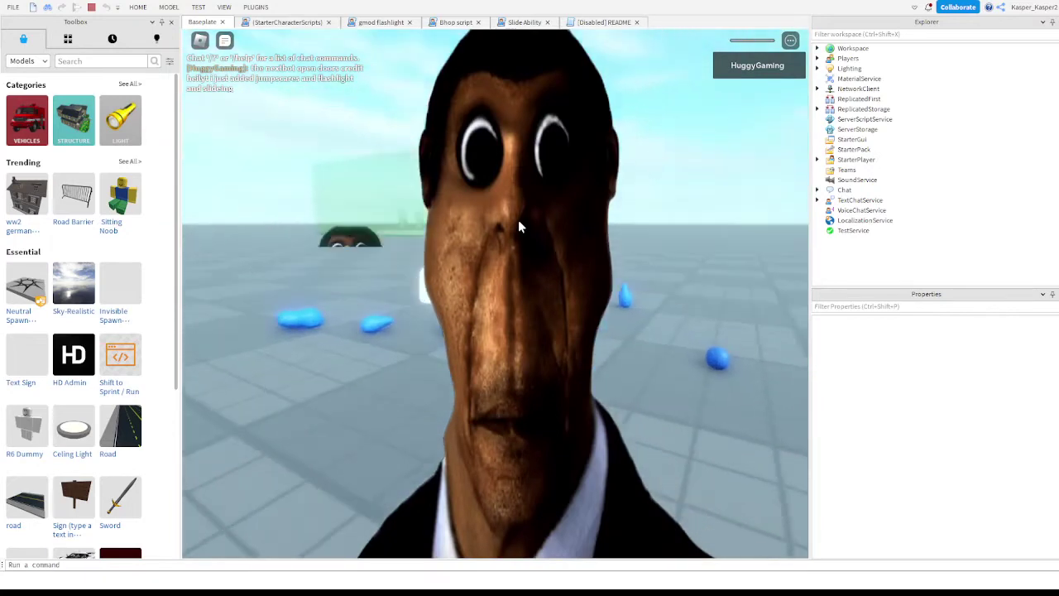
# - Post the chat message "did you see it"
pyautogui.write('di')
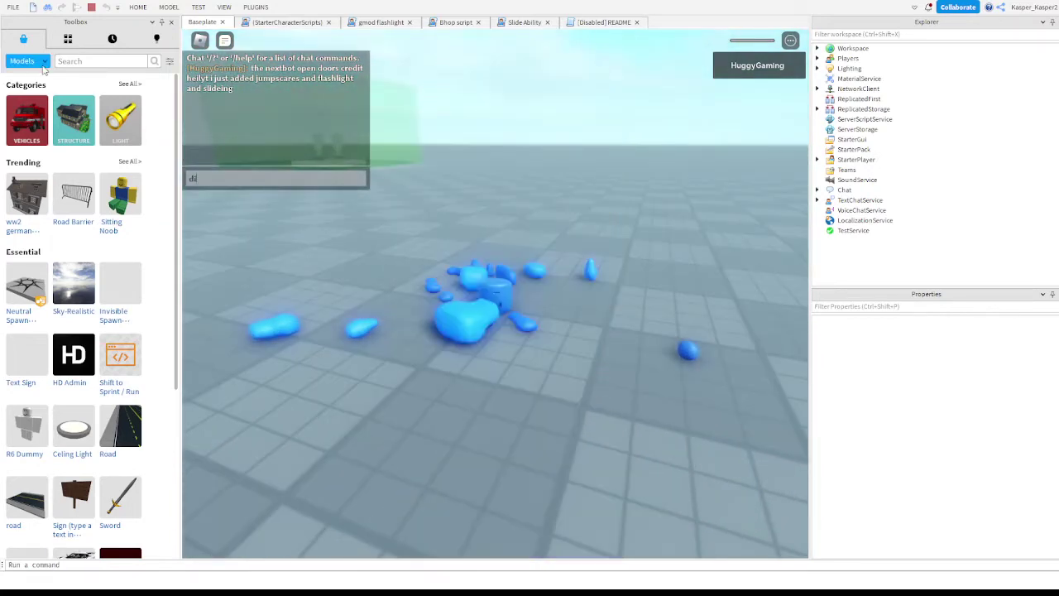
pyautogui.write('d you see')
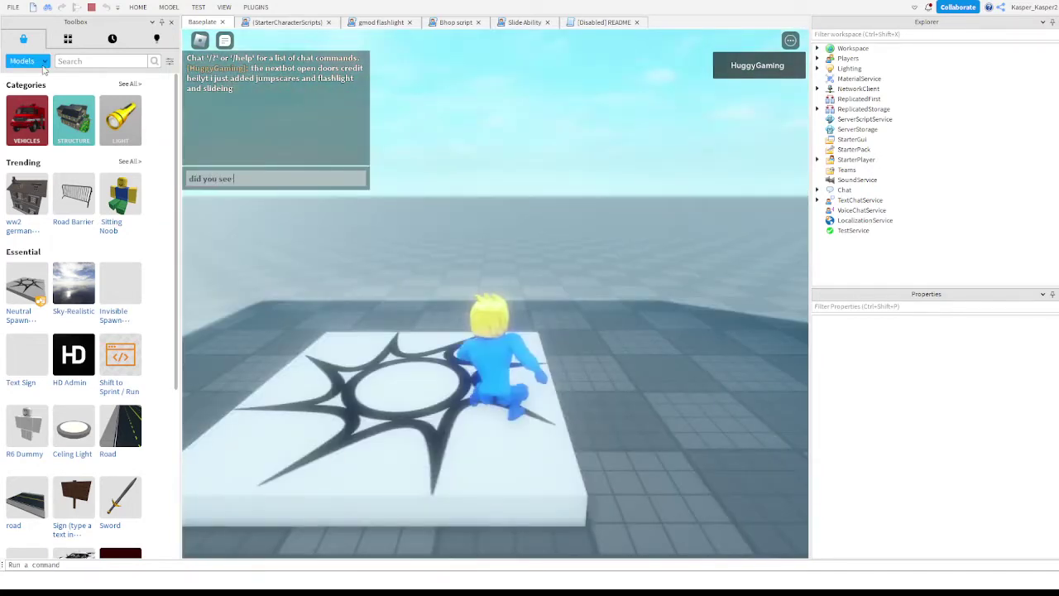
pyautogui.write(' it')
pyautogui.press('Return')
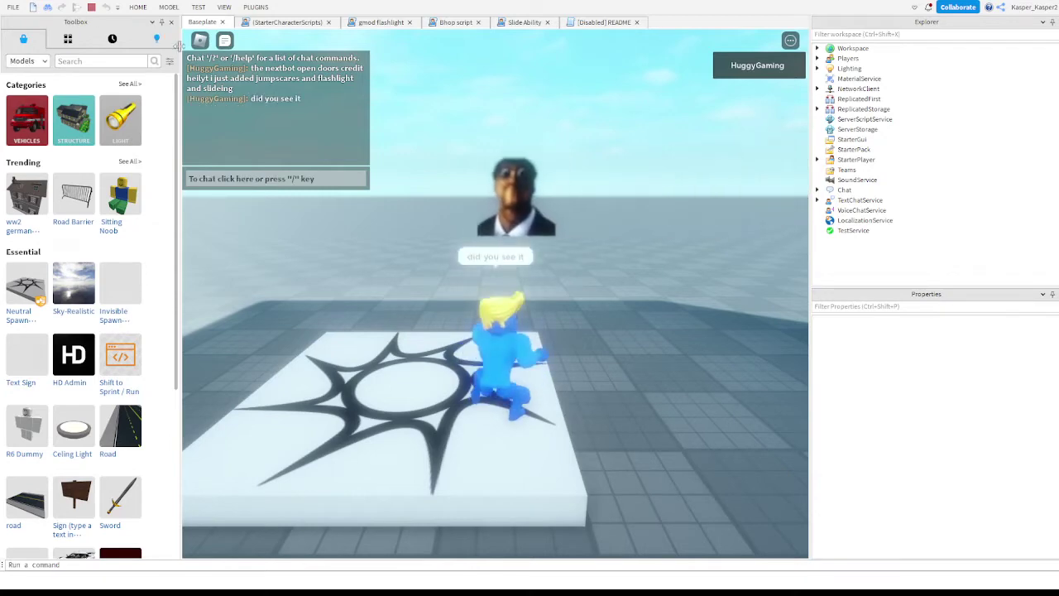
# - Run the character away from the green part across the open baseplate and let obunga catch it again
pyautogui.moveTo(585, 212); pyautogui.dragTo(585, 212, button='right')
pyautogui.press('s')
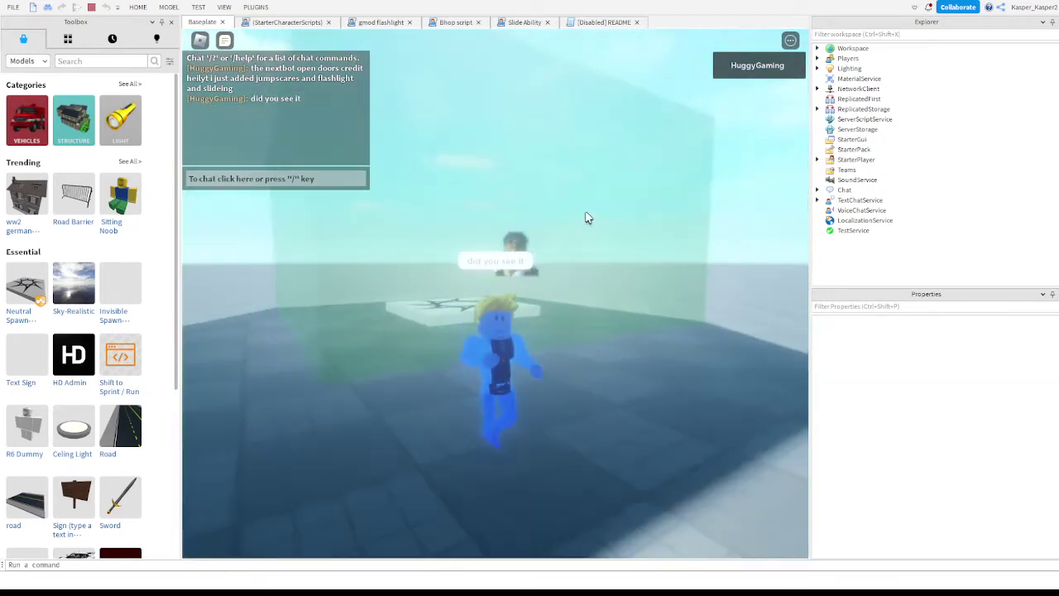
pyautogui.press('a')
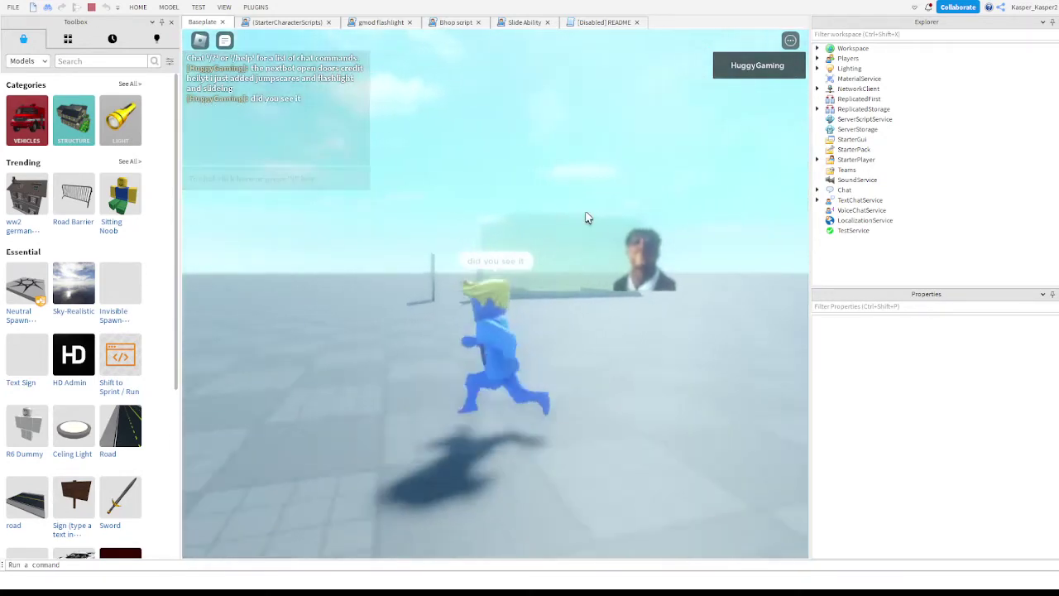
pyautogui.press('w')
pyautogui.moveTo(586, 213); pyautogui.dragTo(560, 207, button='right')
pyautogui.press('s')
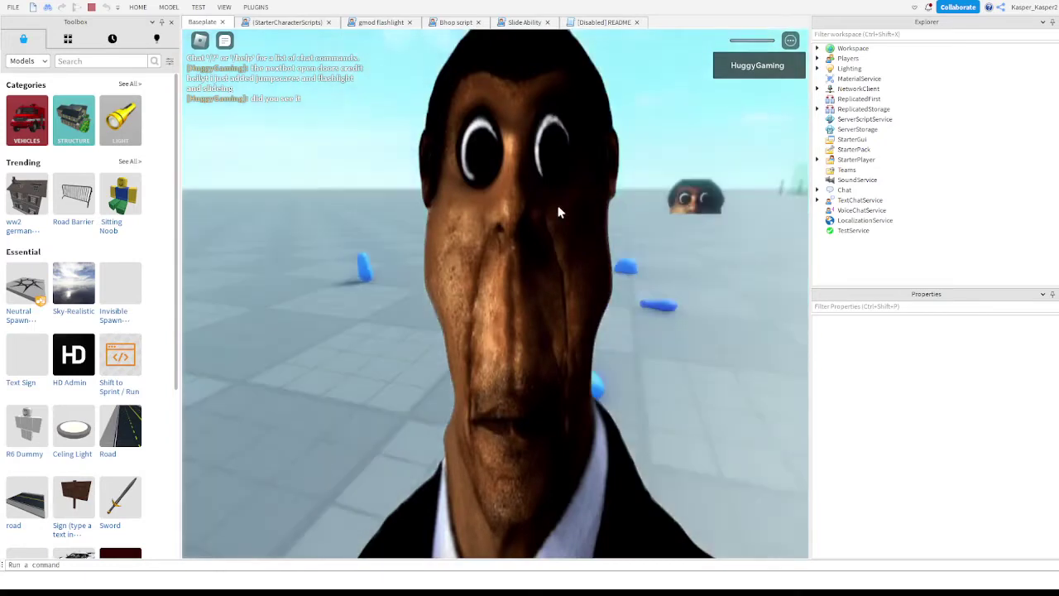
# - Post the chat message "im slideing"
pyautogui.click(272, 180)
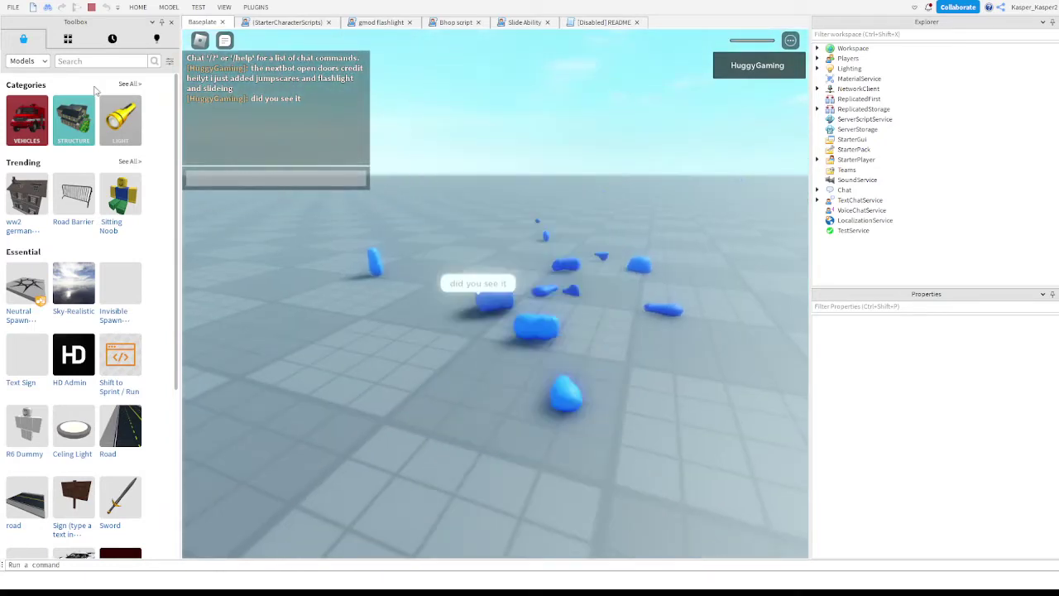
pyautogui.write('im slideing')
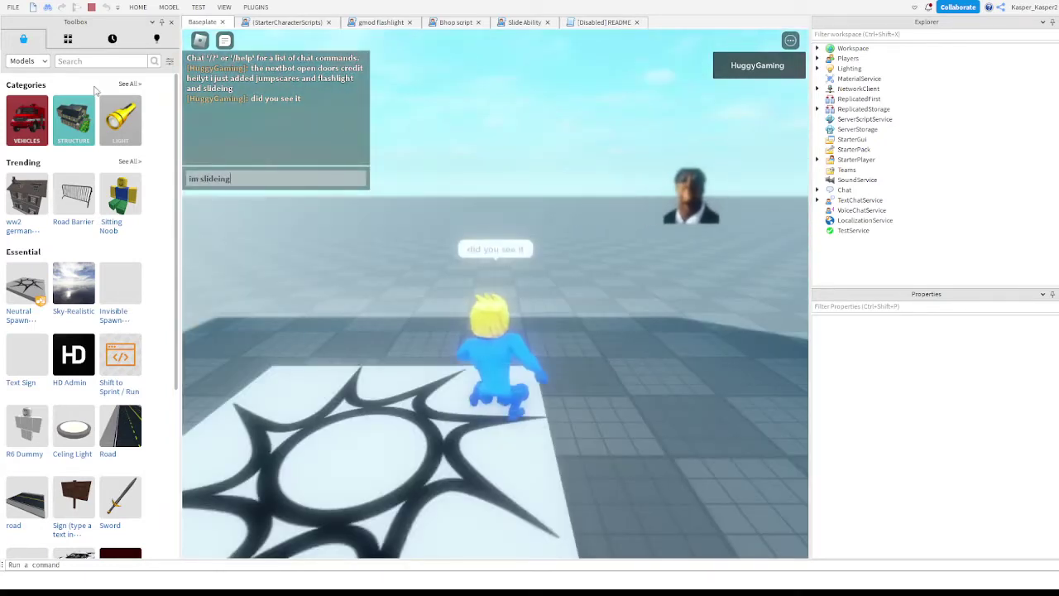
pyautogui.press('Return')
# - Run the character from the SpawnLocation to the doors and test the door's Open interaction with obunga nearby
pyautogui.press('w')
pyautogui.moveTo(592, 252); pyautogui.dragTo(593, 253, button='right')
pyautogui.press('s')
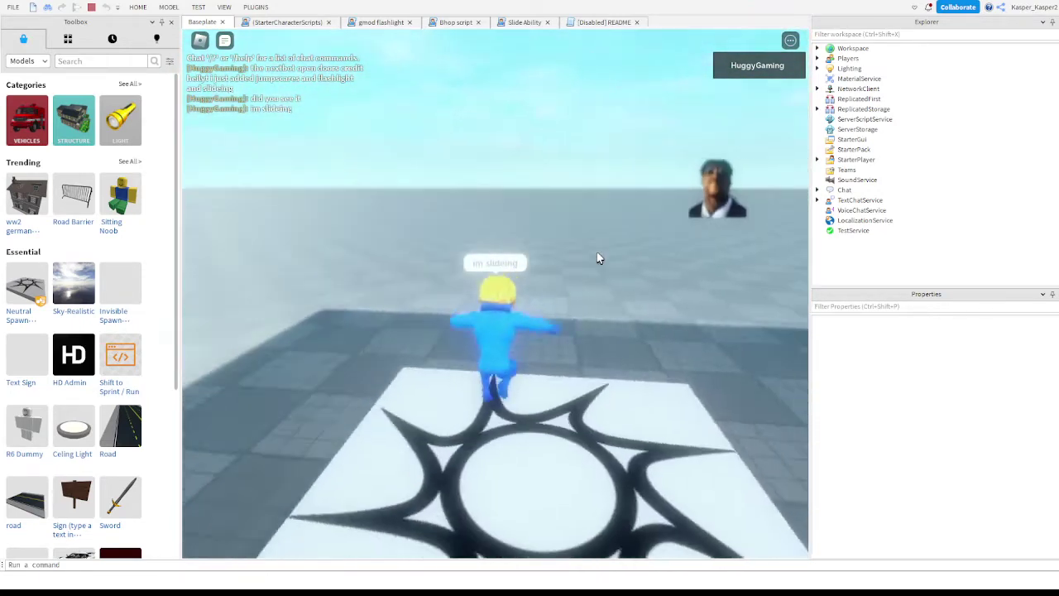
pyautogui.moveTo(600, 258); pyautogui.dragTo(600, 258, button='right')
pyautogui.press('w')
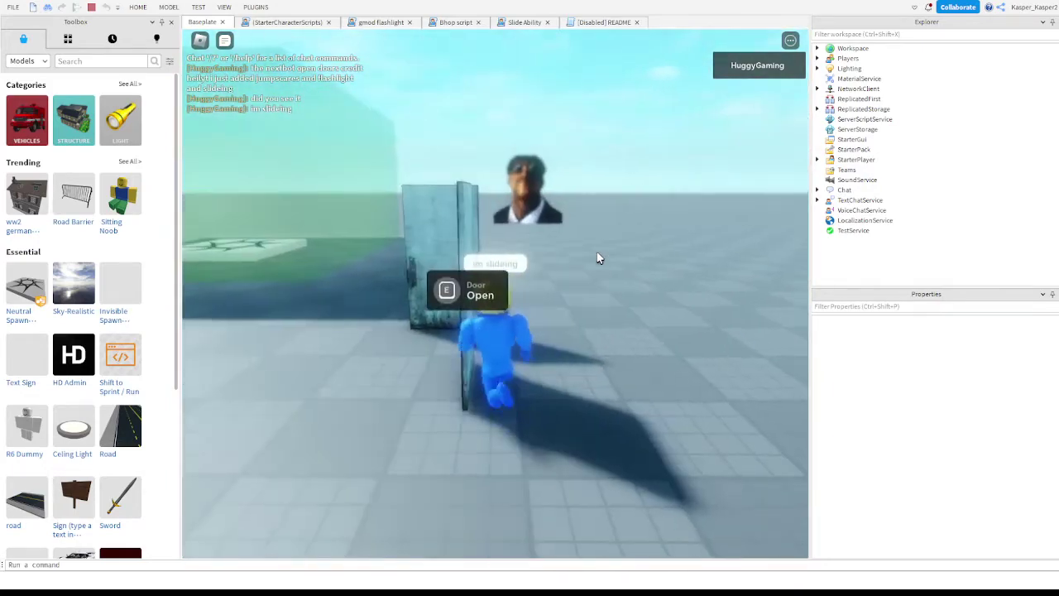
pyautogui.press('e')
pyautogui.press('s')
pyautogui.moveTo(600, 258); pyautogui.dragTo(600, 258, button='right')
pyautogui.press('w')
pyautogui.press('s')
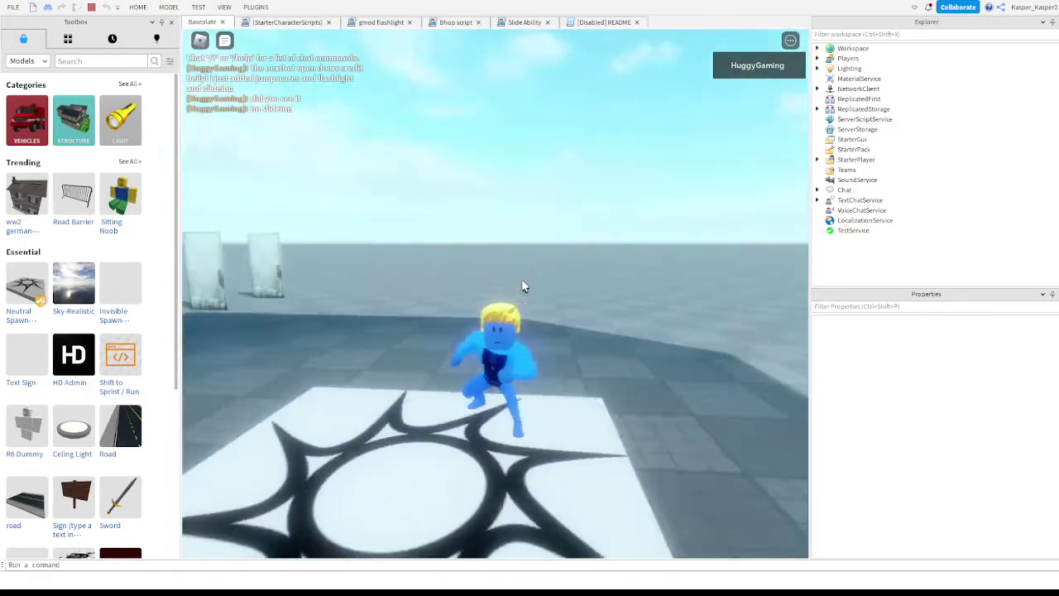
# - Run and jump with the character around the baseplate until obunga catches it, and stop the playtest
pyautogui.press('w')
pyautogui.press('w')
pyautogui.moveTo(522, 280); pyautogui.dragTo(522, 280, button='right')
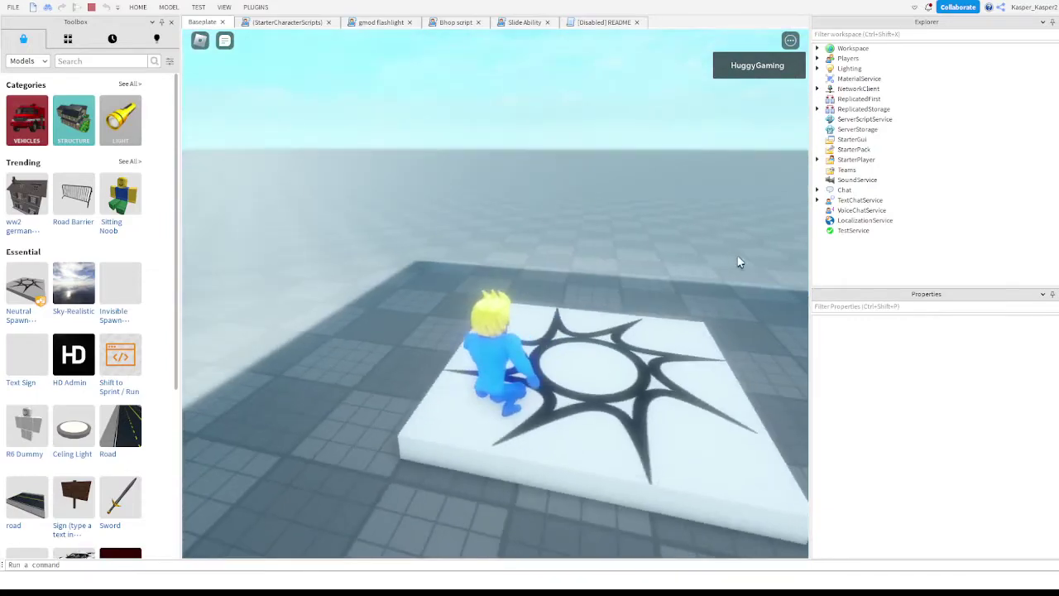
pyautogui.press('w')
pyautogui.moveTo(738, 256); pyautogui.dragTo(738, 257, button='right')
pyautogui.press('space')
pyautogui.press('w')
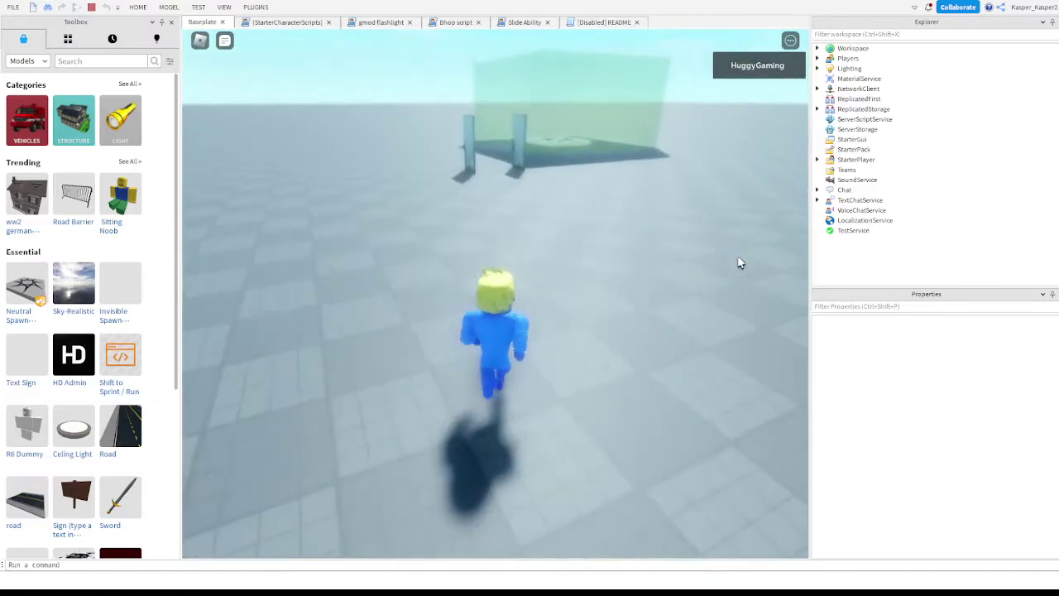
pyautogui.moveTo(738, 256); pyautogui.dragTo(738, 256, button='right')
pyautogui.press('w')
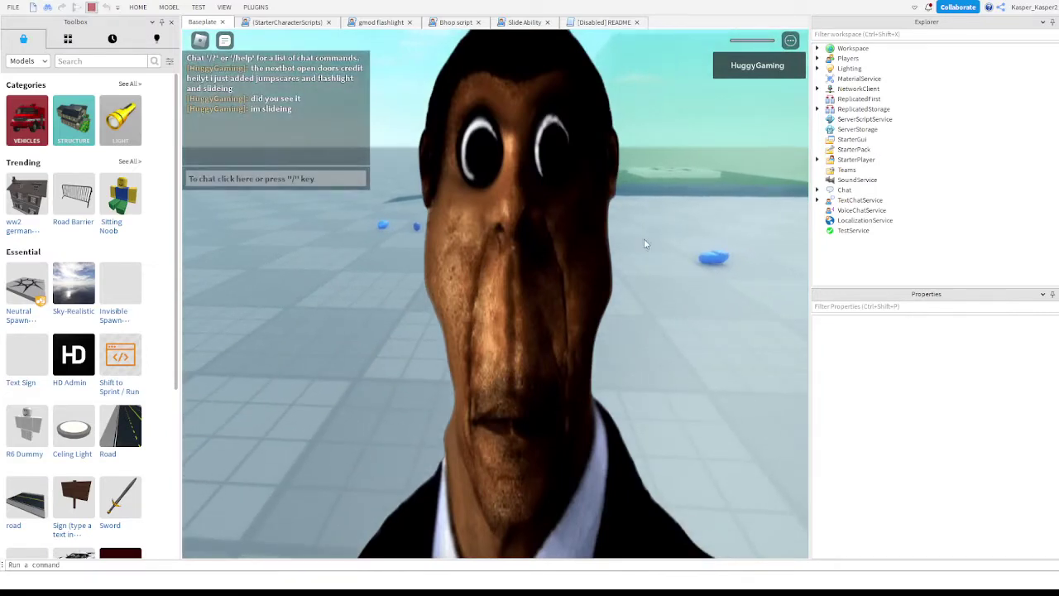
pyautogui.click(92, 7)
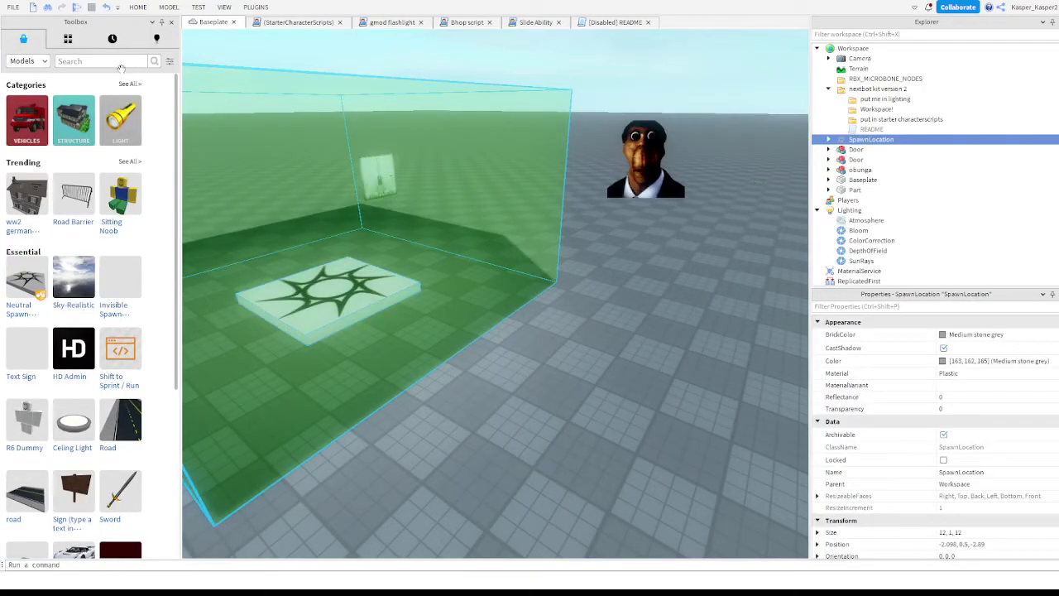
# - Write the viewer note "if want to add more nextbots you can" in the Toolbox search
pyautogui.click(76, 60)
pyautogui.click(99, 61)
pyautogui.write('if wa')
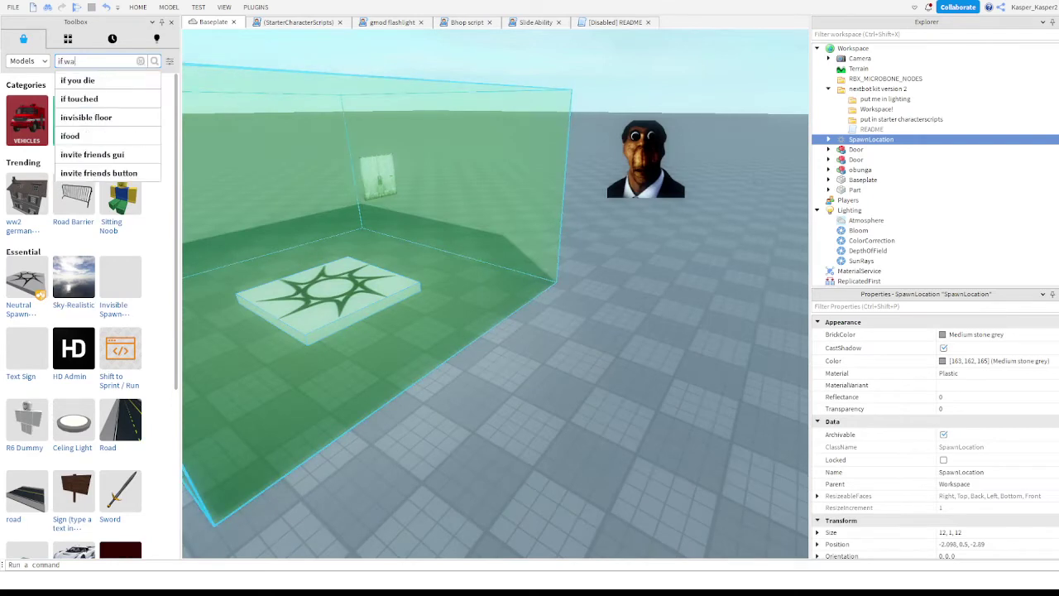
pyautogui.write('nt t')
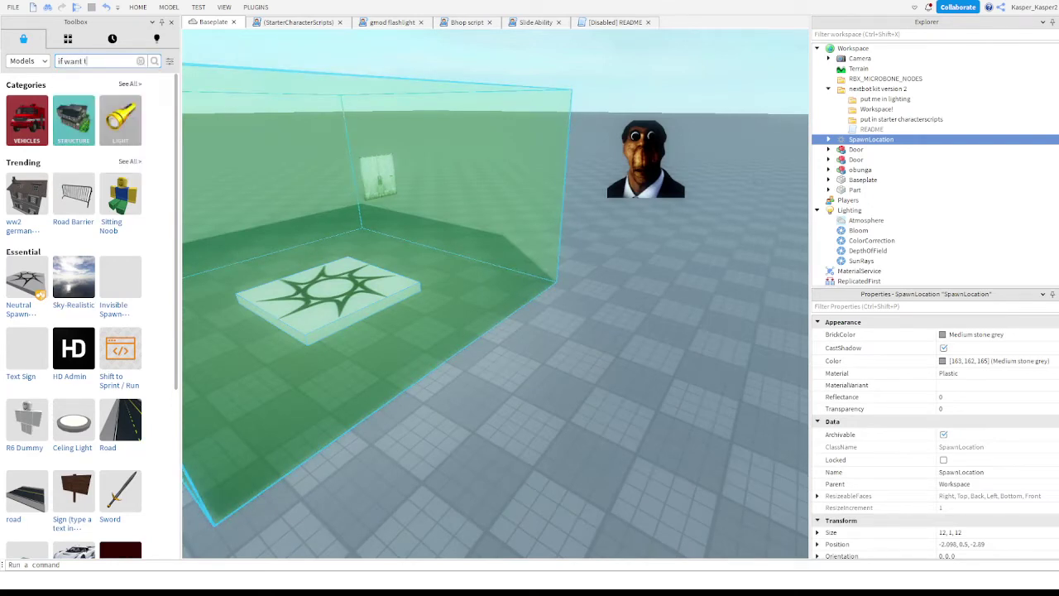
pyautogui.write('o add more nextbots you can')
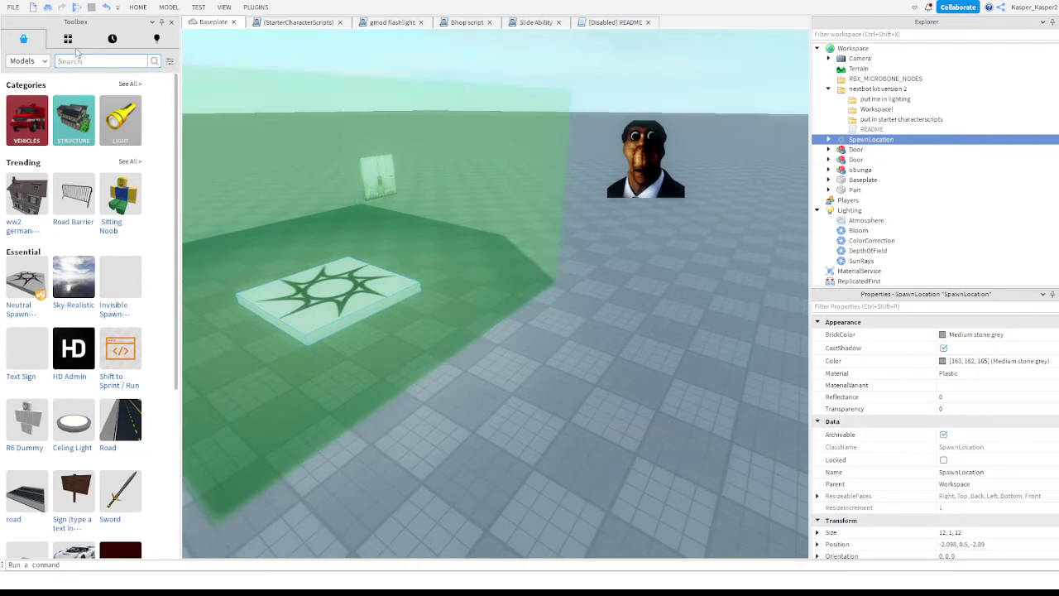
# - Write the viewer note "its easy i will show you h" in the Toolbox search, correcting the misspellings, and clear it
pyautogui.write('ity')
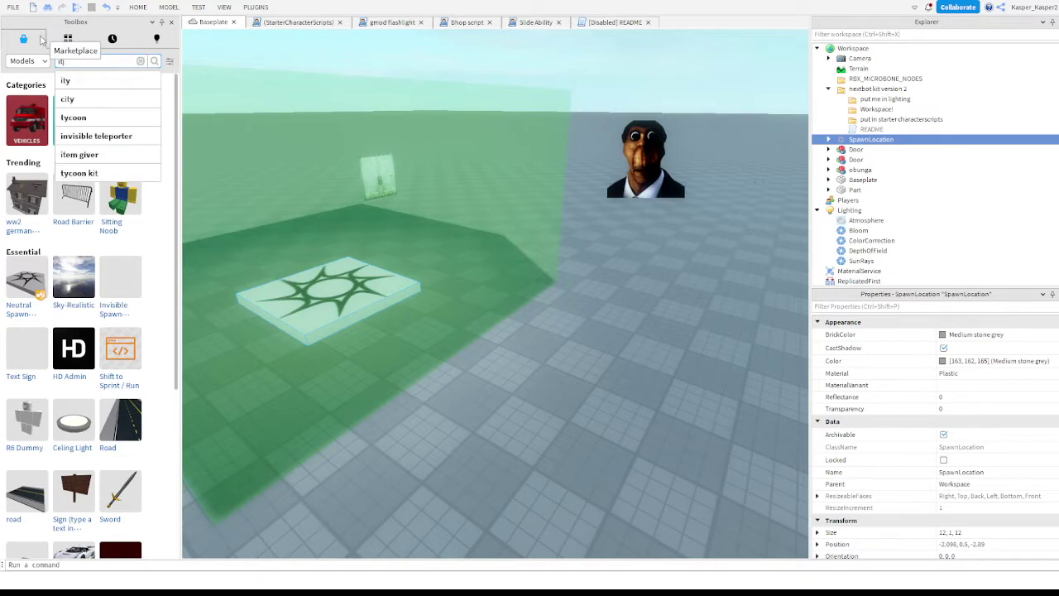
pyautogui.press('BackSpace')
pyautogui.write('s esay')
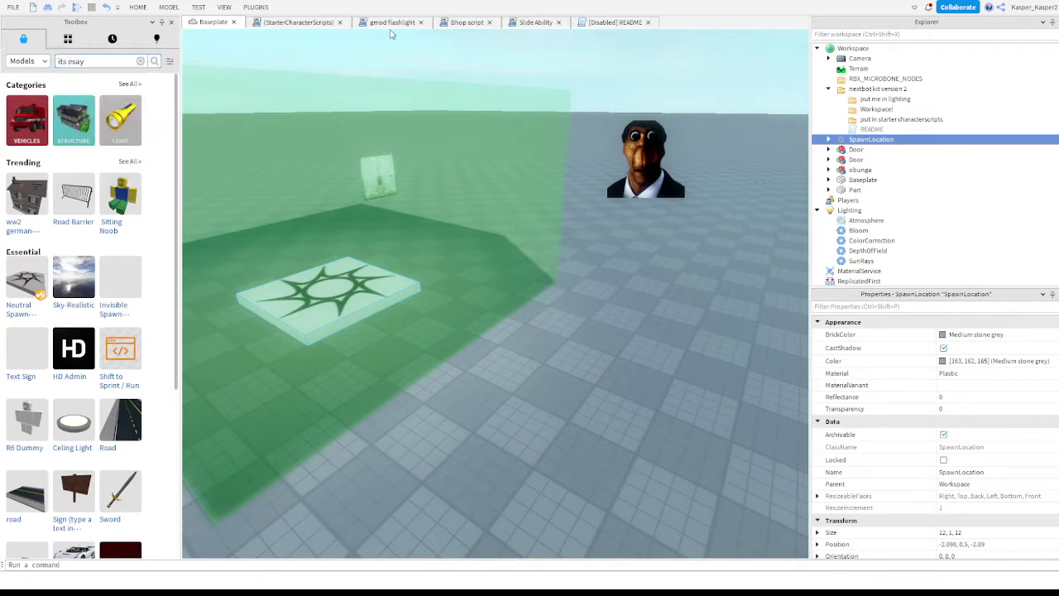
pyautogui.write('sa')
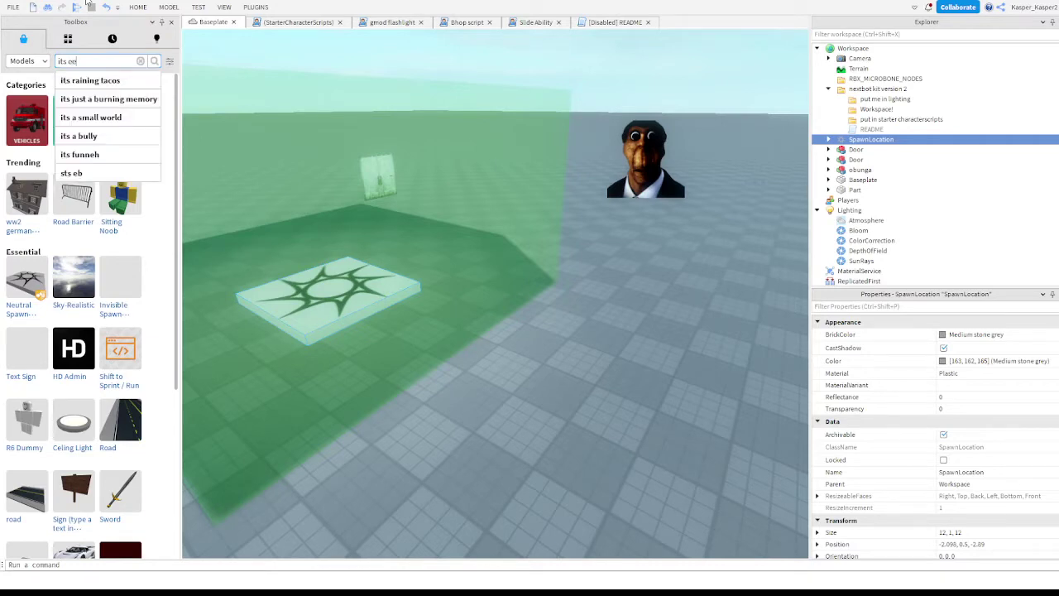
pyautogui.press('BackSpace')
pyautogui.write('say')
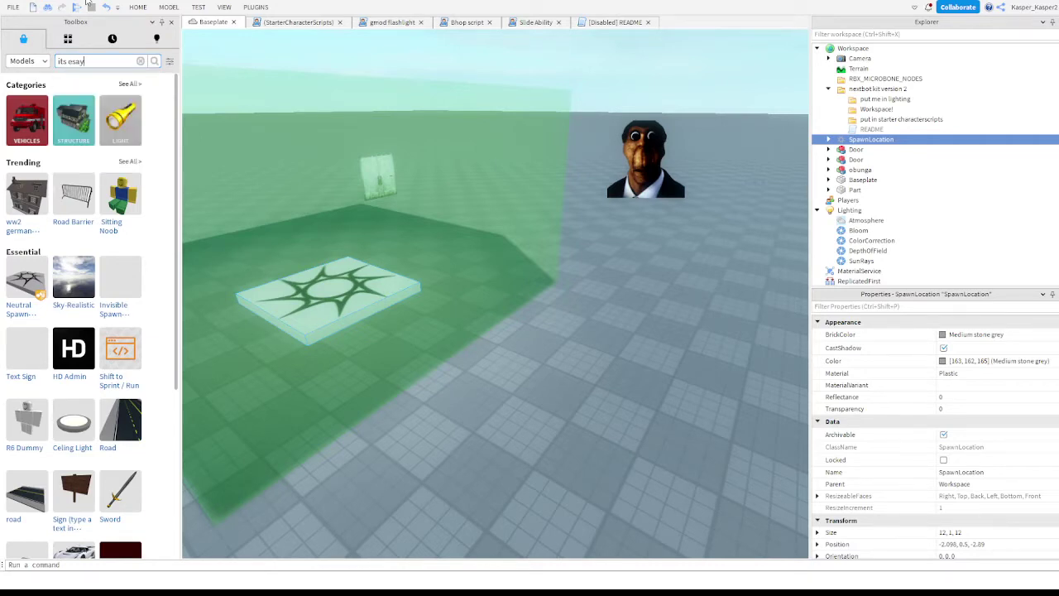
pyautogui.press('BackSpace')
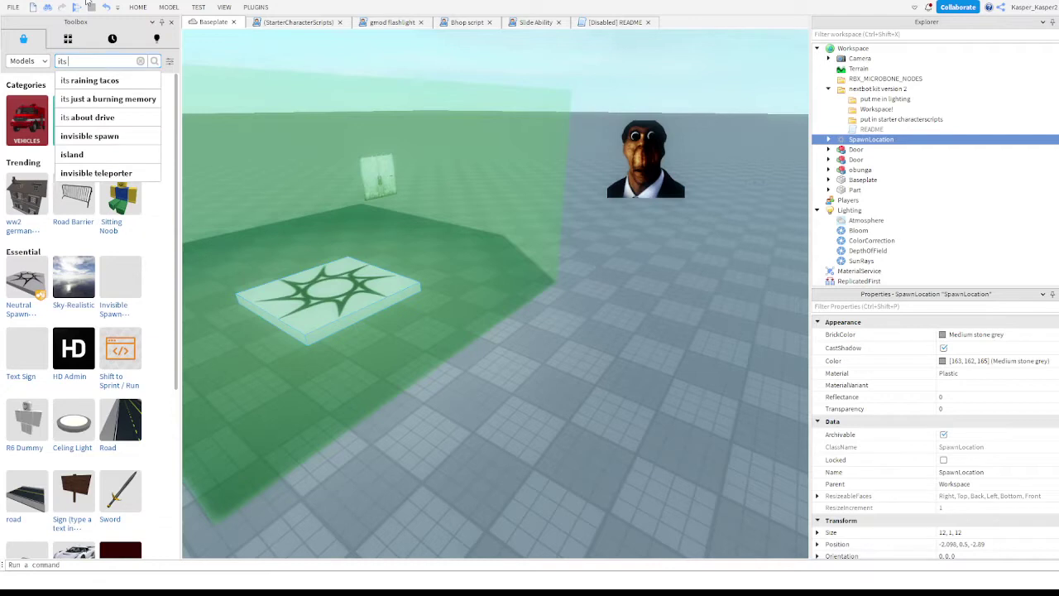
pyautogui.write('sa')
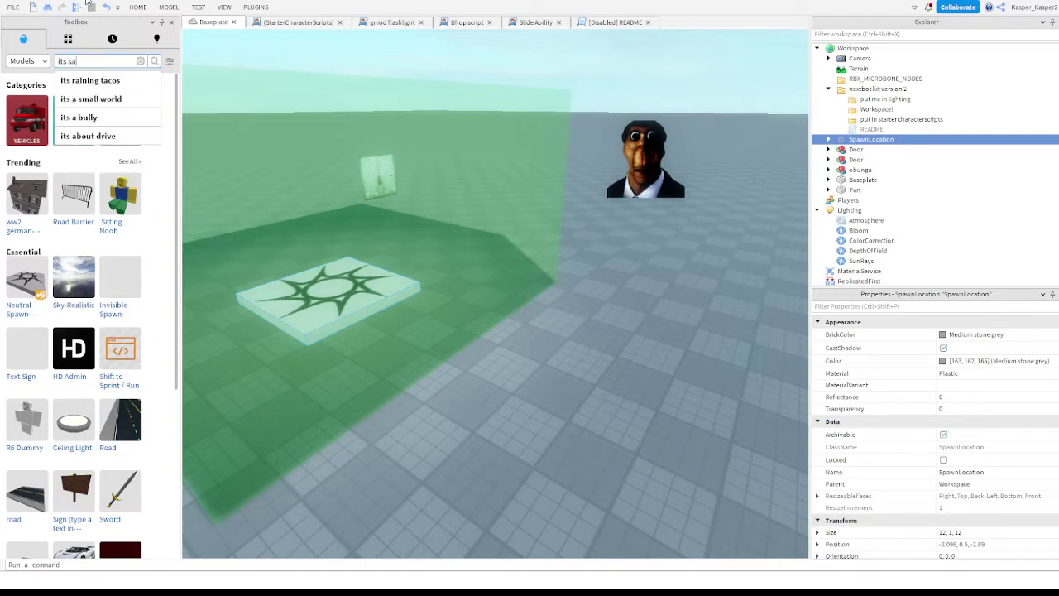
pyautogui.press('BackSpace')
pyautogui.press('BackSpace')
pyautogui.write('easy i will show you h')
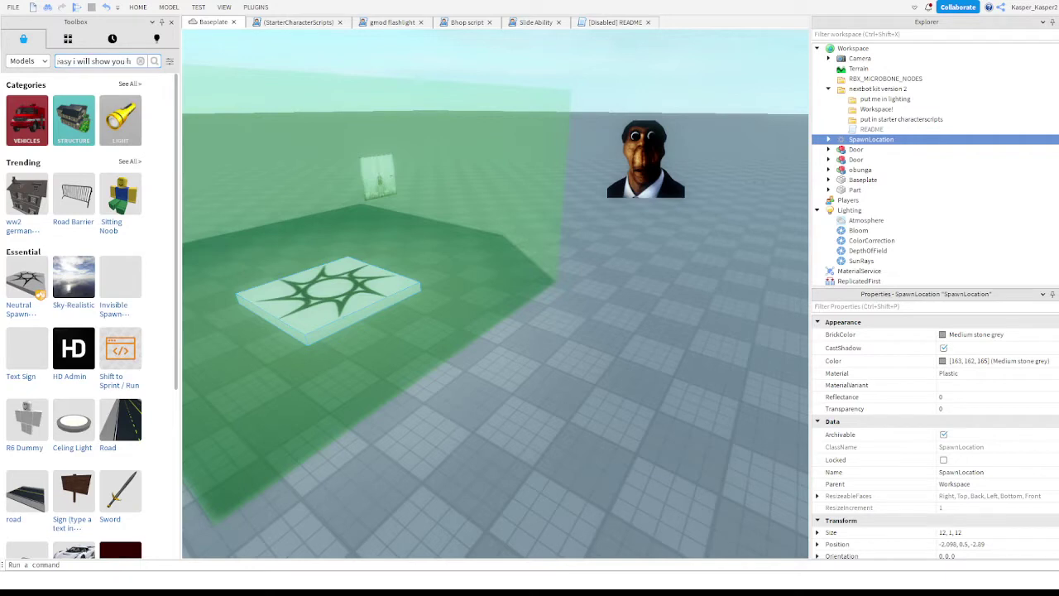
pyautogui.click(140, 60)
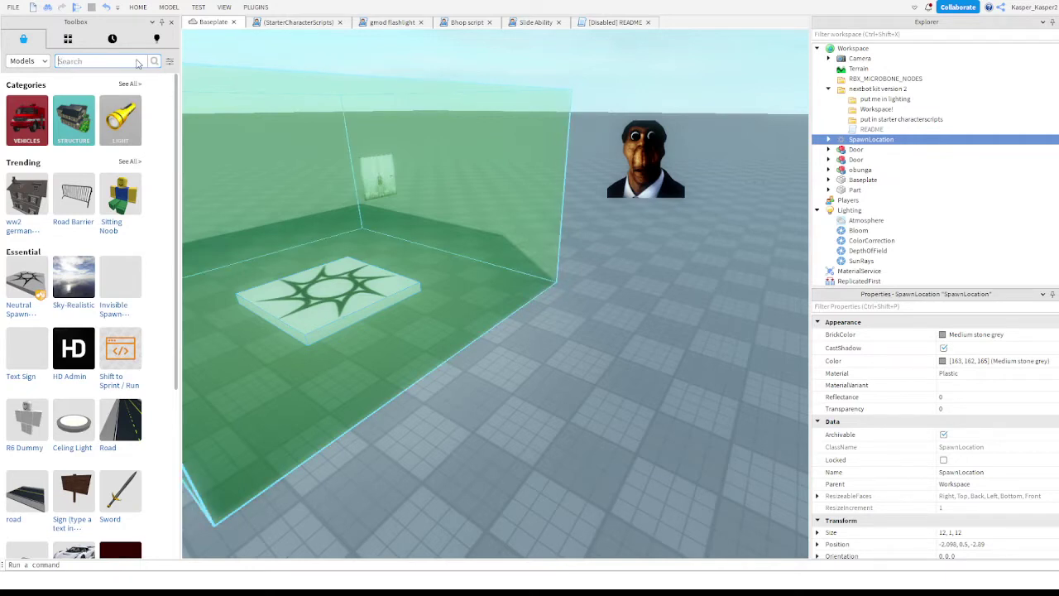
# - Write the viewer note "just do what i do" in the Toolbox search and clear it
pyautogui.write('js')
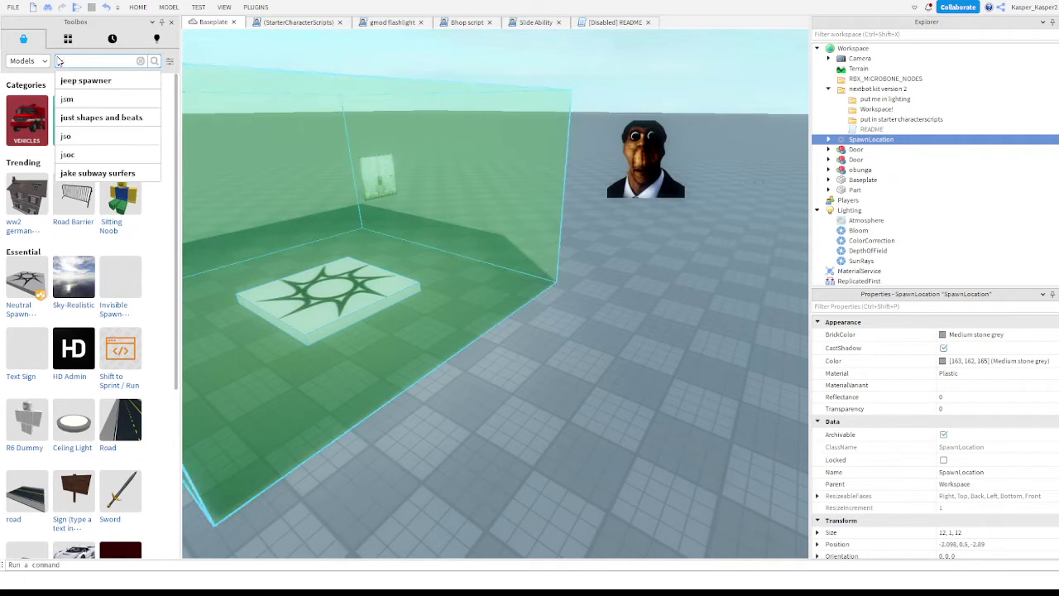
pyautogui.press('BackSpace')
pyautogui.write('ust')
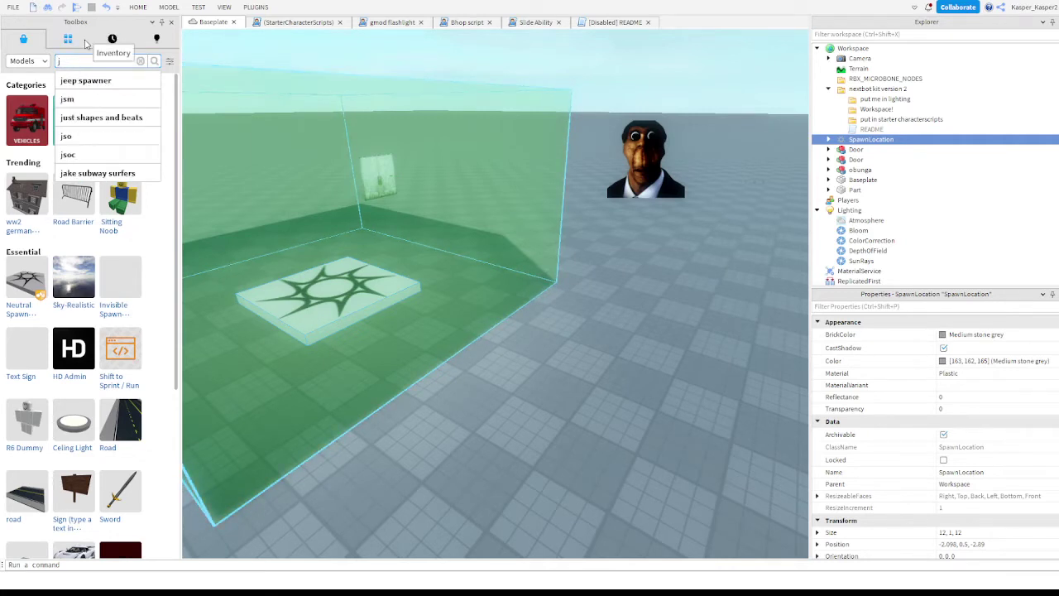
pyautogui.write(' do w')
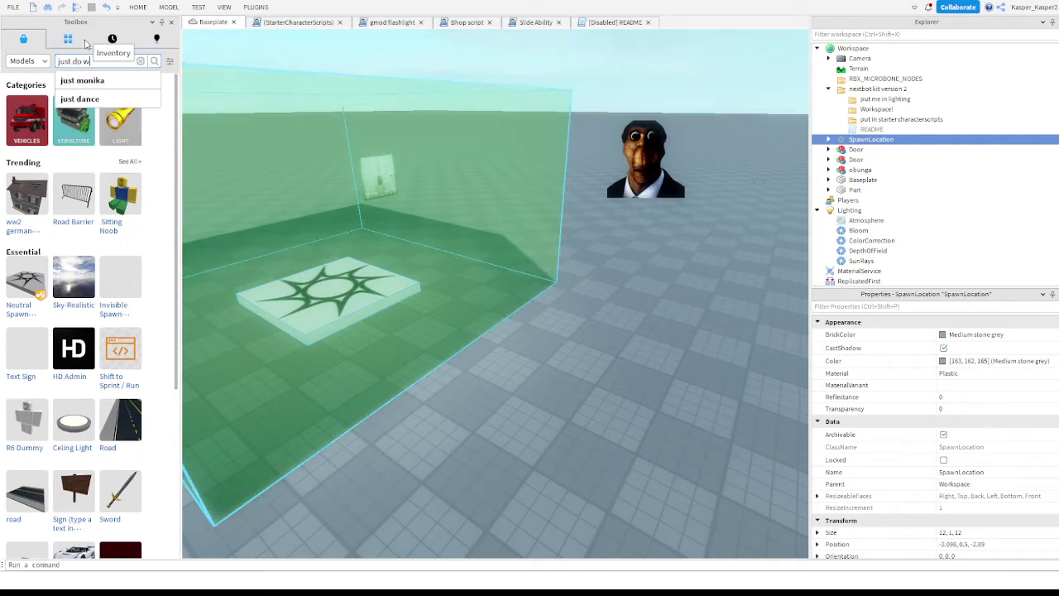
pyautogui.write('hat i do')
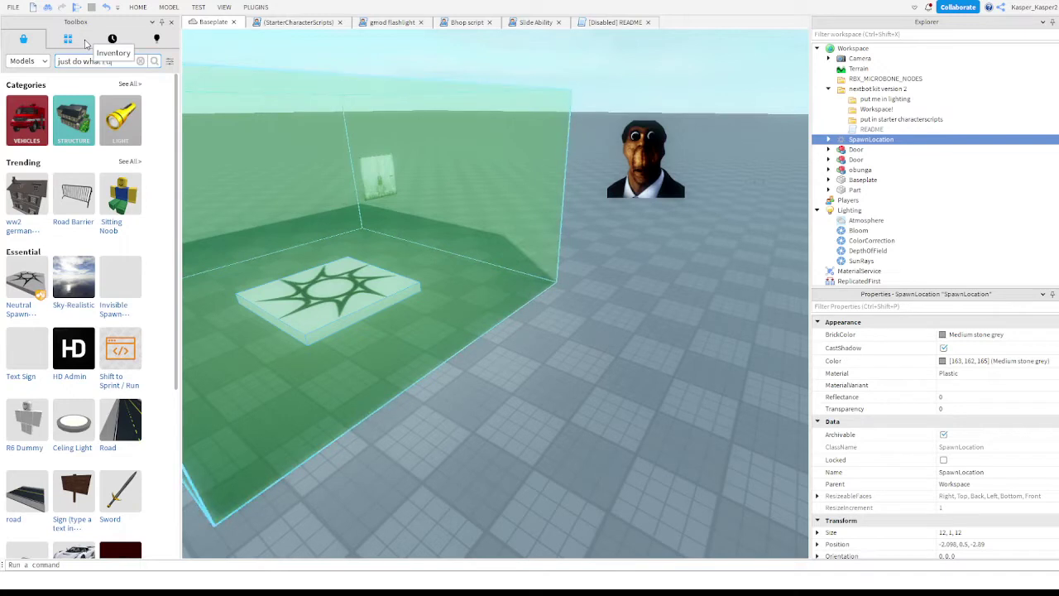
pyautogui.click(141, 60)
# - Duplicate the obunga nextbot, place the copy beside the original, and rename the copy "selene"
pyautogui.moveTo(651, 275); pyautogui.dragTo(654, 279, button='right')
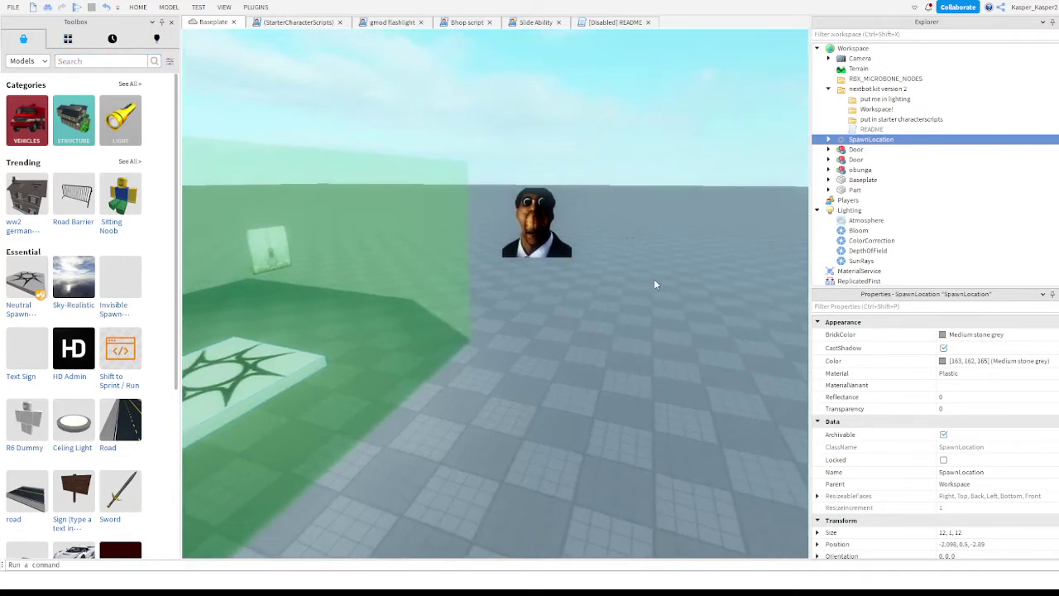
pyautogui.press('w')
pyautogui.click(623, 303)
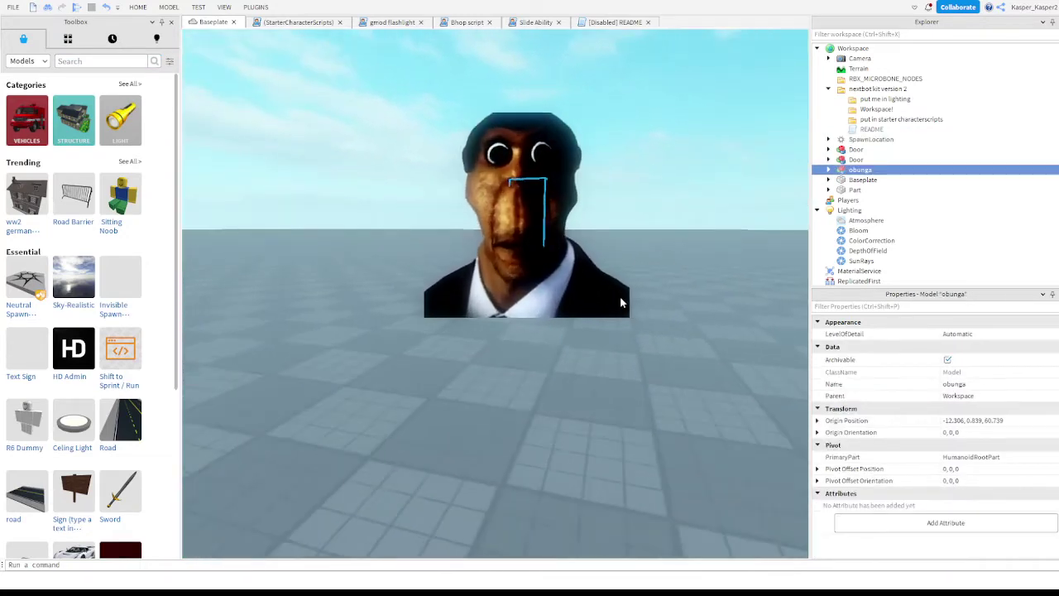
pyautogui.moveTo(622, 303); pyautogui.dragTo(624, 306, button='right')
pyautogui.moveTo(444, 156); pyautogui.dragTo(564, 245)
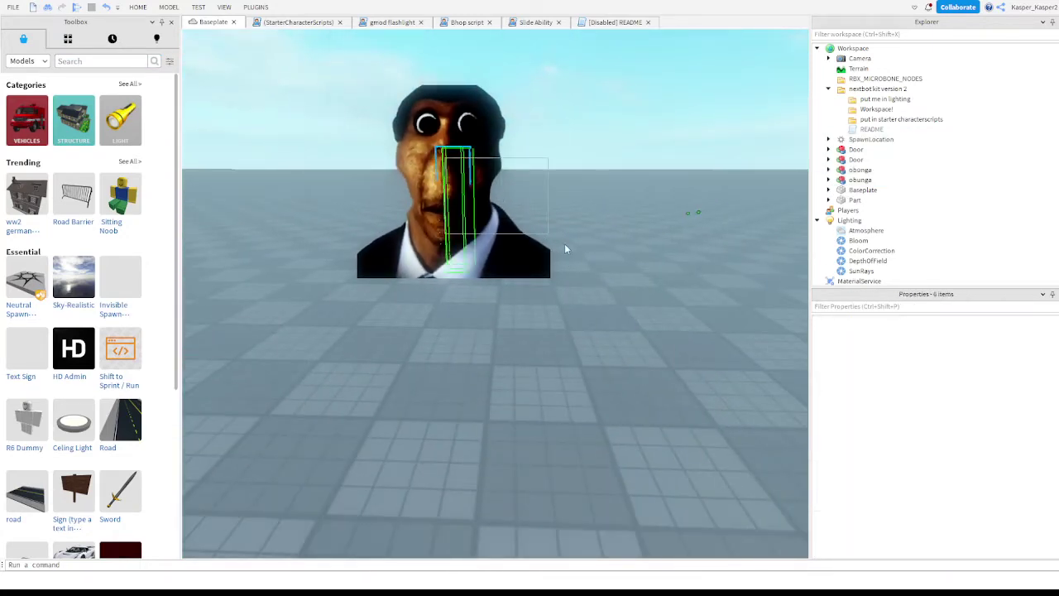
pyautogui.click(586, 196)
pyautogui.moveTo(485, 172); pyautogui.dragTo(708, 334)
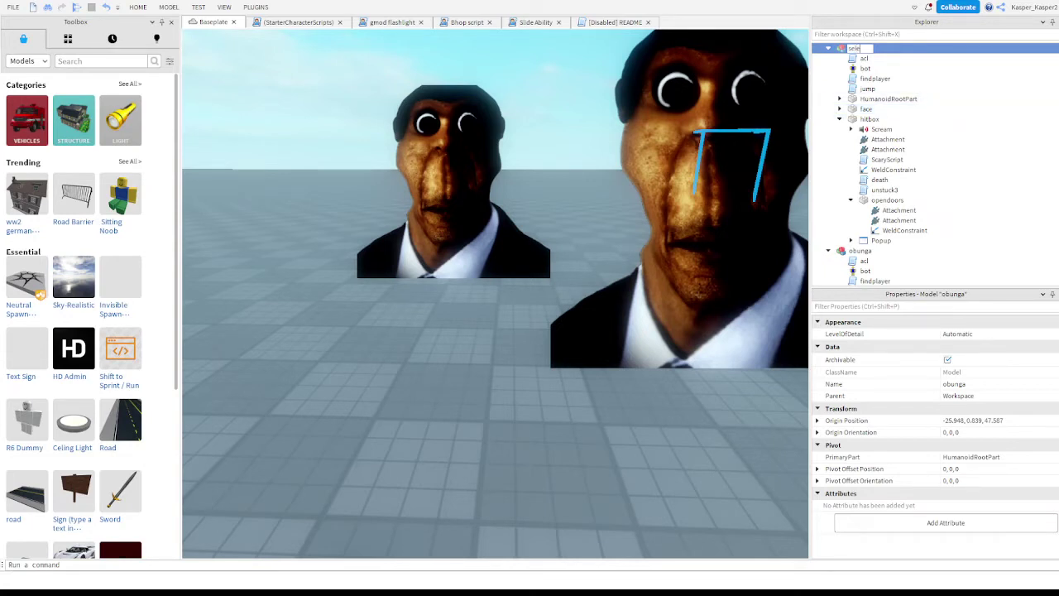
pyautogui.press('Return')
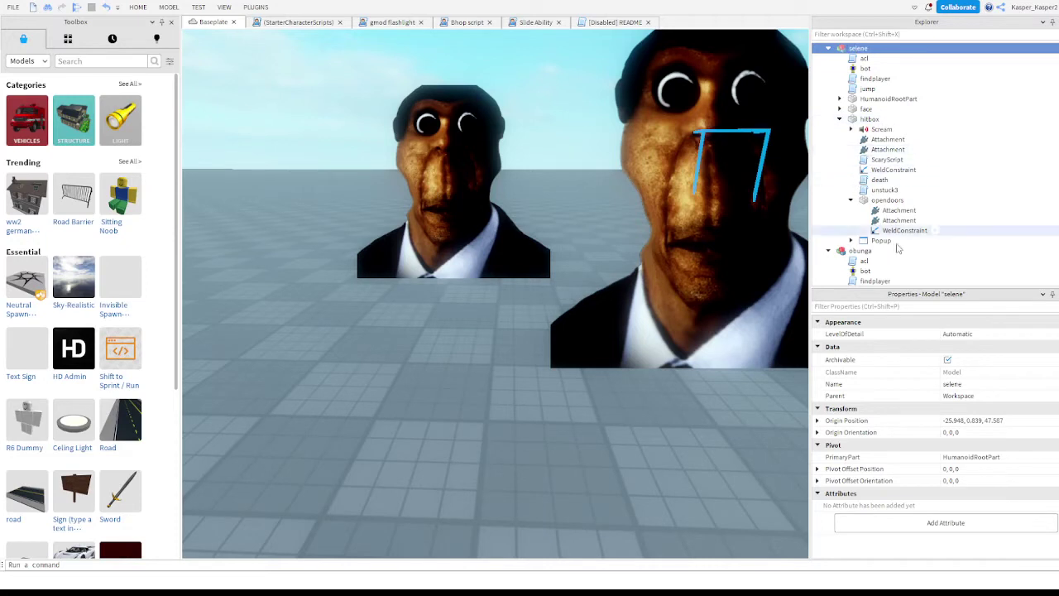
# - Select the Image label inside the BackGround of selene's Popup
pyautogui.click(851, 240)
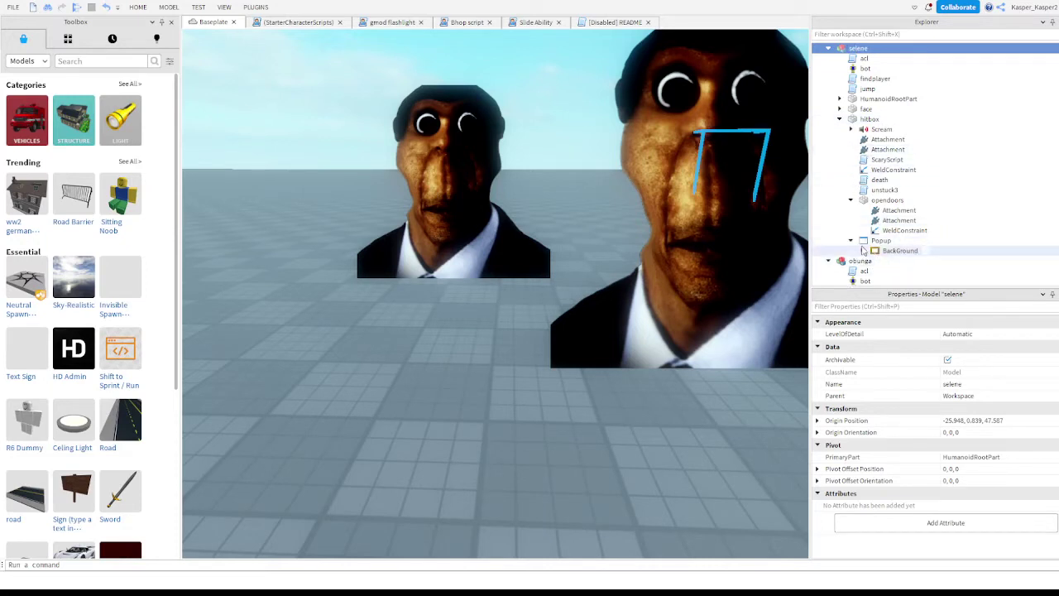
pyautogui.click(862, 250)
pyautogui.click(902, 260)
# - Search the Toolbox for images named "selene"
pyautogui.click(20, 62)
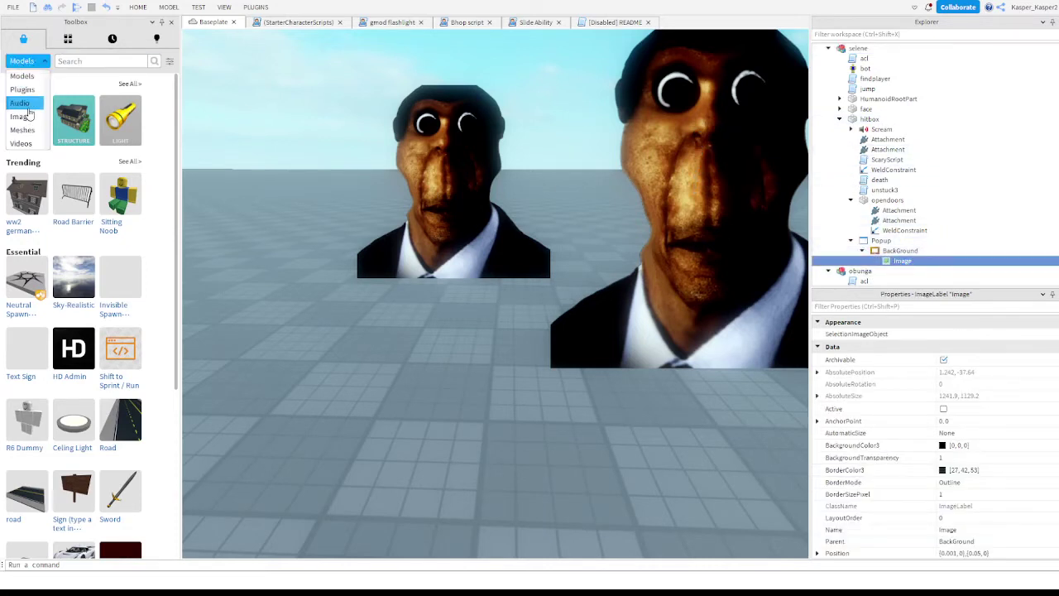
pyautogui.click(23, 118)
pyautogui.click(82, 61)
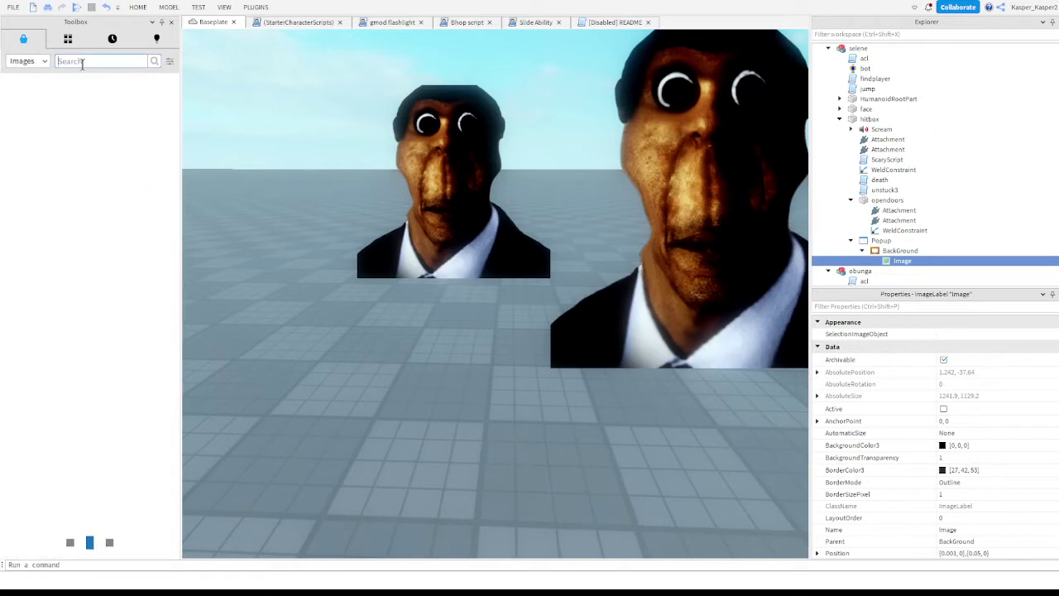
pyautogui.write('selene')
pyautogui.press('Return')
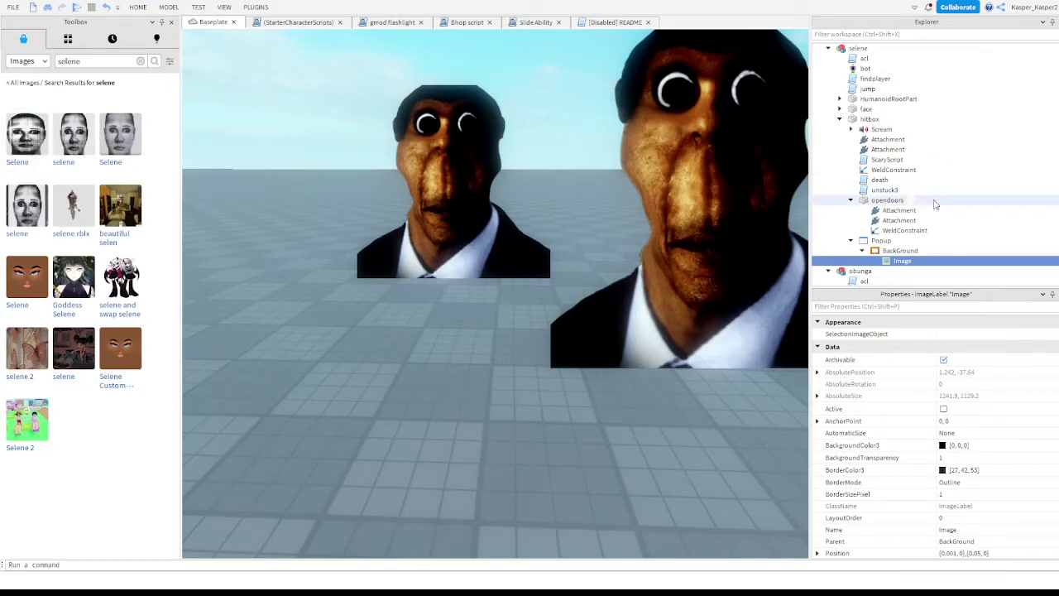
# - Try to replace the Image asset ID of selene's popup with the copied asset ID
pyautogui.scroll(-5, 964, 422)
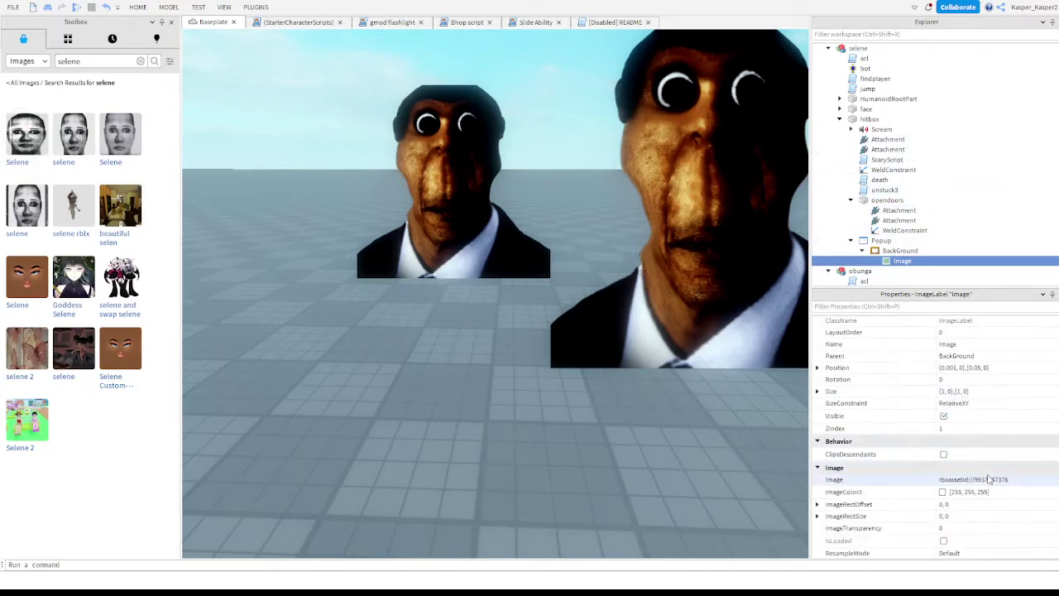
pyautogui.click(987, 479)
pyautogui.hotkey('ctrl', 'v')
pyautogui.press('Return')
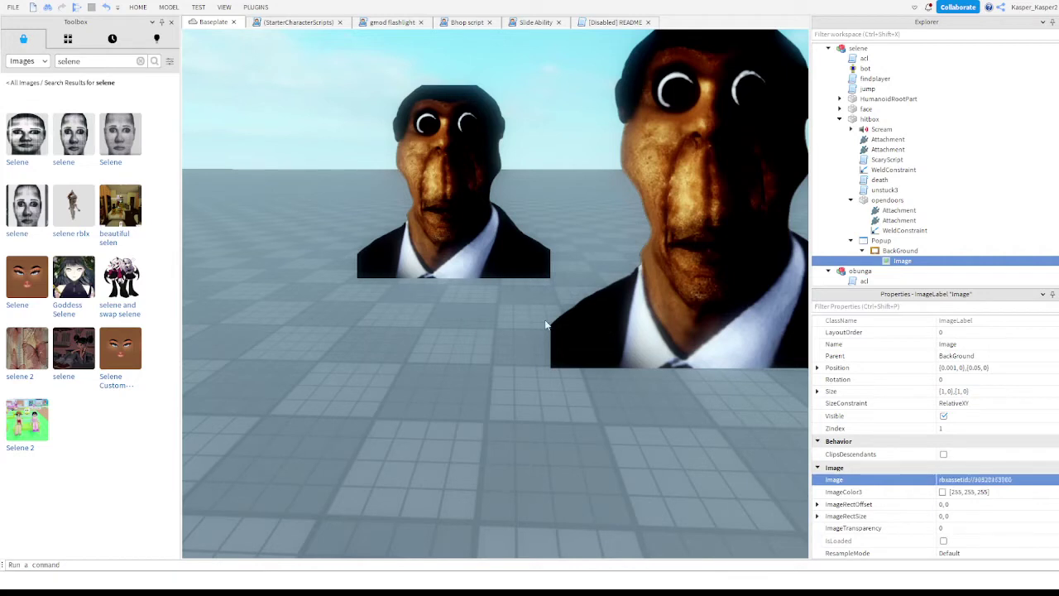
pyautogui.click(1021, 479)
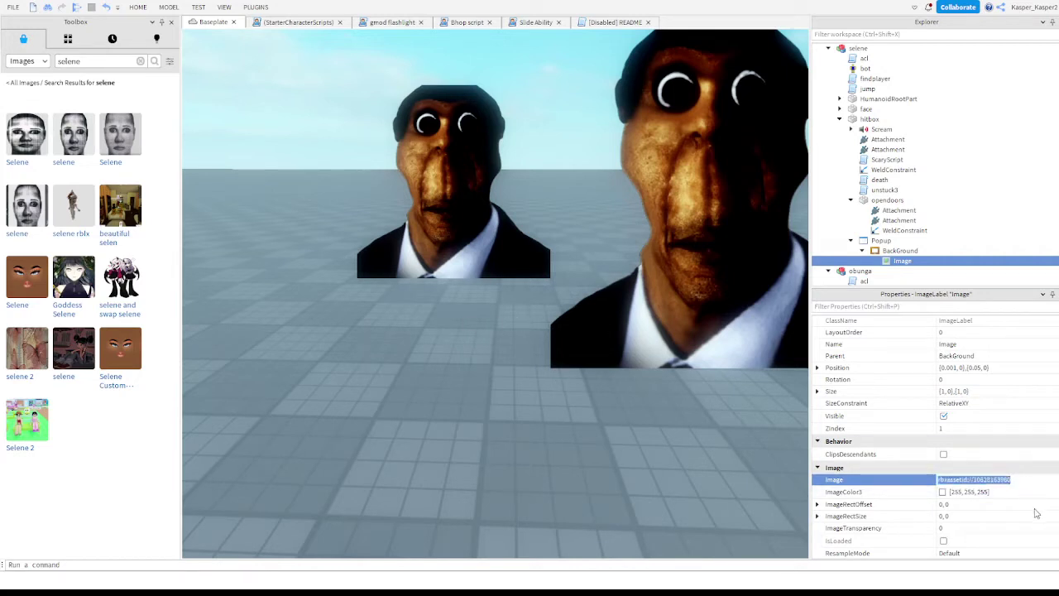
pyautogui.press('Return')
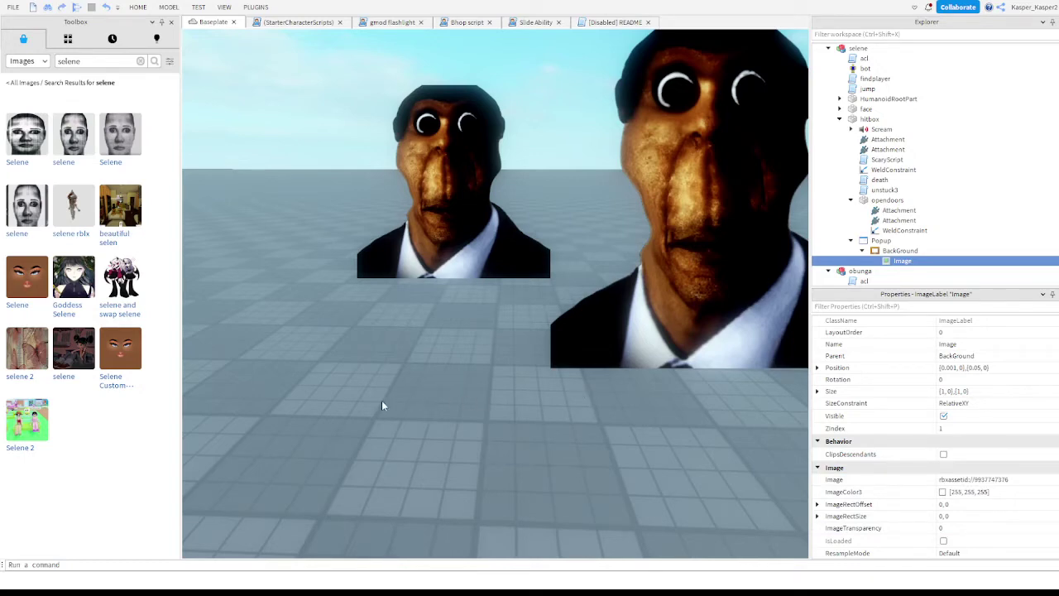
# - Place the first Selene image on the Baseplate as a decal and empty the decal's Texture value
pyautogui.moveTo(382, 401); pyautogui.dragTo(384, 402, button='right')
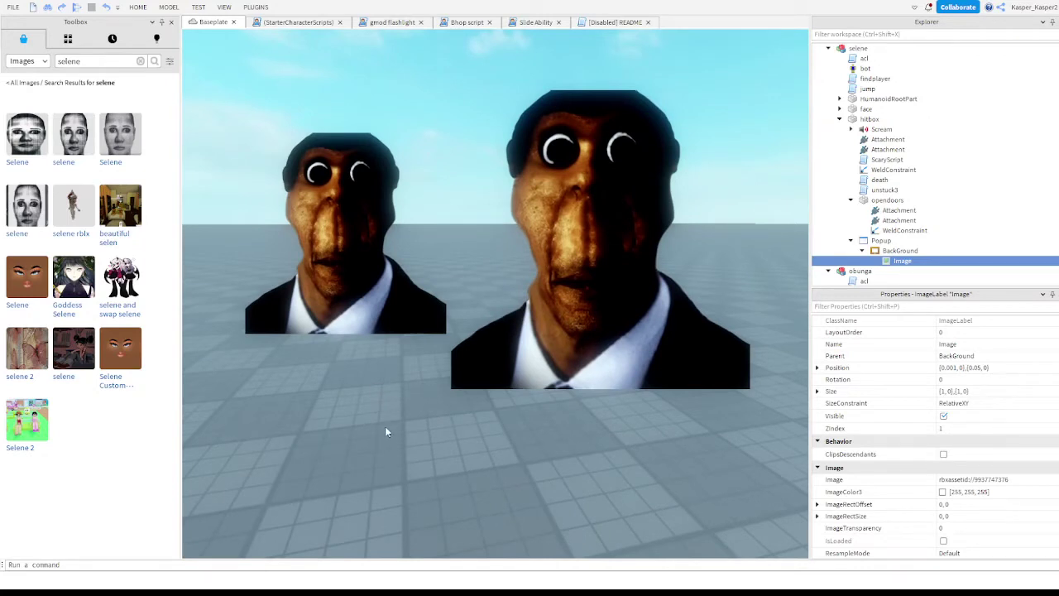
pyautogui.moveTo(35, 155); pyautogui.dragTo(530, 314)
pyautogui.moveTo(786, 257); pyautogui.dragTo(774, 264, button='right')
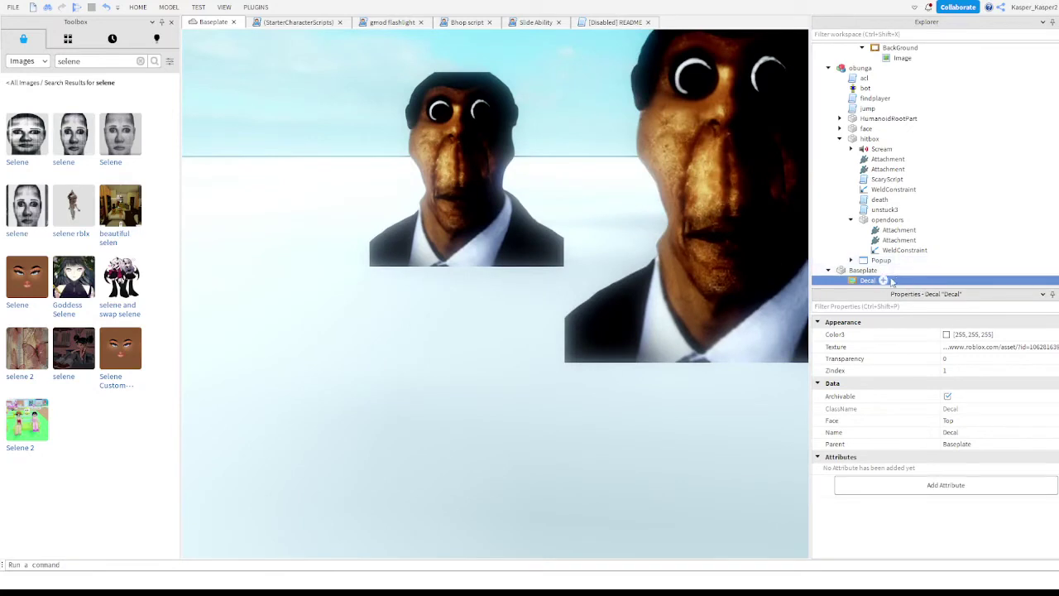
pyautogui.moveTo(869, 286); pyautogui.dragTo(584, 274)
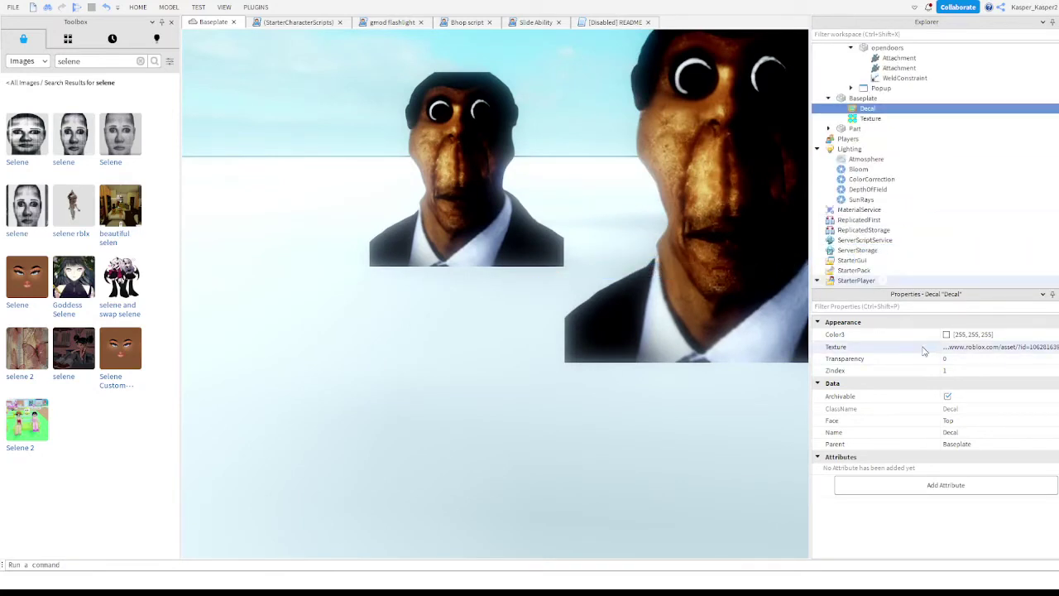
pyautogui.click(1004, 352)
pyautogui.press('BackSpace')
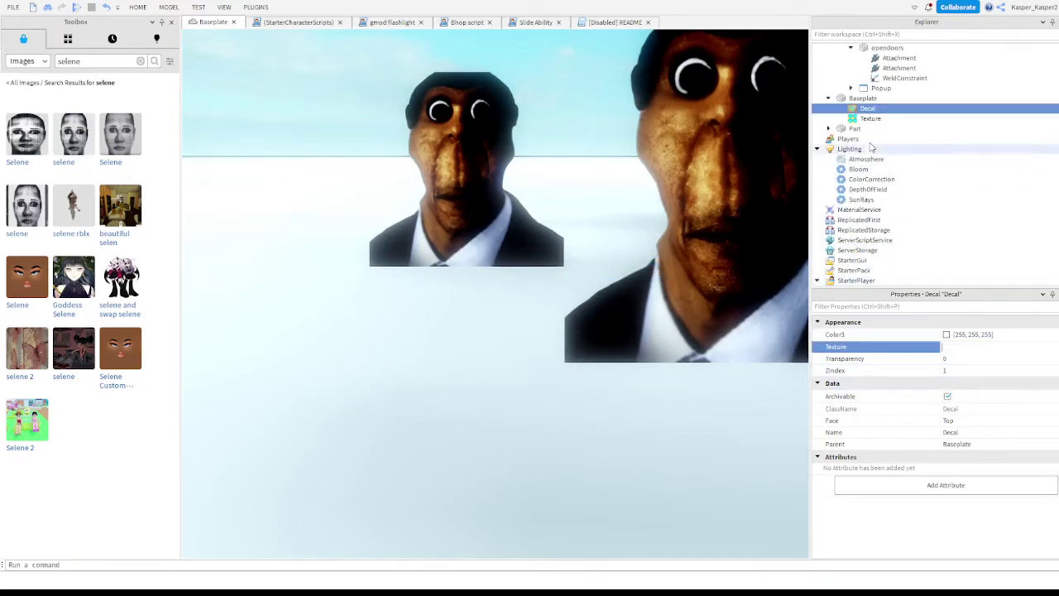
pyautogui.press('Return')
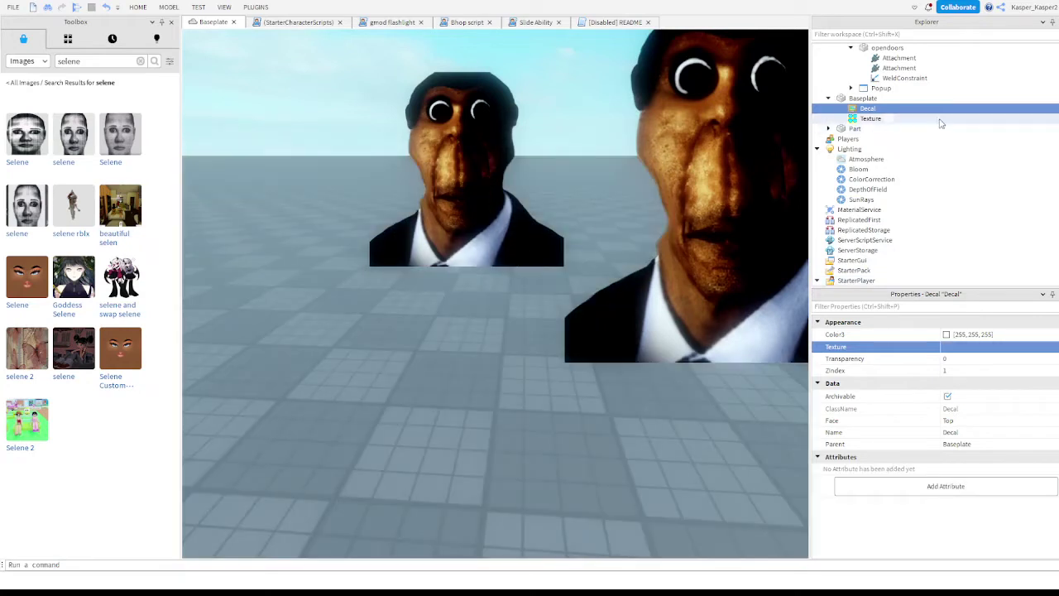
# - Replace the Image asset ID of the Image label in obunga's Popup BackGround with the copied Selene texture ID
pyautogui.scroll(3, 875, 141)
pyautogui.click(851, 145)
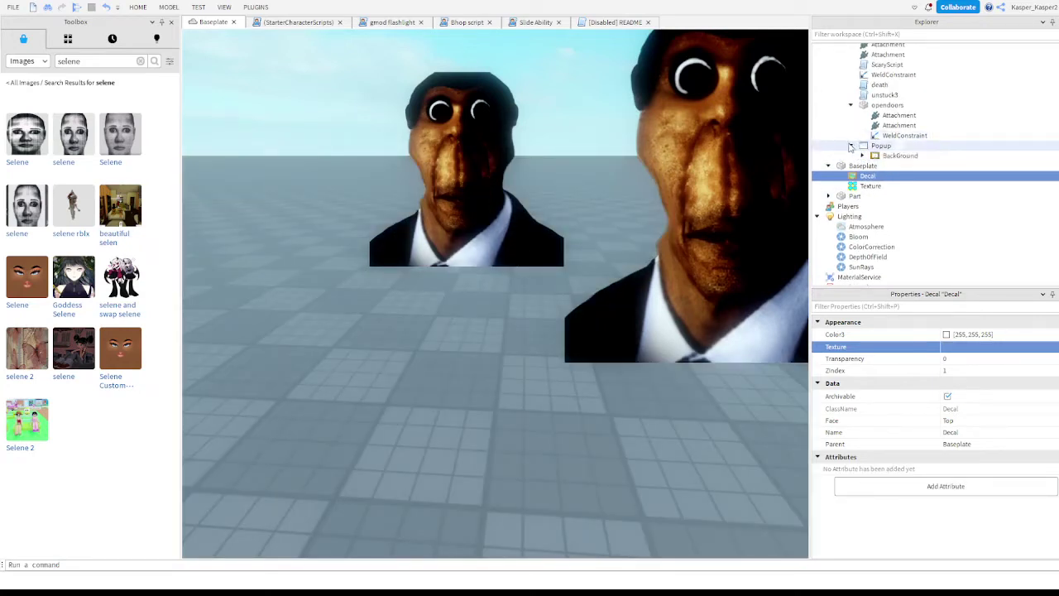
pyautogui.click(862, 156)
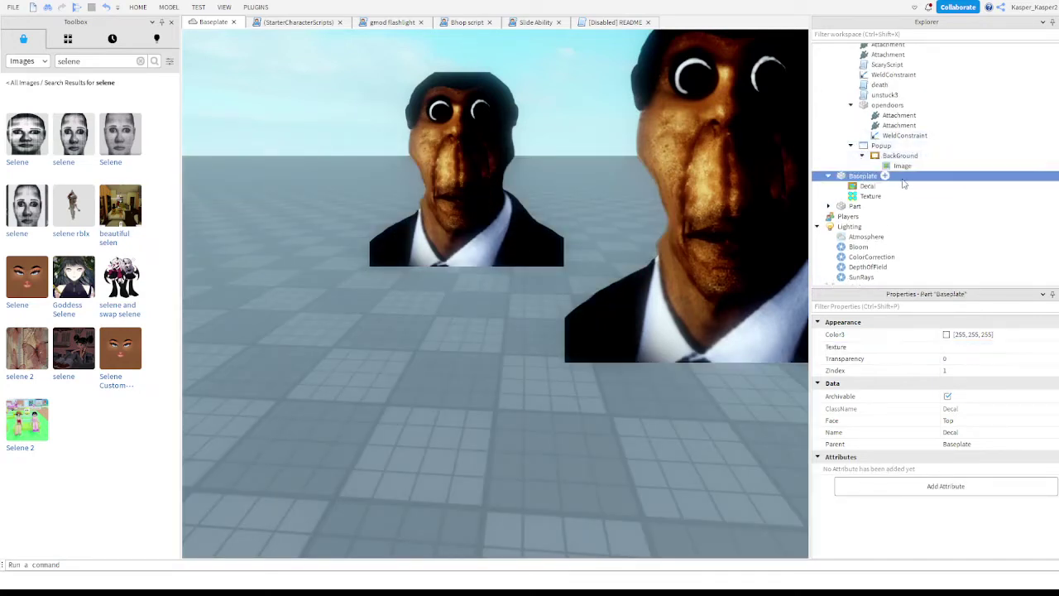
pyautogui.click(890, 176)
pyautogui.click(901, 166)
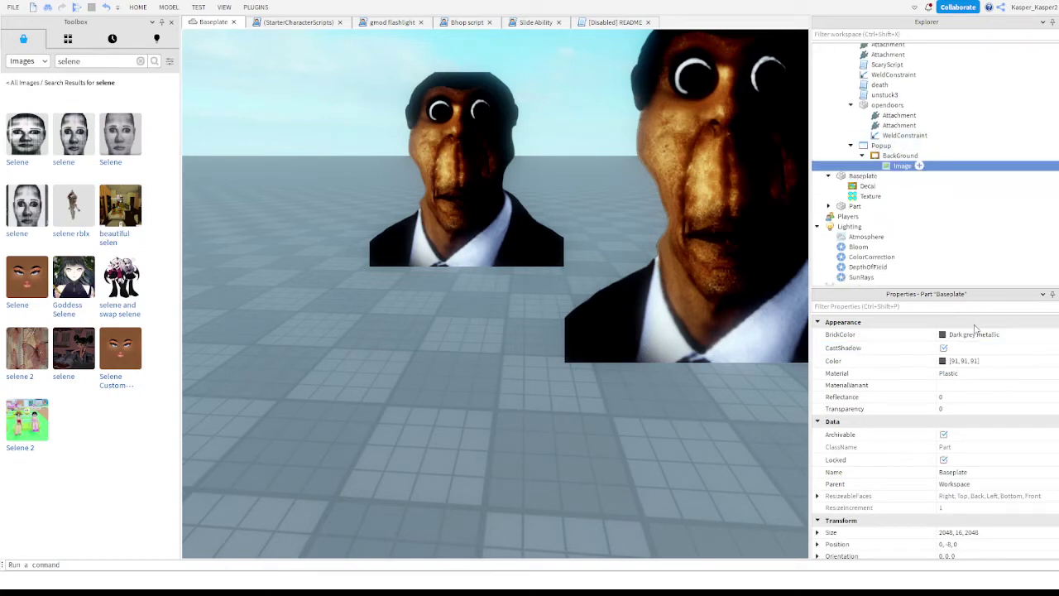
pyautogui.scroll(-4, 996, 466)
pyautogui.click(987, 444)
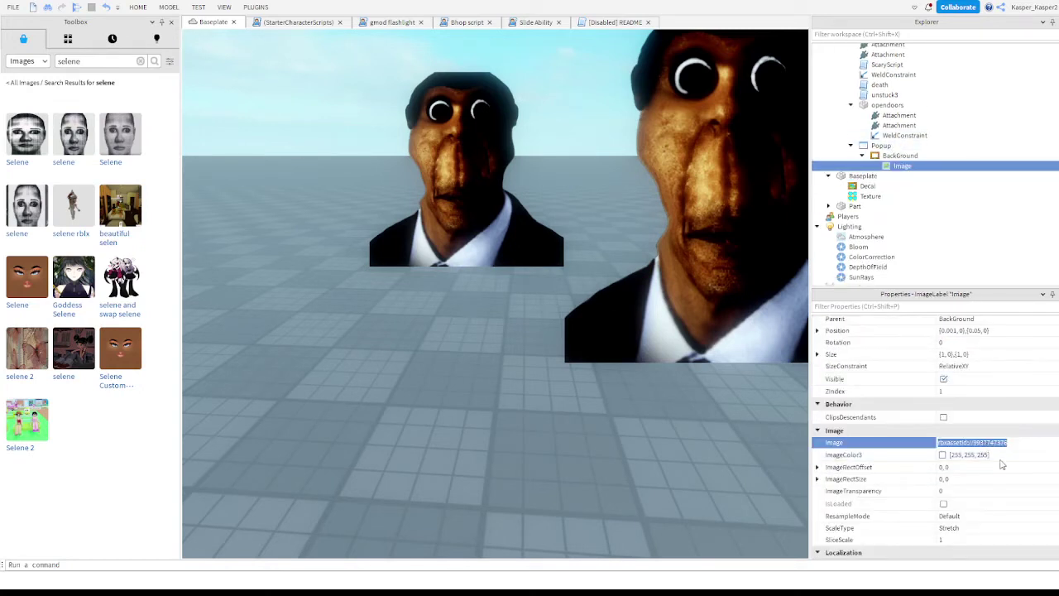
pyautogui.hotkey('ctrl', 'v')
pyautogui.press('Return')
# - Preview the Scream sound in obunga's hitbox and set its PlaybackSpeed to 0.5
pyautogui.scroll(3, 910, 165)
pyautogui.moveTo(894, 120); pyautogui.dragTo(897, 141)
pyautogui.click(952, 358)
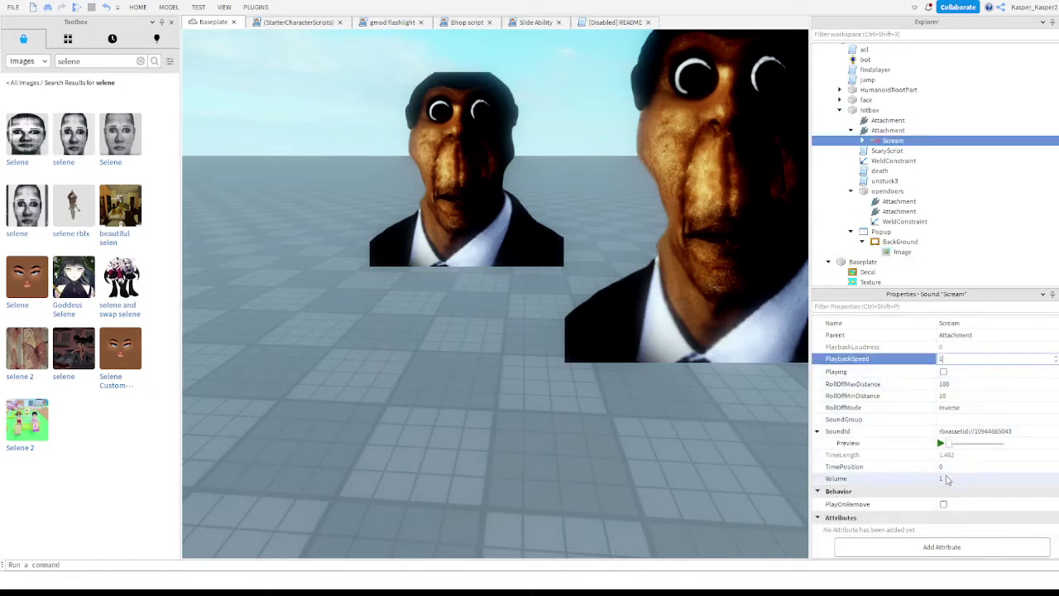
pyautogui.write('1')
pyautogui.click(941, 444)
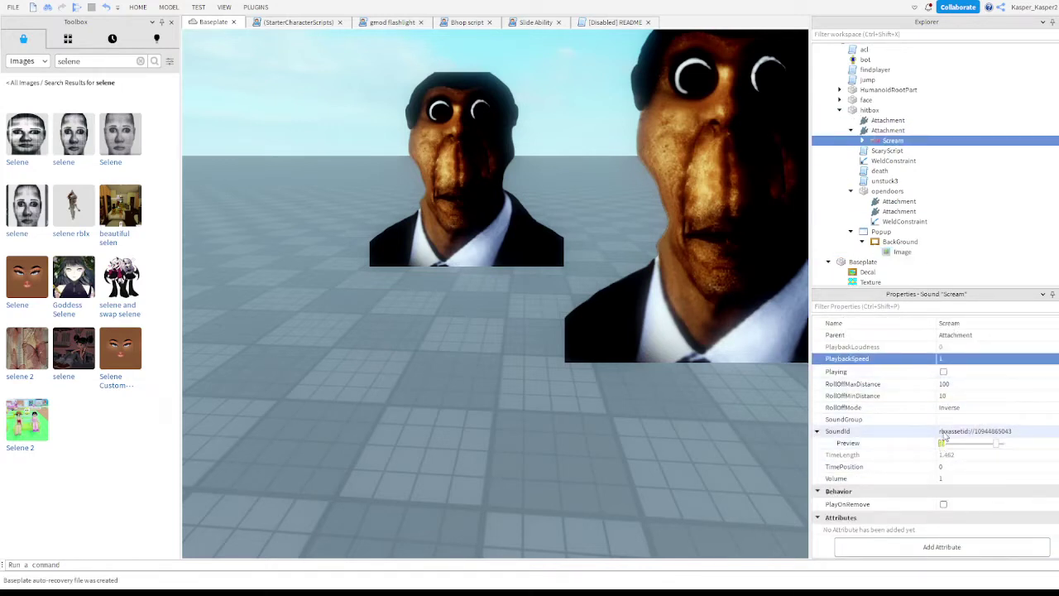
pyautogui.click(947, 360)
pyautogui.press('BackSpace')
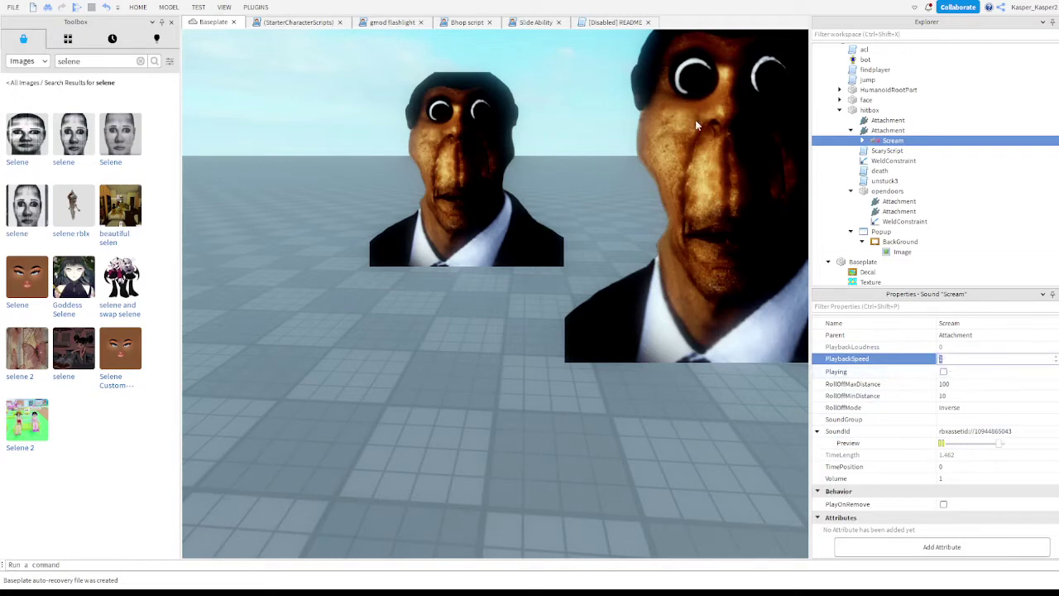
pyautogui.write('0.5')
pyautogui.press('Return')
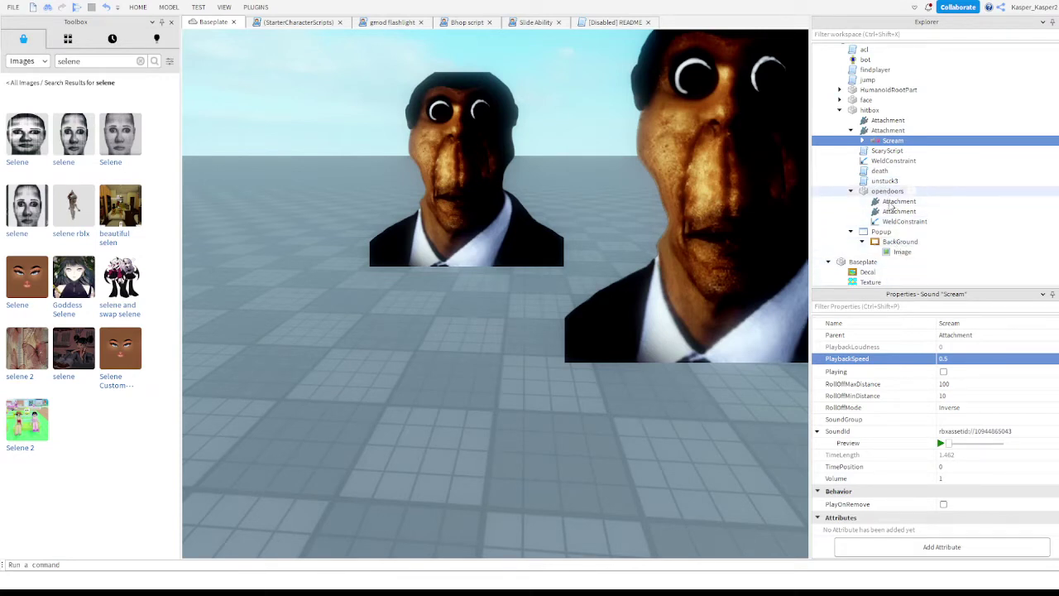
# - Replace the Image asset ID of the ImageLabel in obunga's face BillboardGui with the copied Selene texture ID
pyautogui.click(840, 99)
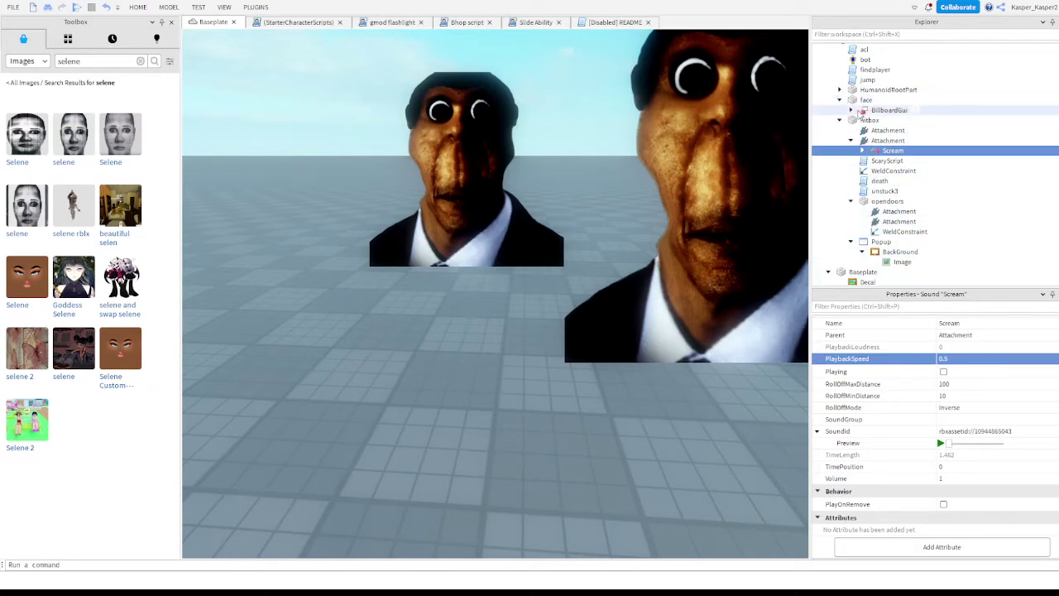
pyautogui.click(850, 110)
pyautogui.click(899, 120)
pyautogui.scroll(-5, 928, 546)
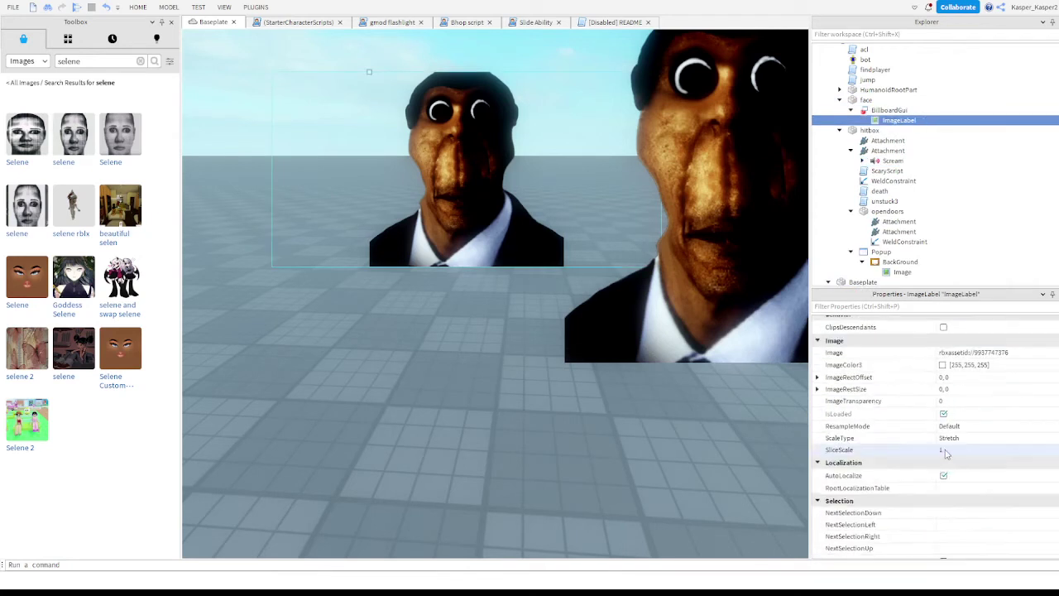
pyautogui.click(958, 352)
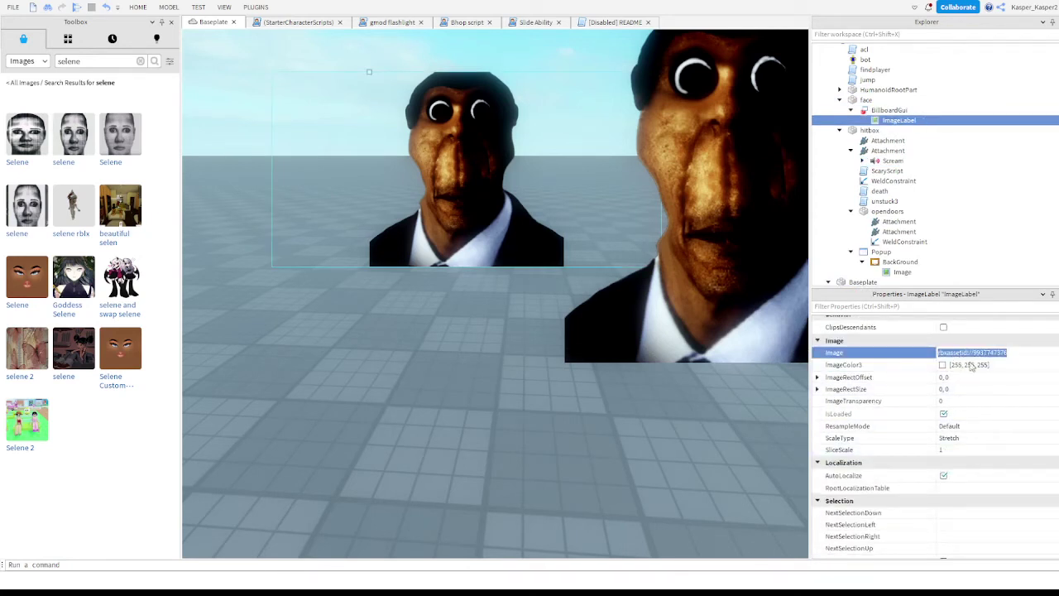
pyautogui.hotkey('ctrl', 'v')
pyautogui.press('Return')
pyautogui.click(530, 370)
pyautogui.moveTo(528, 369); pyautogui.dragTo(527, 369, button='right')
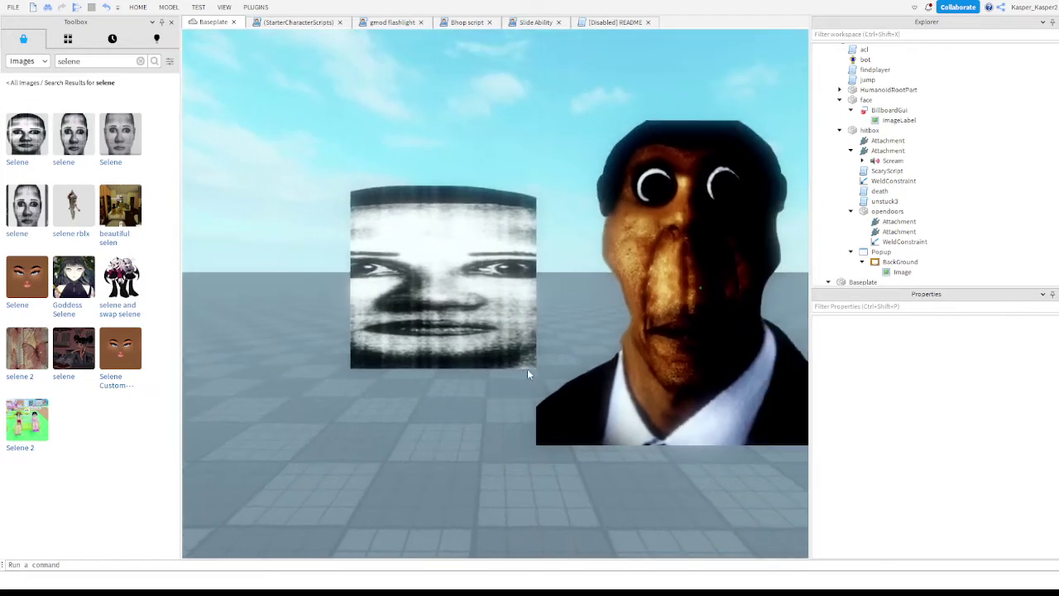
# - Write the viewer note "uh you can pick any sound / audio you want" in the Toolbox search field and clear it
pyautogui.click(140, 60)
pyautogui.write('uh you can pick')
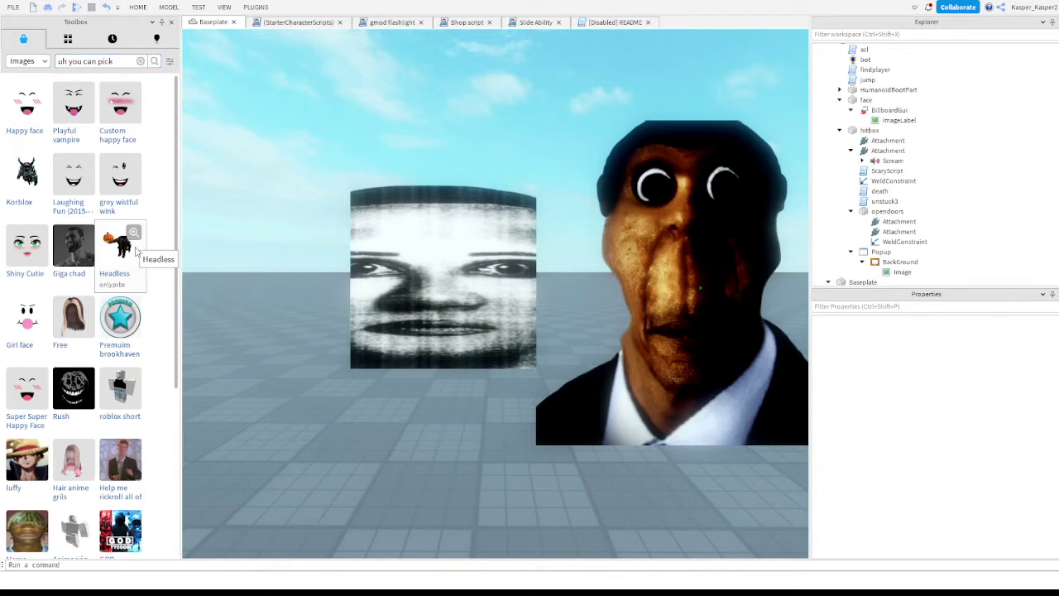
pyautogui.press('s')
pyautogui.press('d')
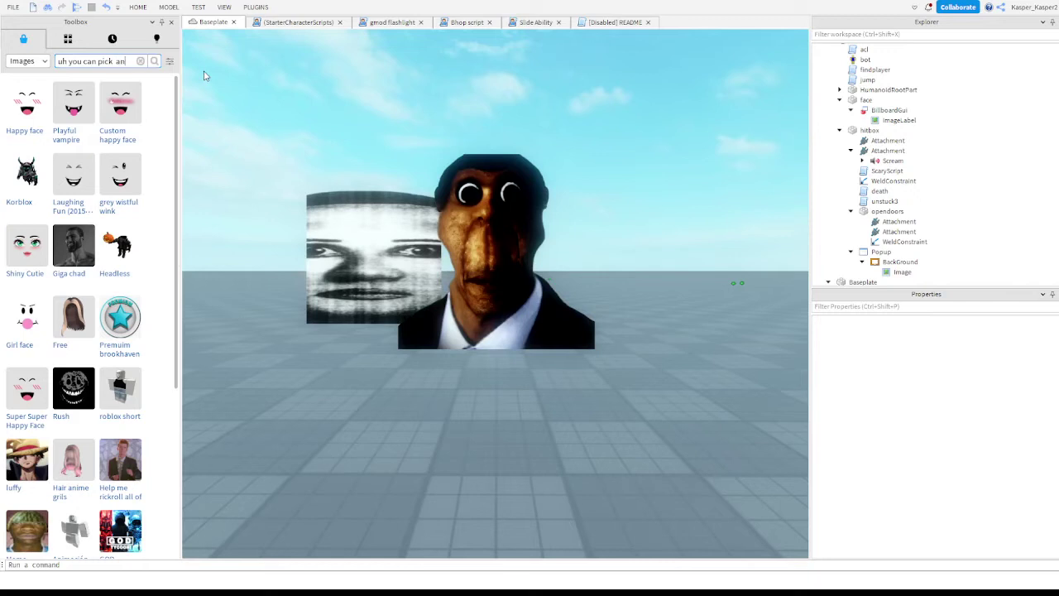
pyautogui.write('any soundlölölölölölöo0po0po0p')
pyautogui.press('BackSpace')
pyautogui.press('BackSpace')
pyautogui.press('BackSpace')
pyautogui.press('BackSpace')
pyautogui.press('BackSpace')
pyautogui.press('BackSpace')
pyautogui.press('BackSpace')
pyautogui.press('BackSpace')
pyautogui.press('BackSpace')
pyautogui.press('BackSpace')
pyautogui.press('BackSpace')
pyautogui.press('BackSpace')
pyautogui.press('BackSpace')
pyautogui.press('BackSpace')
pyautogui.press('BackSpace')
pyautogui.press('BackSpace')
pyautogui.press('BackSpace')
pyautogui.press('BackSpace')
pyautogui.press('BackSpace')
pyautogui.press('BackSpace')
pyautogui.press('BackSpace')
pyautogui.write('sound')
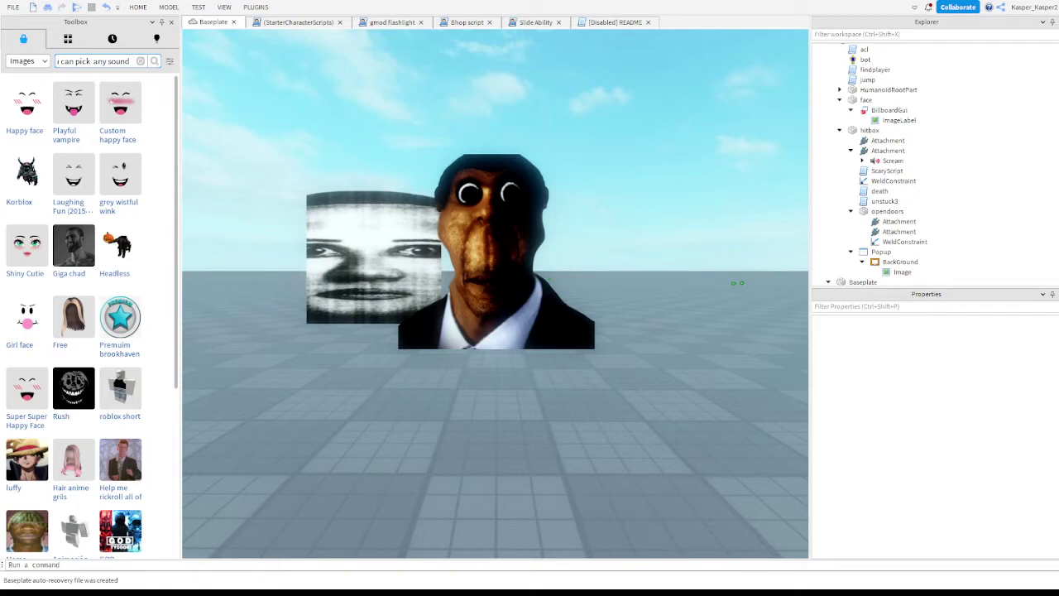
pyautogui.write(' / audio')
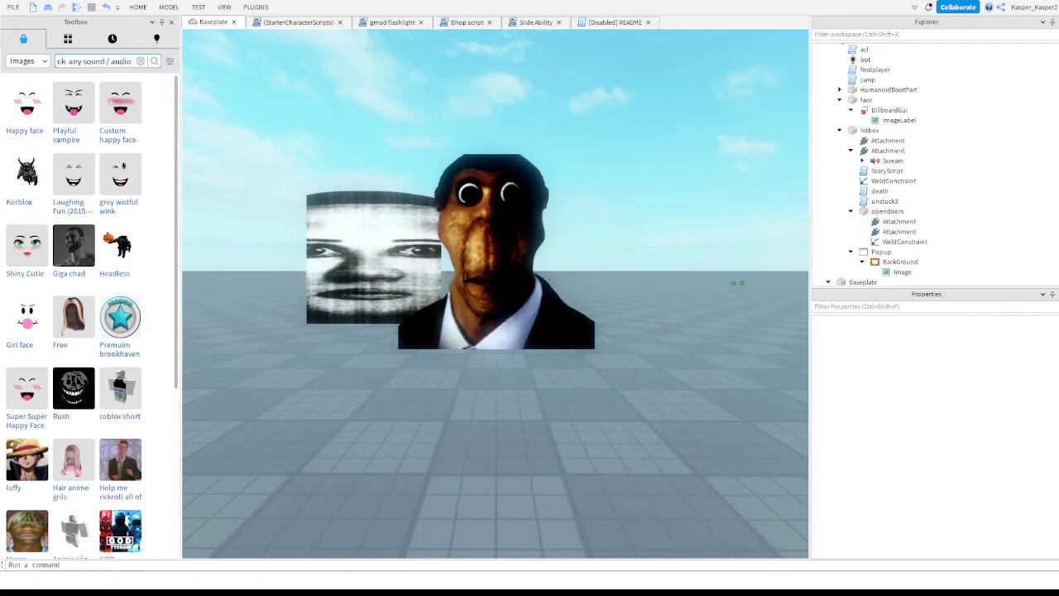
pyautogui.write(' you want')
pyautogui.click(140, 61)
pyautogui.moveTo(613, 81); pyautogui.dragTo(614, 84, button='right')
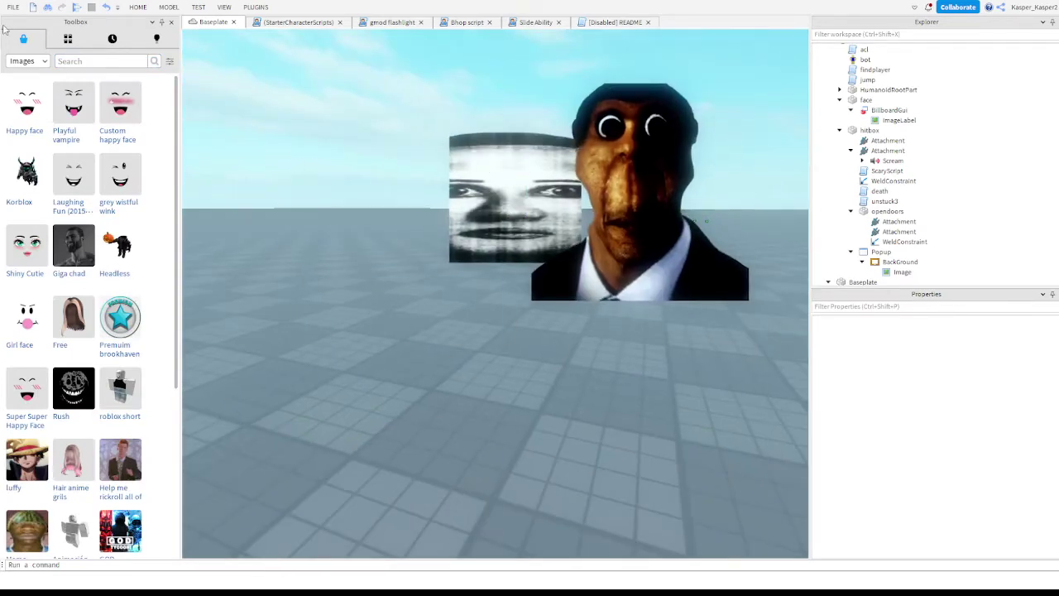
# - Show the account's own audio assets in the Toolbox
pyautogui.click(67, 39)
pyautogui.click(38, 60)
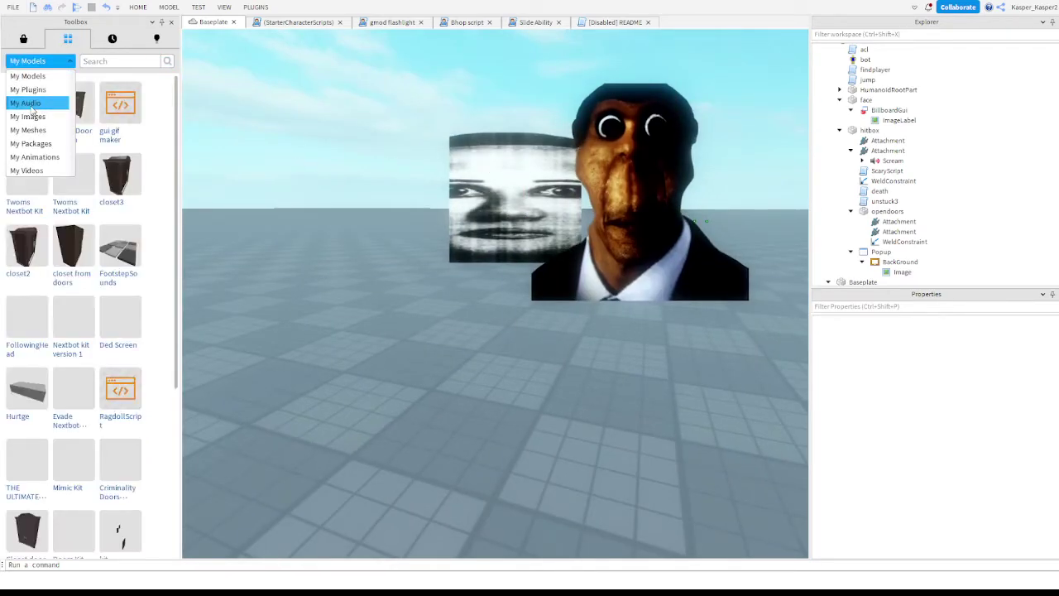
pyautogui.click(32, 102)
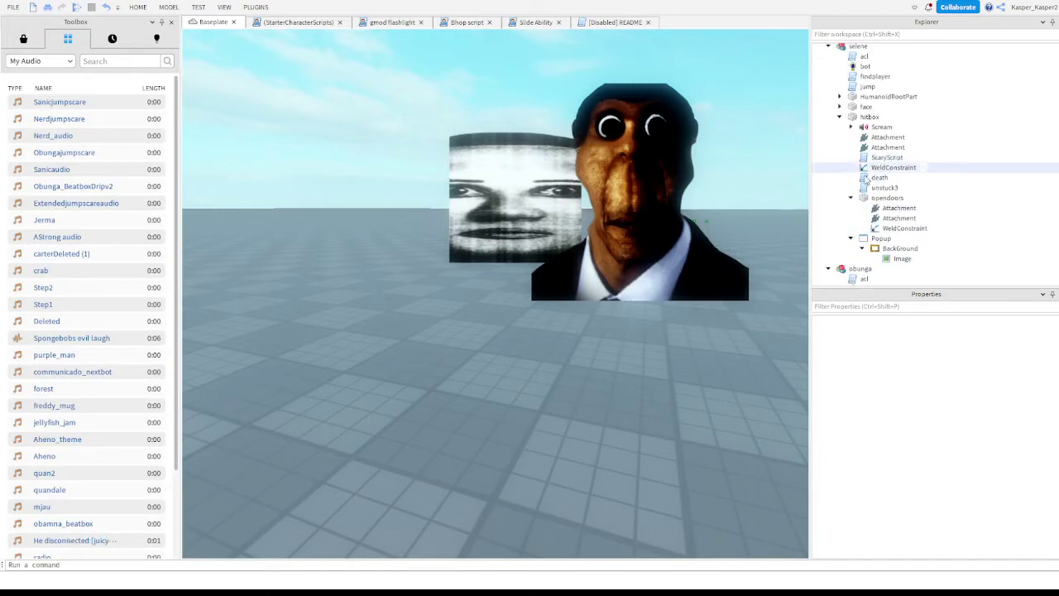
# - Move obunga's Scream sound out of the Attachment and directly into the hitbox
pyautogui.scroll(1, 900, 154)
pyautogui.scroll(-8, 891, 213)
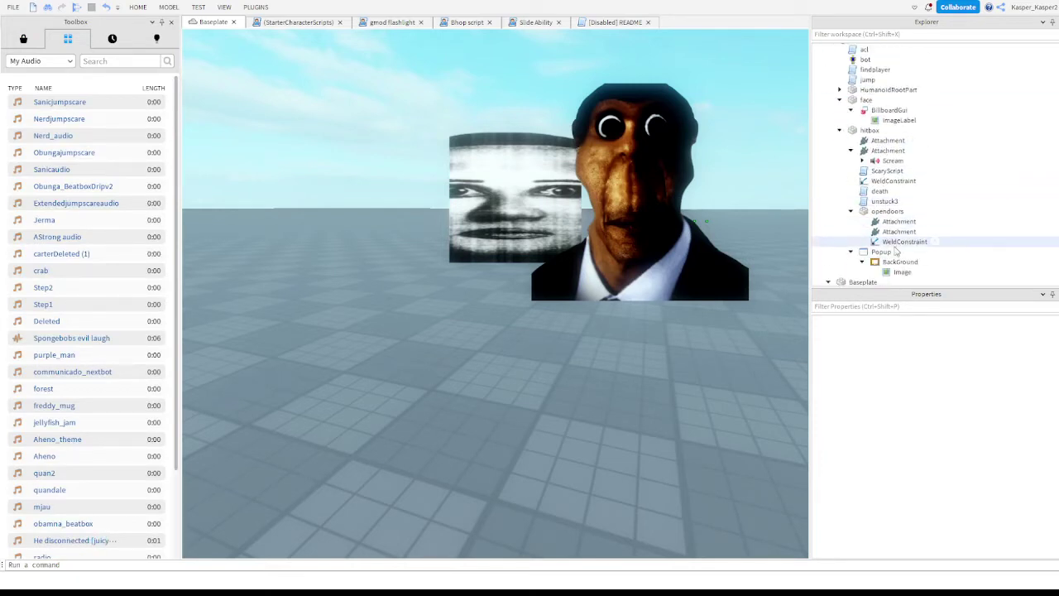
pyautogui.click(888, 150)
pyautogui.click(892, 160)
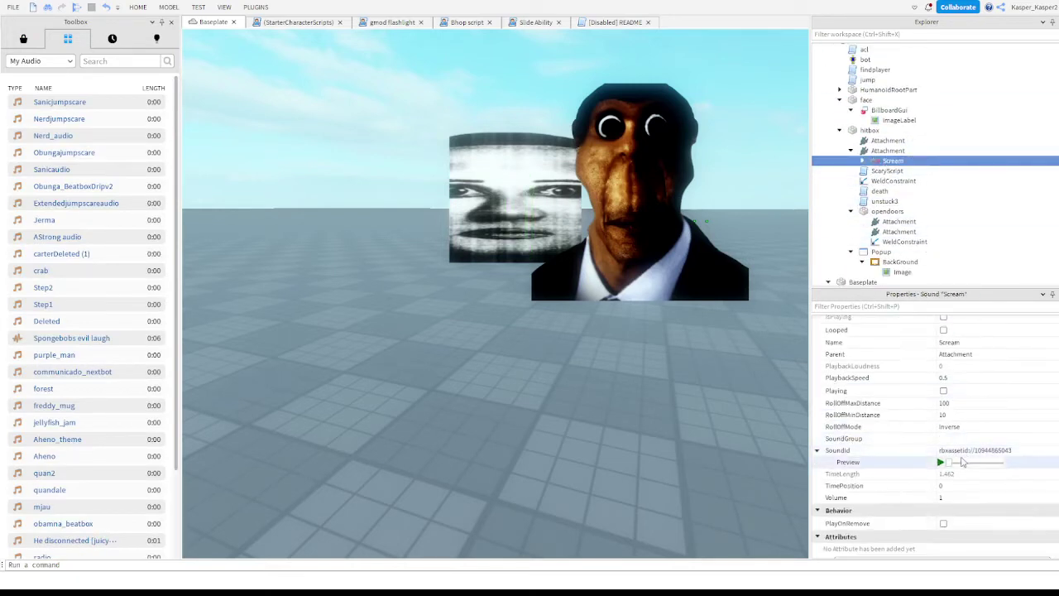
pyautogui.moveTo(902, 162); pyautogui.dragTo(870, 131)
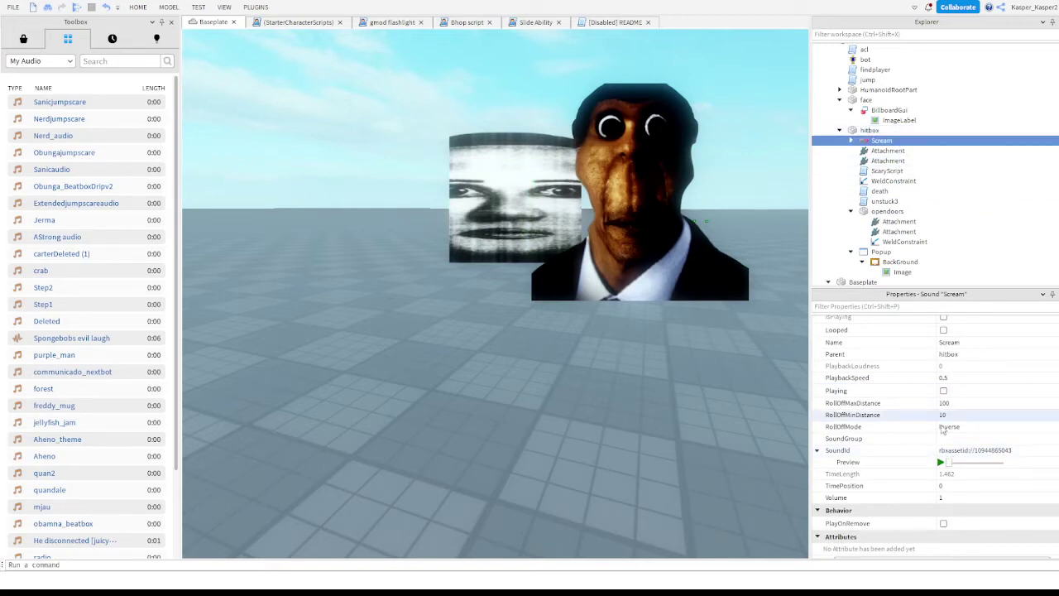
# - Set the PlaybackSpeed of the Scream sound in obunga's hitbox to 1
pyautogui.click(954, 378)
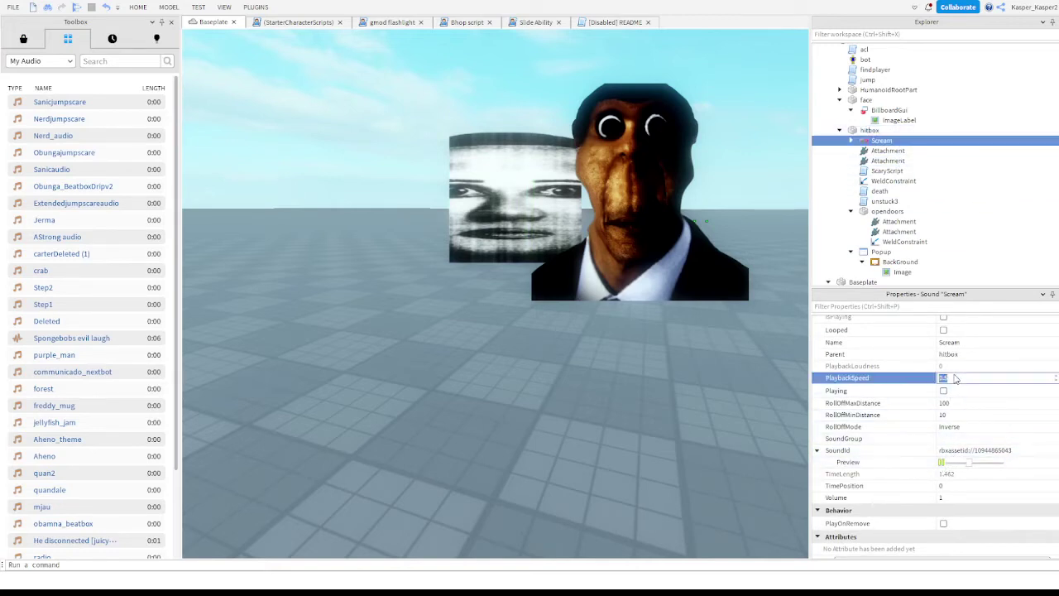
pyautogui.write('0')
pyautogui.press('Return')
pyautogui.scroll(2, 913, 152)
pyautogui.scroll(3, 914, 153)
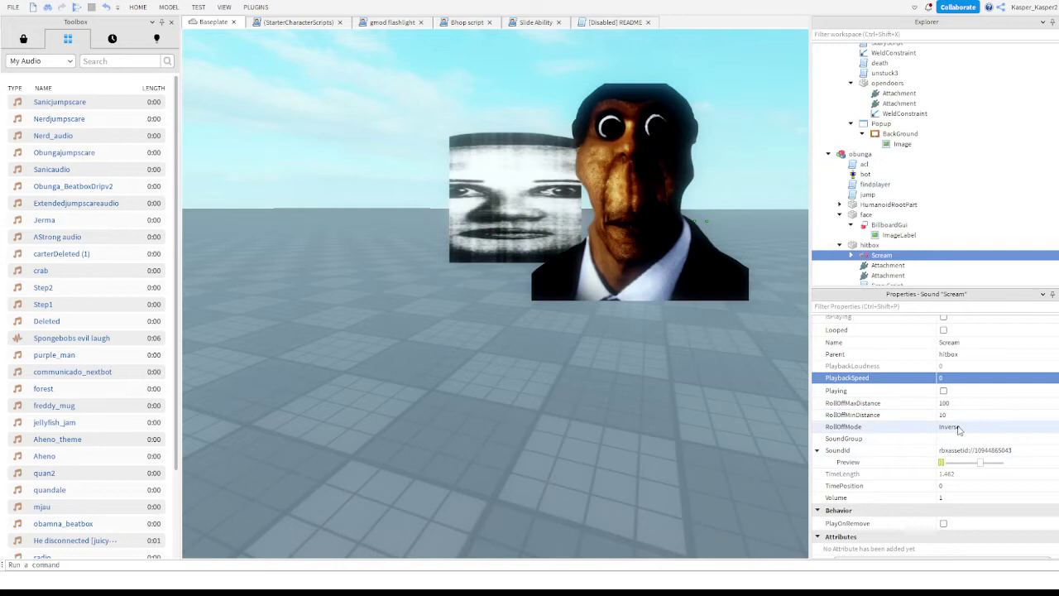
pyautogui.click(953, 378)
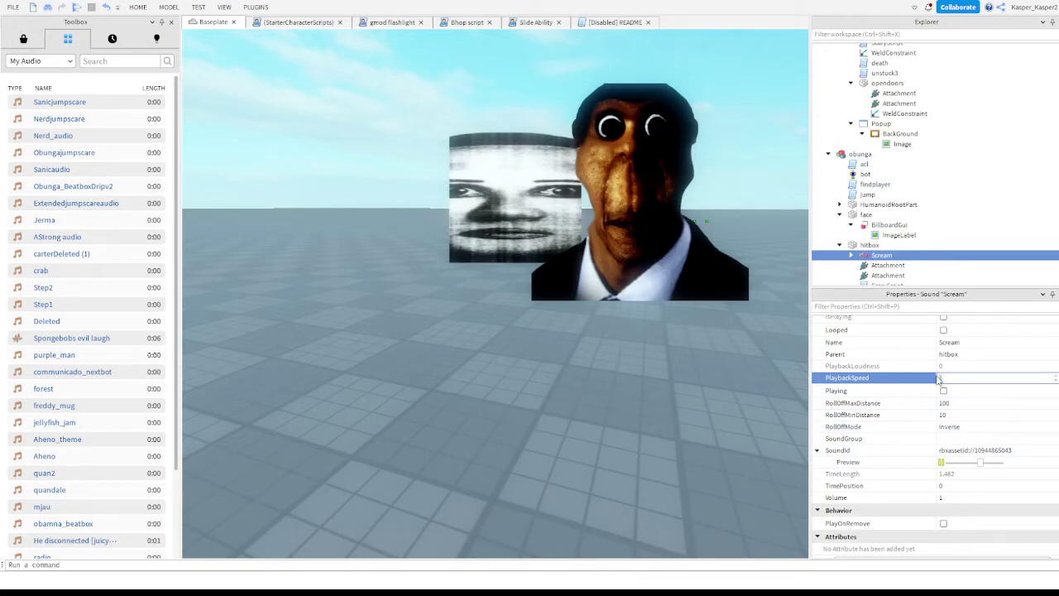
pyautogui.write('1')
pyautogui.press('Return')
# - Preview the Scream sound in selene's hitbox and clear the selection
pyautogui.scroll(5, 877, 159)
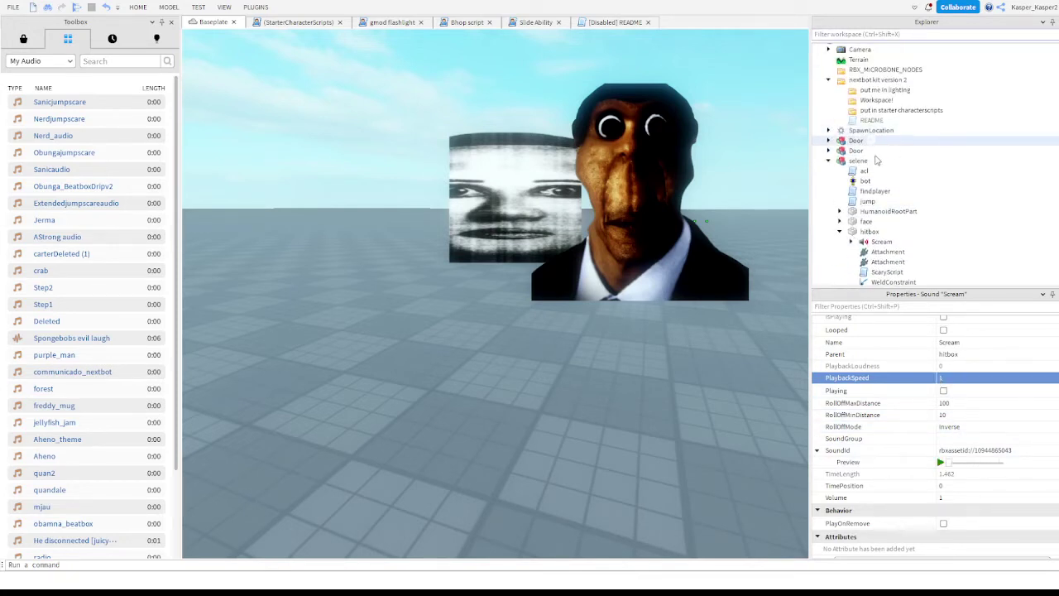
pyautogui.click(881, 242)
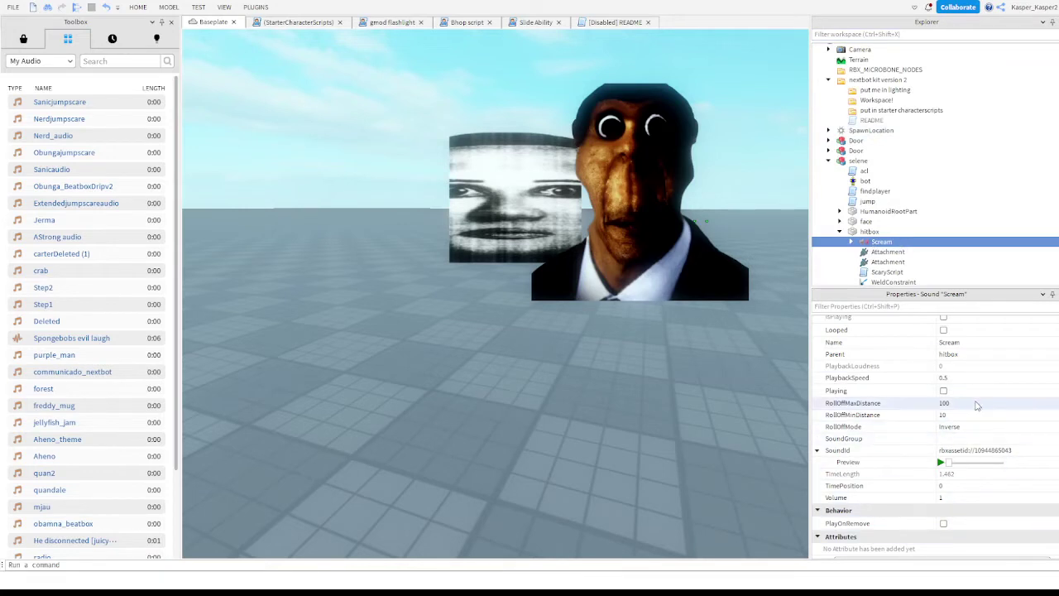
pyautogui.click(941, 462)
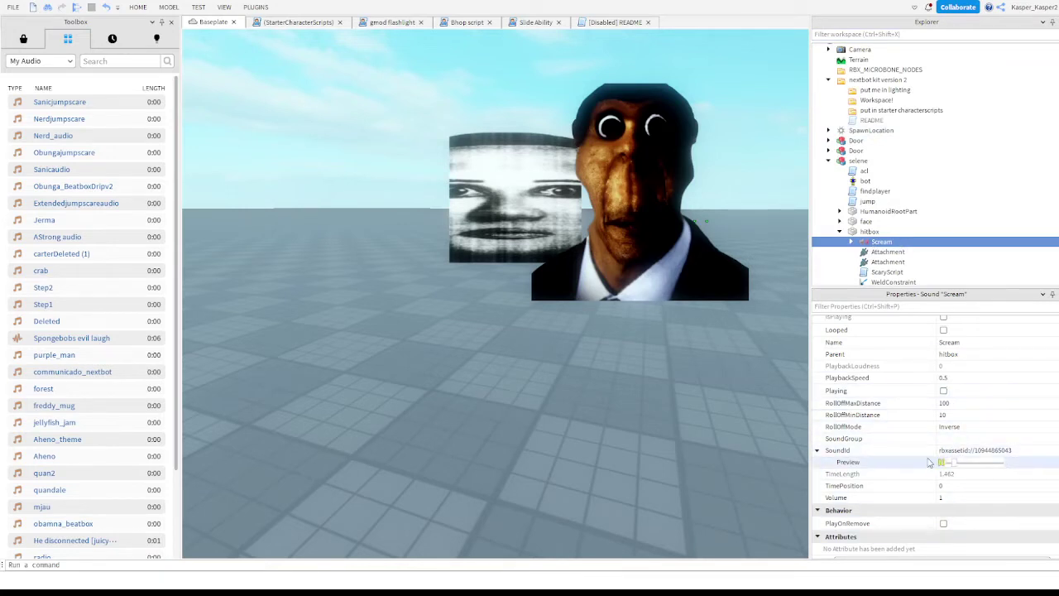
pyautogui.click(709, 437)
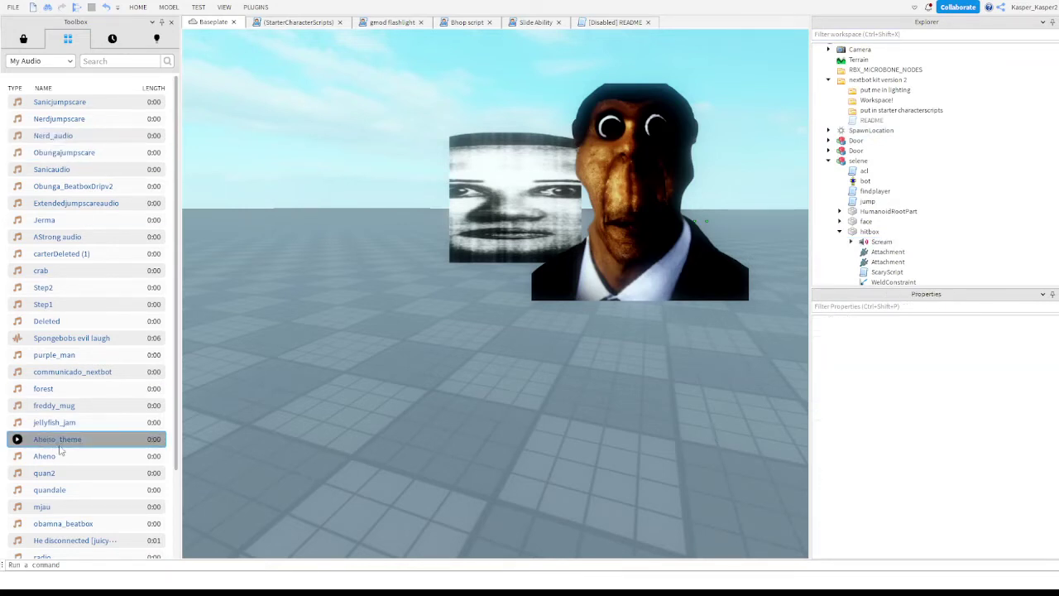
# - Insert the communicado_nextbot audio into the Workspace and cut its SoundId value to the clipboard
pyautogui.scroll(-3, 59, 451)
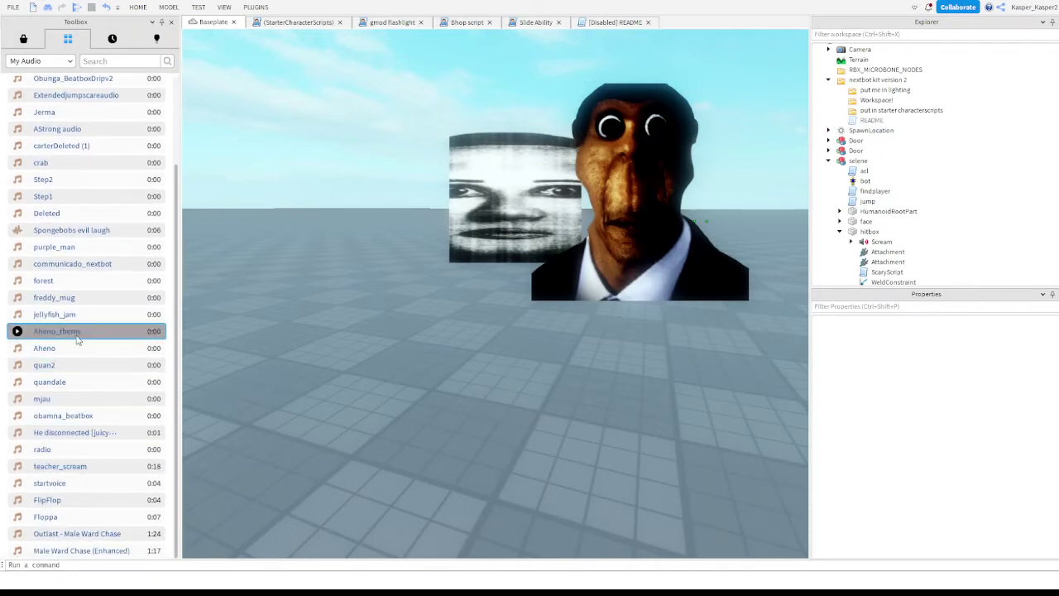
pyautogui.click(73, 263)
pyautogui.click(146, 275)
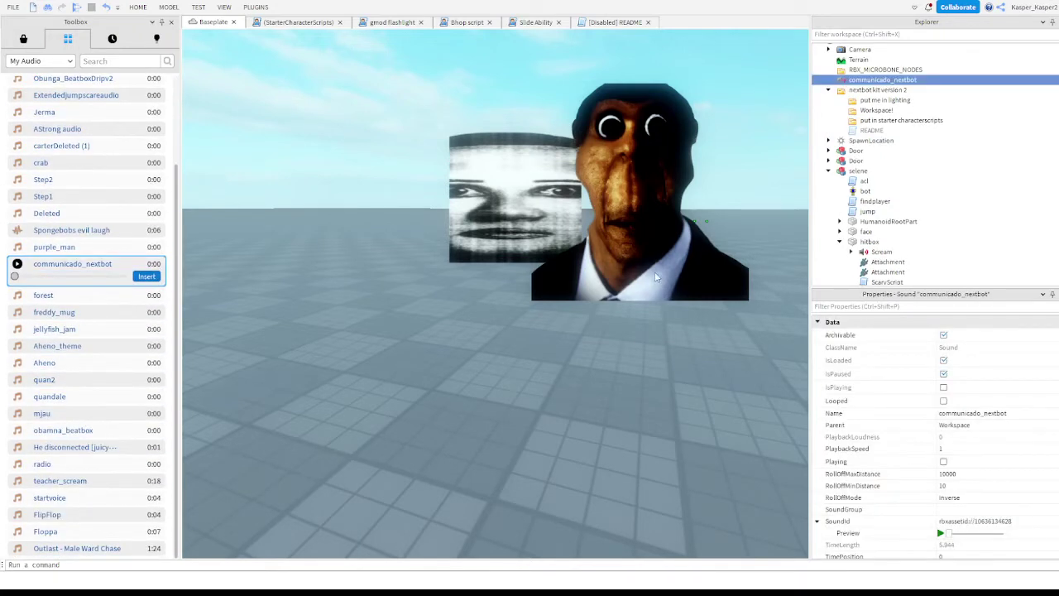
pyautogui.click(987, 522)
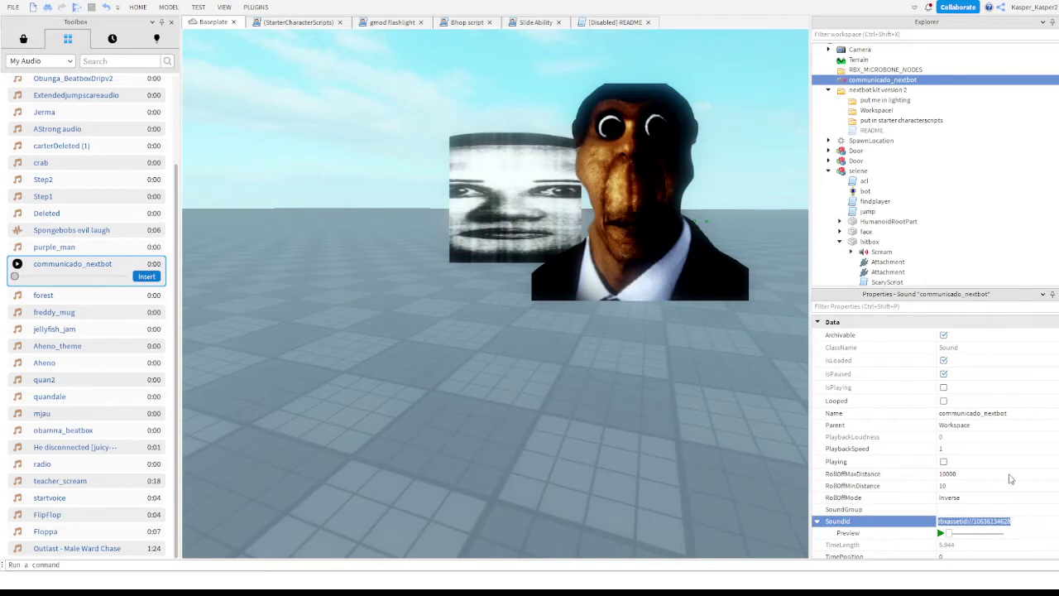
pyautogui.hotkey('ctrl', 'x')
pyautogui.press('Return')
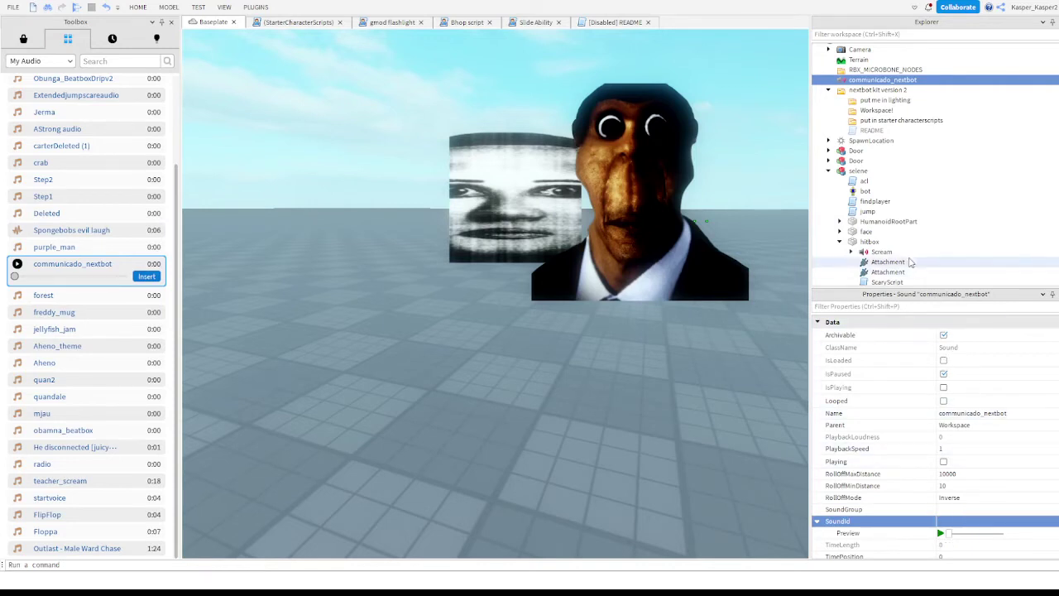
# - Paste the copied SoundId into the theme sound in selene's HumanoidRootPart
pyautogui.scroll(-5, 894, 261)
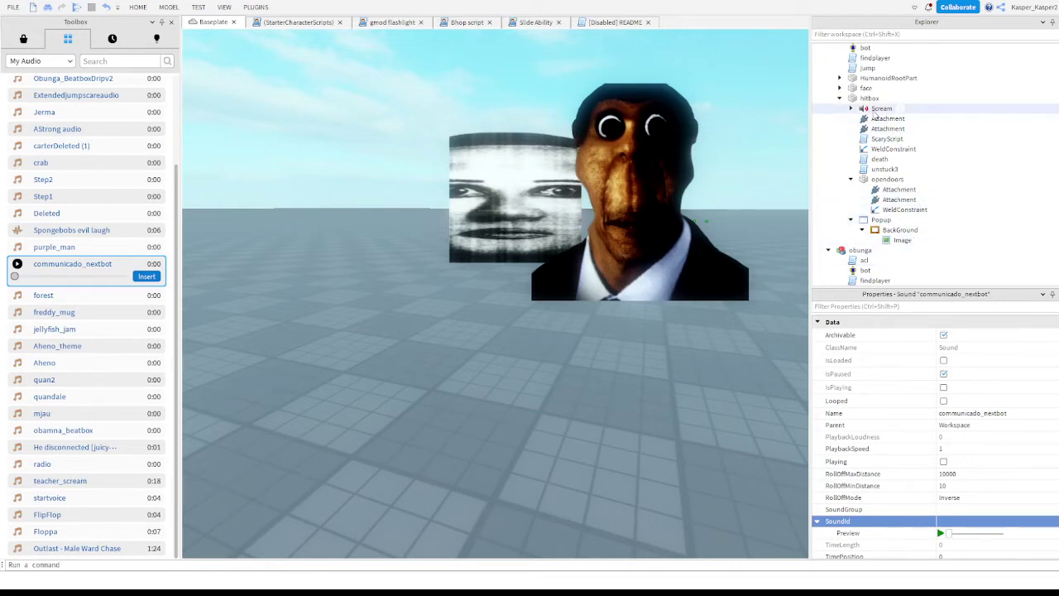
pyautogui.click(839, 88)
pyautogui.click(839, 79)
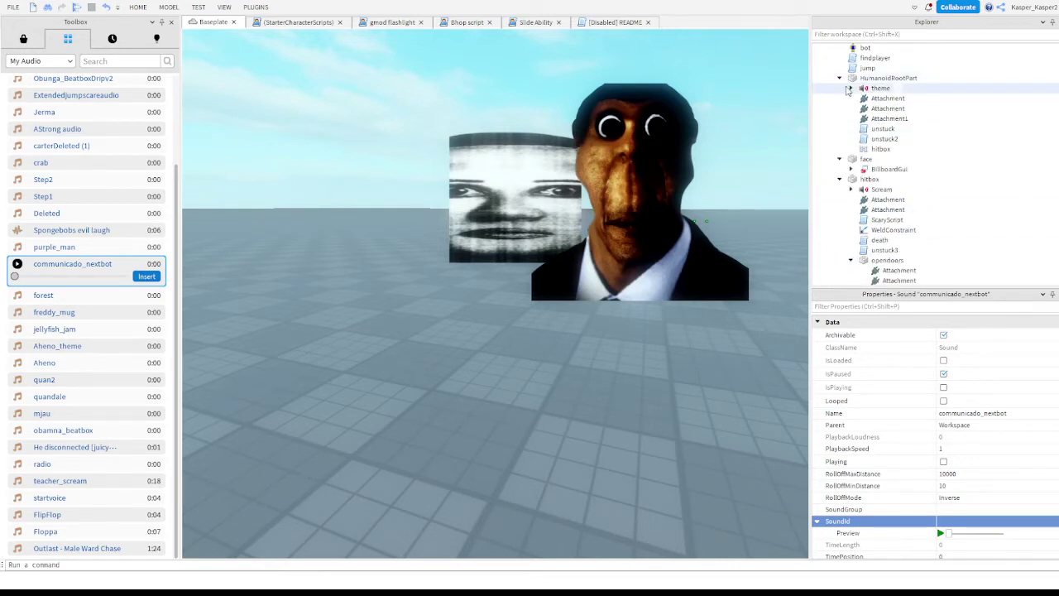
pyautogui.click(862, 89)
pyautogui.click(966, 520)
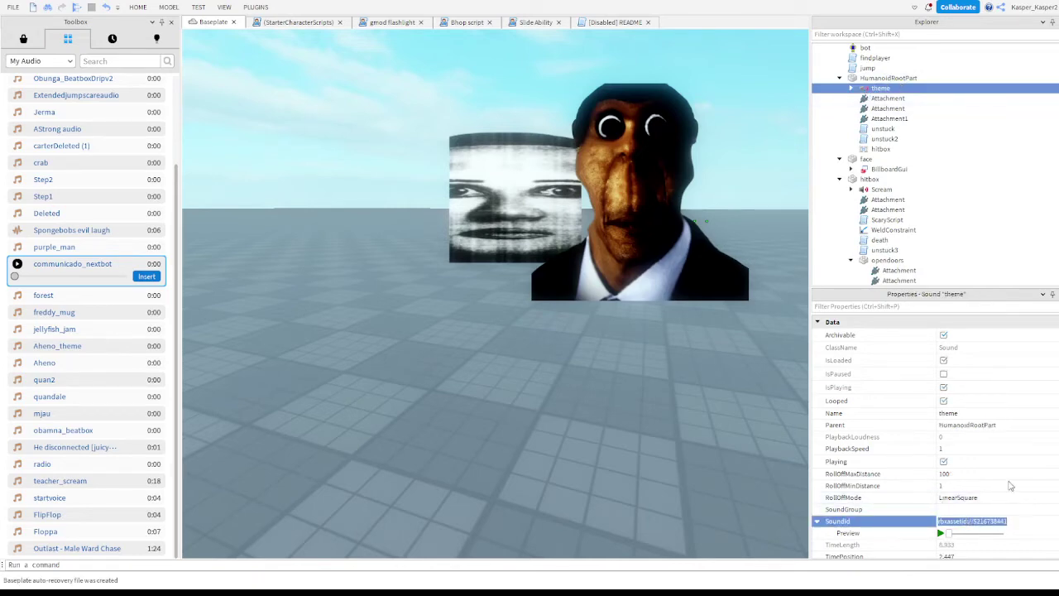
pyautogui.hotkey('ctrl', 'v')
pyautogui.press('Return')
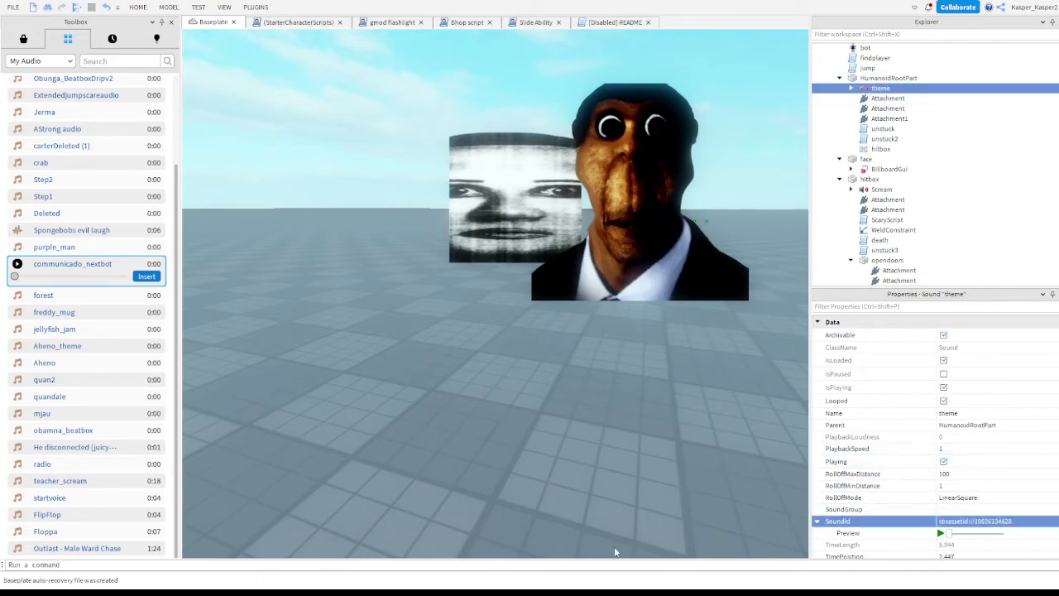
# - Start a play test and face the character towards the two nextbots beside the spawn area
pyautogui.click(601, 487)
pyautogui.press('s')
pyautogui.moveTo(600, 488); pyautogui.dragTo(603, 486, button='right')
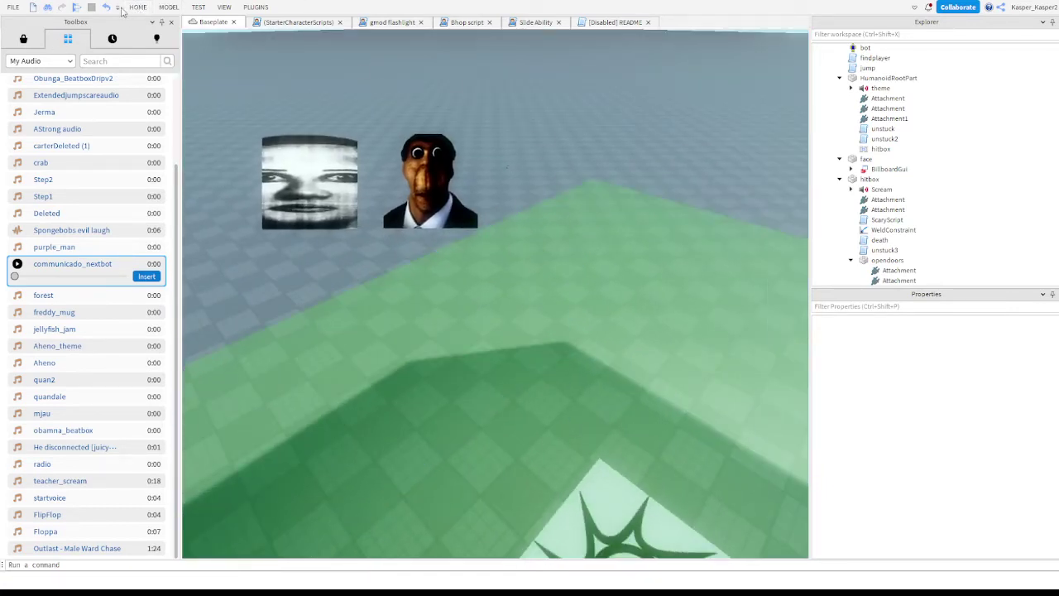
pyautogui.click(76, 7)
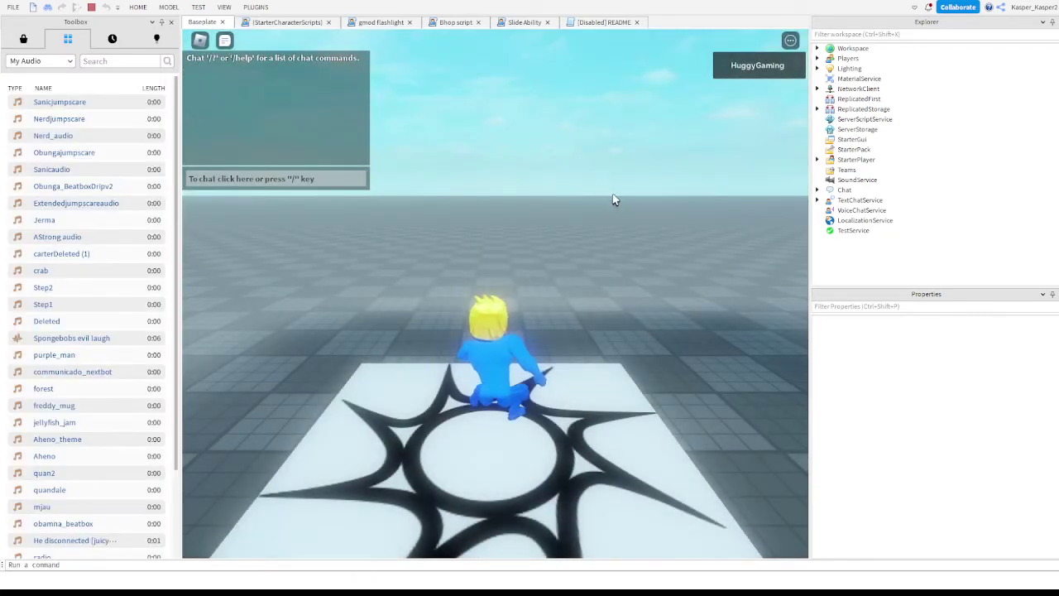
pyautogui.moveTo(613, 195); pyautogui.dragTo(615, 196, button='right')
pyautogui.press('w')
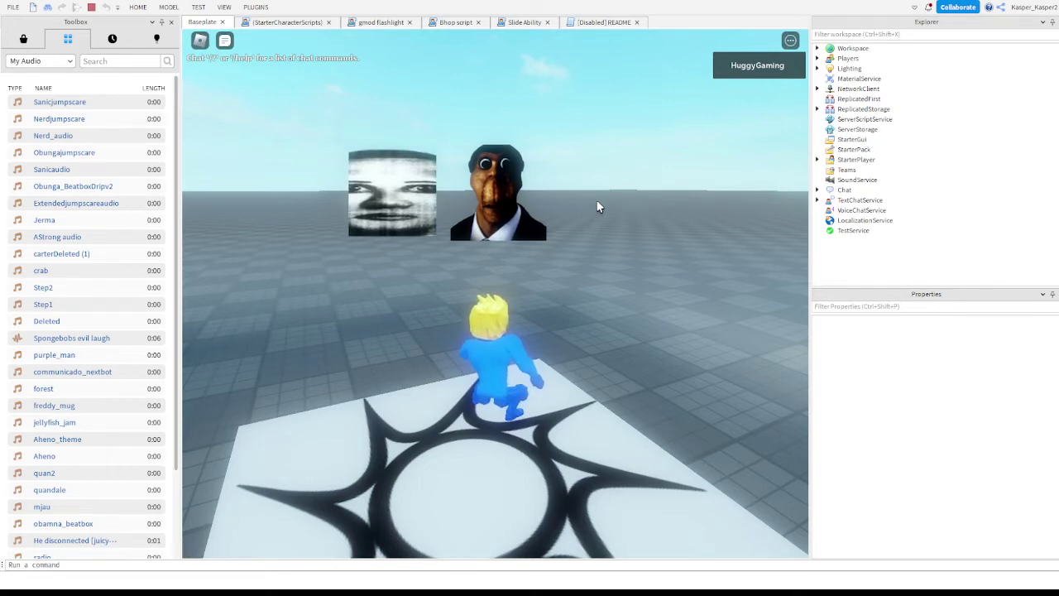
# - Run the character around the baseplate near the nextbots to test their chase, sounds and kill behaviour
pyautogui.moveTo(597, 201); pyautogui.dragTo(597, 205, button='right')
pyautogui.press('a')
pyautogui.press('s')
pyautogui.press('d')
pyautogui.press('w')
pyautogui.press('e')
pyautogui.press('s')
pyautogui.press('d')
pyautogui.press('w')
pyautogui.press('a')
pyautogui.press('s')
pyautogui.press('d')
pyautogui.press('w')
pyautogui.press('w')
pyautogui.press('s')
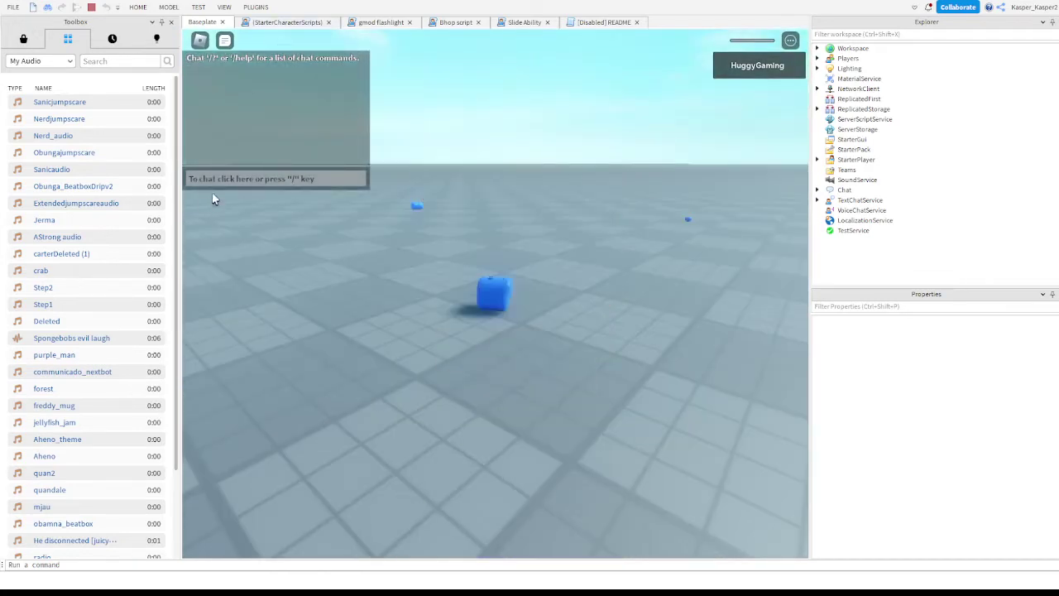
# - Send the chat message "uh" and turn the respawned character back towards the spawn pad
pyautogui.click(223, 179)
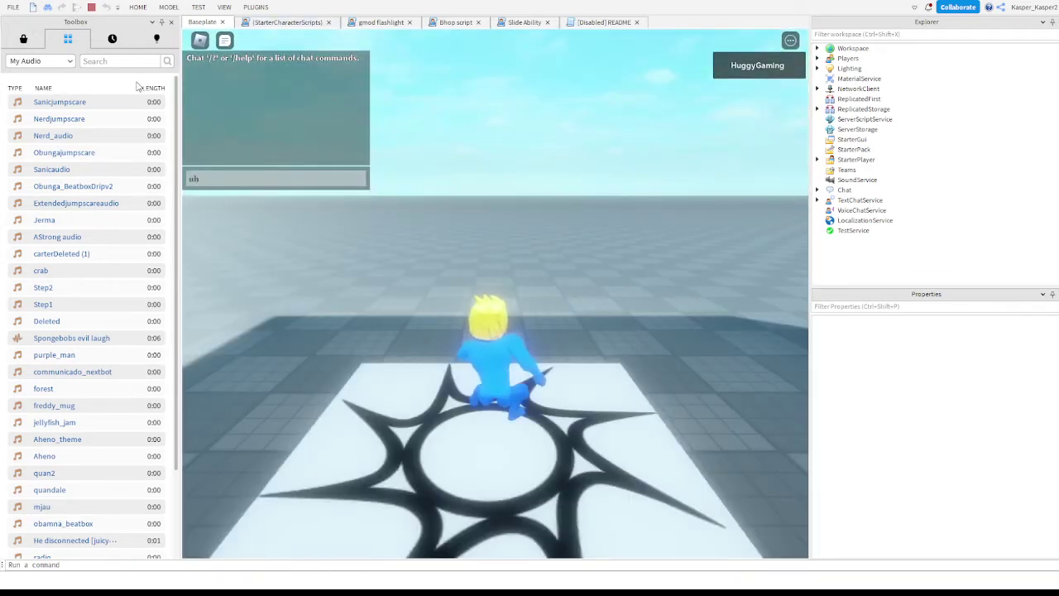
pyautogui.press('a')
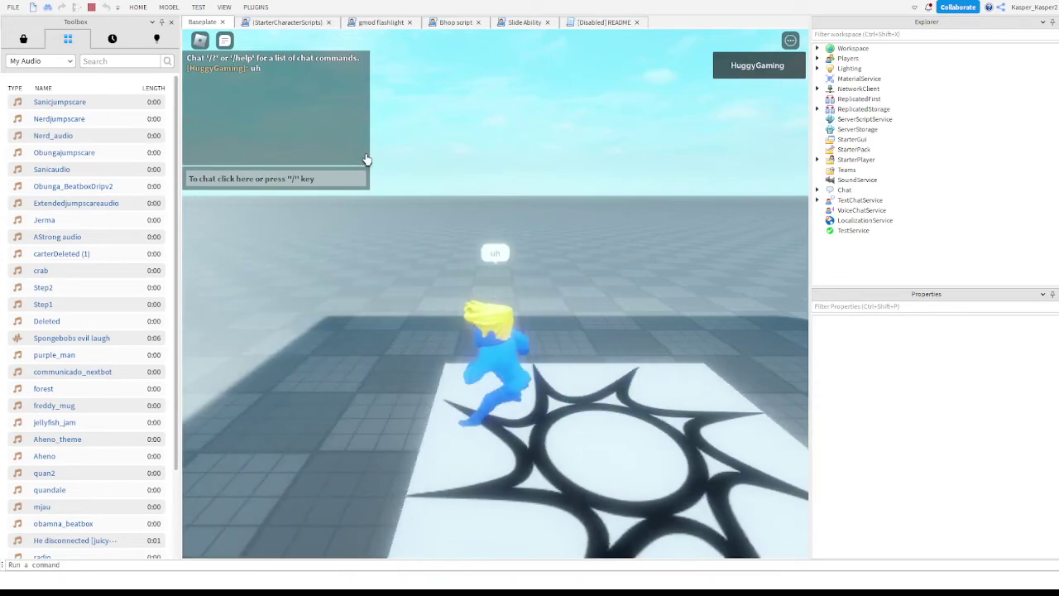
pyautogui.moveTo(464, 253); pyautogui.dragTo(463, 253, button='right')
pyautogui.press('w')
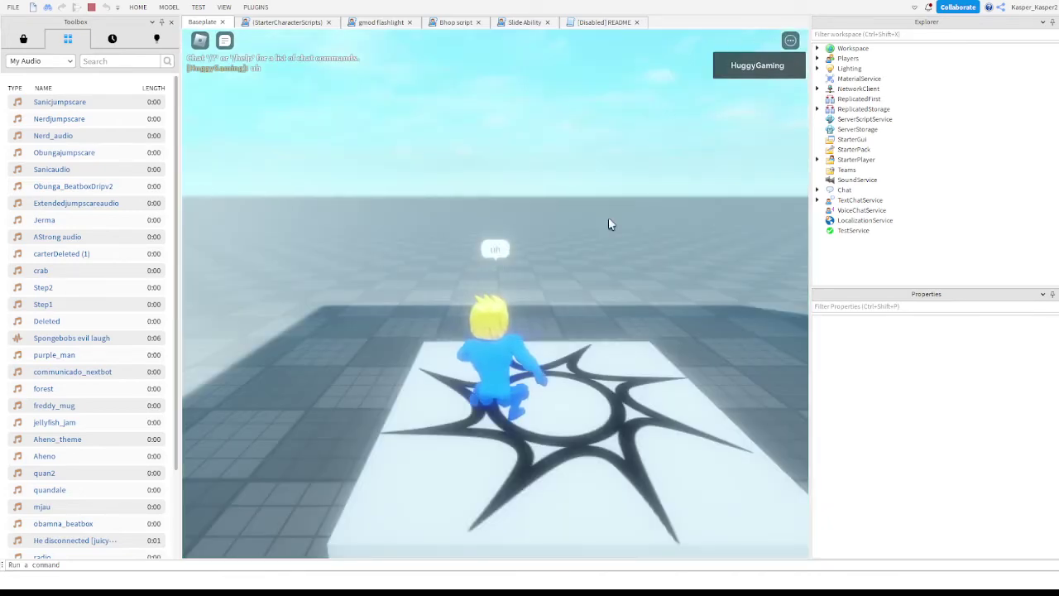
# - Lead both nextbots around the green spawn zone and past the two doors to check how they chase
pyautogui.press('w')
pyautogui.moveTo(716, 314); pyautogui.dragTo(693, 317, button='right')
pyautogui.press('space')
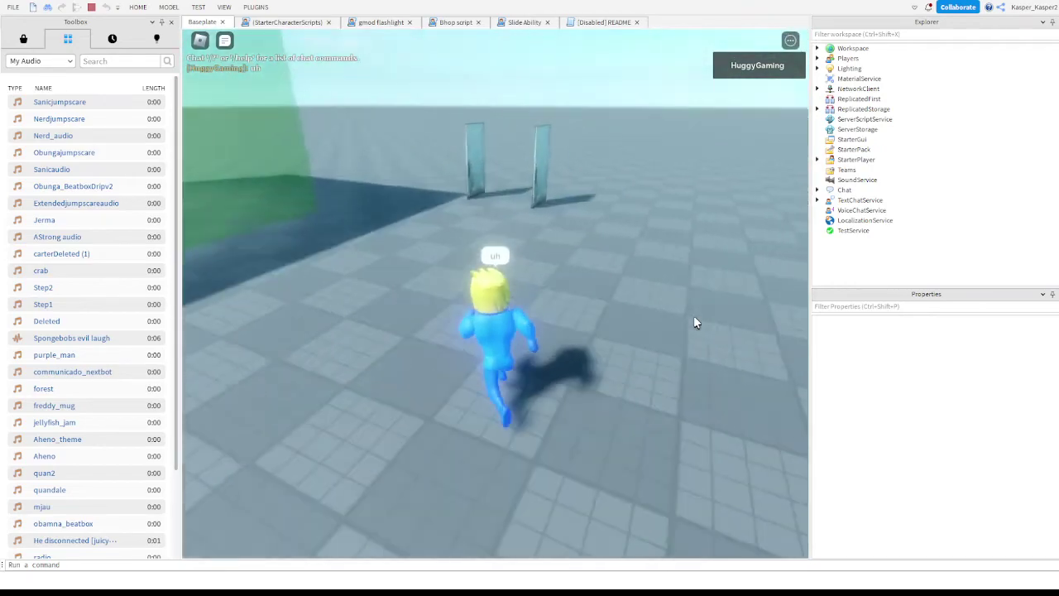
pyautogui.press('w')
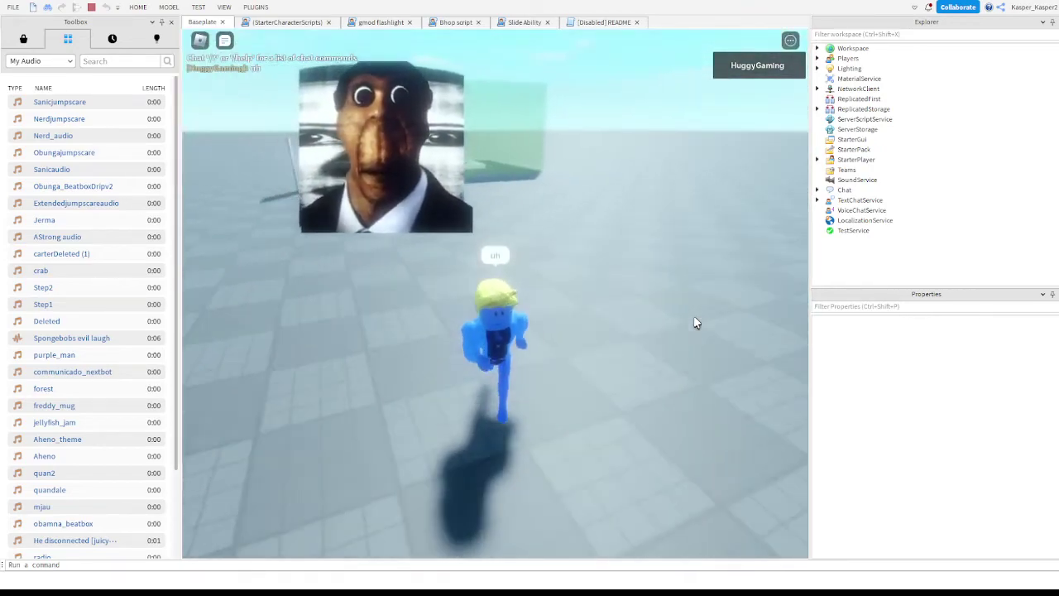
pyautogui.press('w')
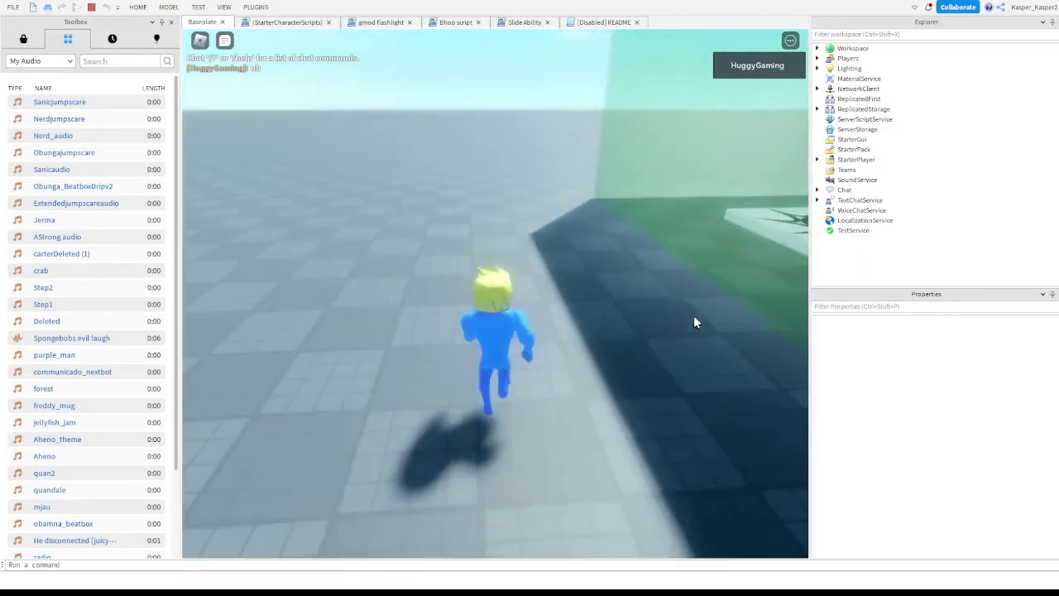
pyautogui.press('w')
pyautogui.moveTo(693, 317); pyautogui.dragTo(693, 317, button='right')
pyautogui.press('space')
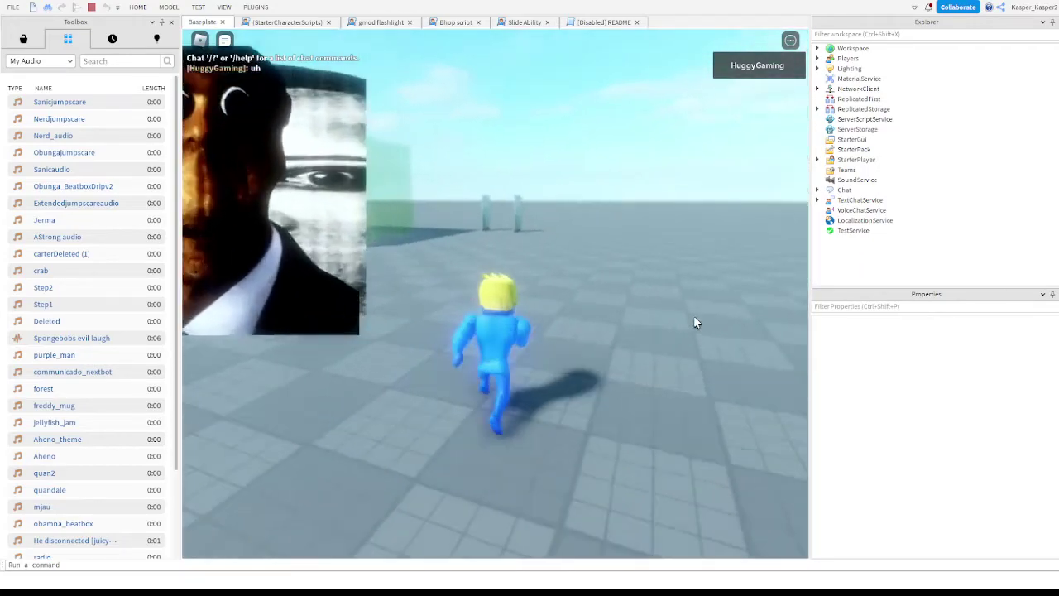
pyautogui.press('w')
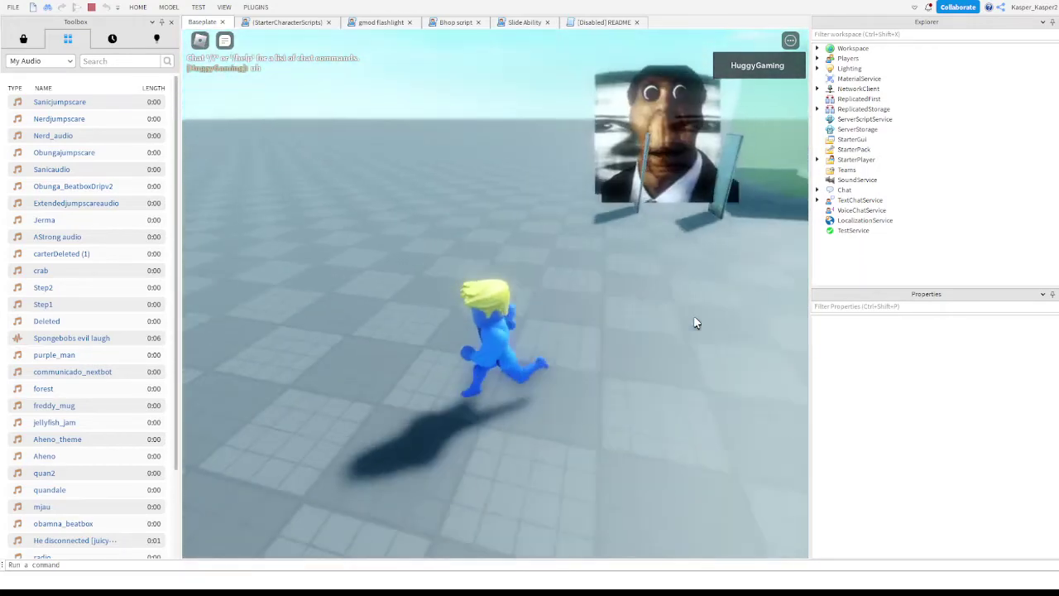
pyautogui.press('w')
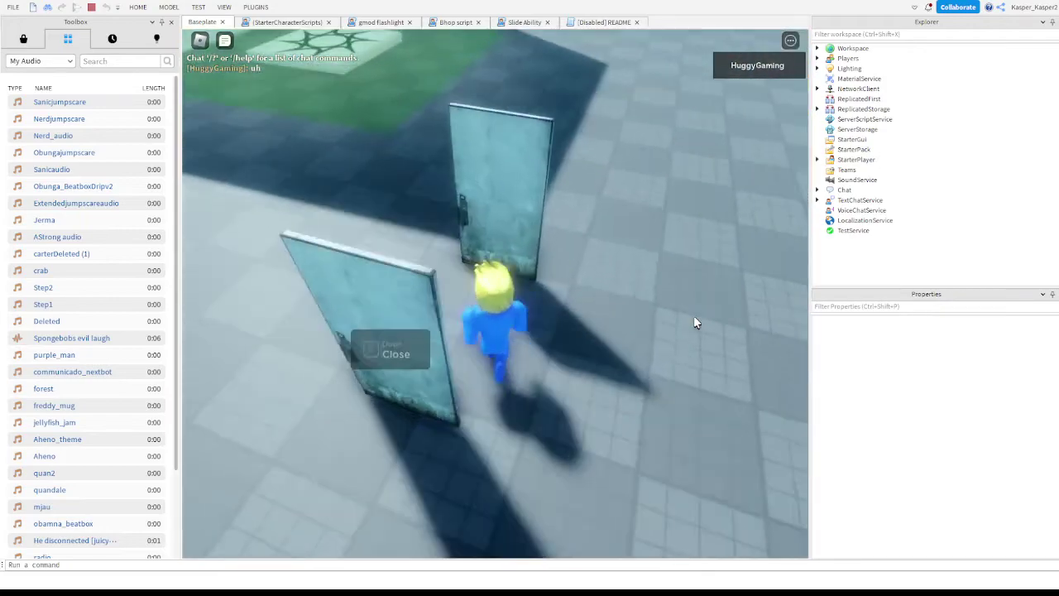
pyautogui.press('w')
pyautogui.moveTo(694, 317); pyautogui.dragTo(693, 317, button='right')
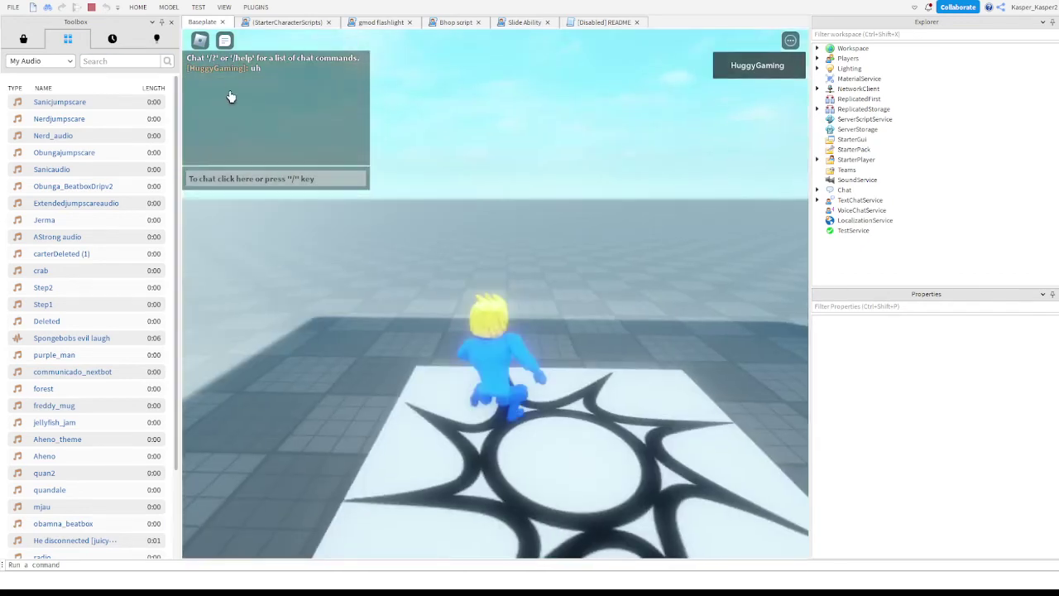
# - Move the respawned character once more around the spawn pad and end the play test
pyautogui.moveTo(484, 183); pyautogui.dragTo(509, 186, button='right')
pyautogui.press('space')
pyautogui.press('w')
pyautogui.press('s')
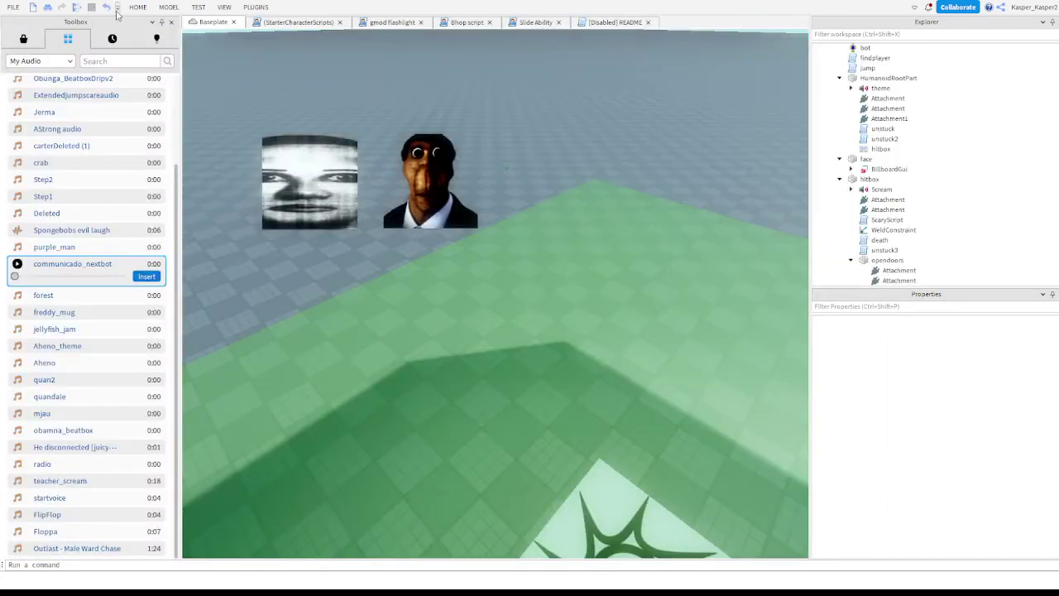
# - Write the viewer note "i will show you there" in the Toolbox model search
pyautogui.click(31, 46)
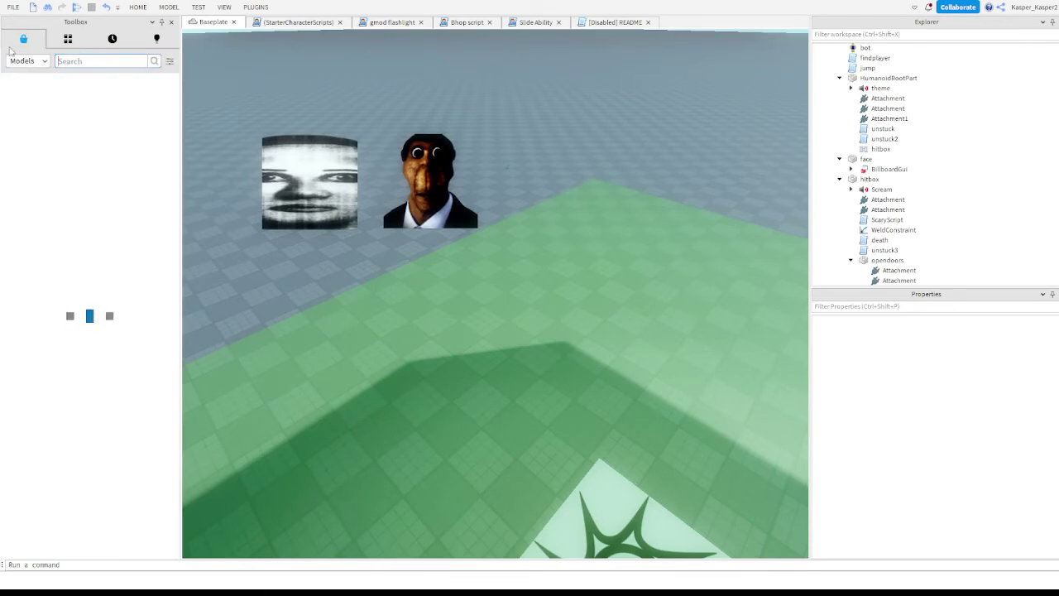
pyautogui.write('i will show you there')
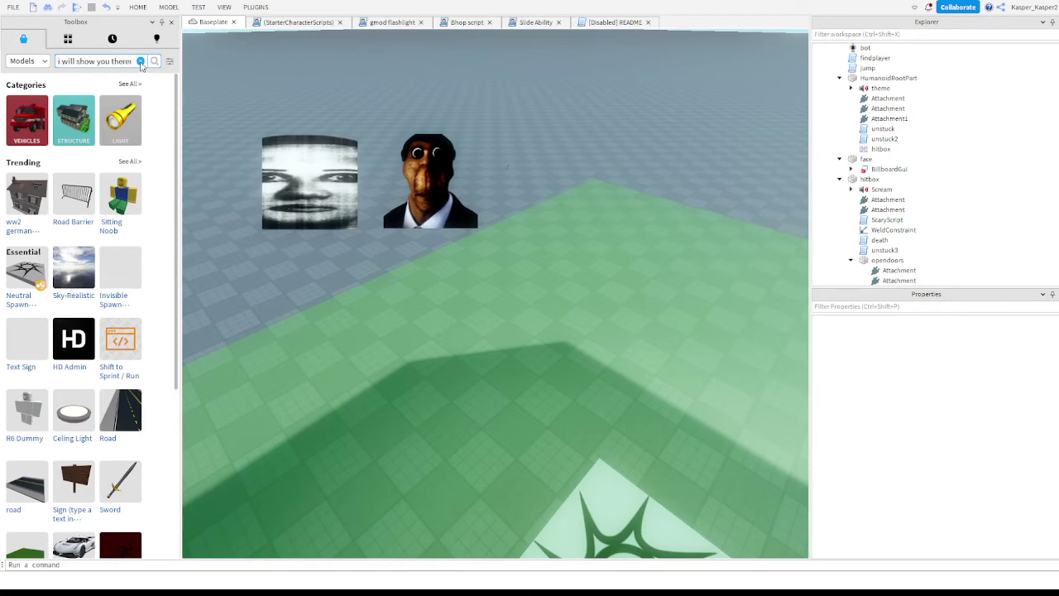
# - Insert a block part near the nextbots and stretch its height to about 9.9 studs
pyautogui.press('w')
pyautogui.moveTo(401, 148); pyautogui.dragTo(322, 168, button='right')
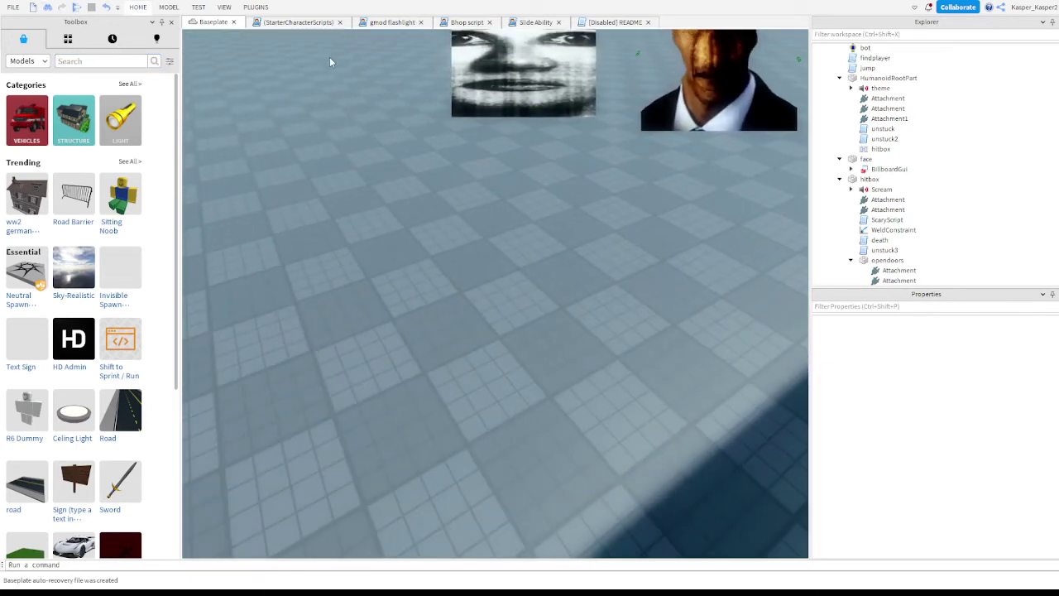
pyautogui.click(293, 30)
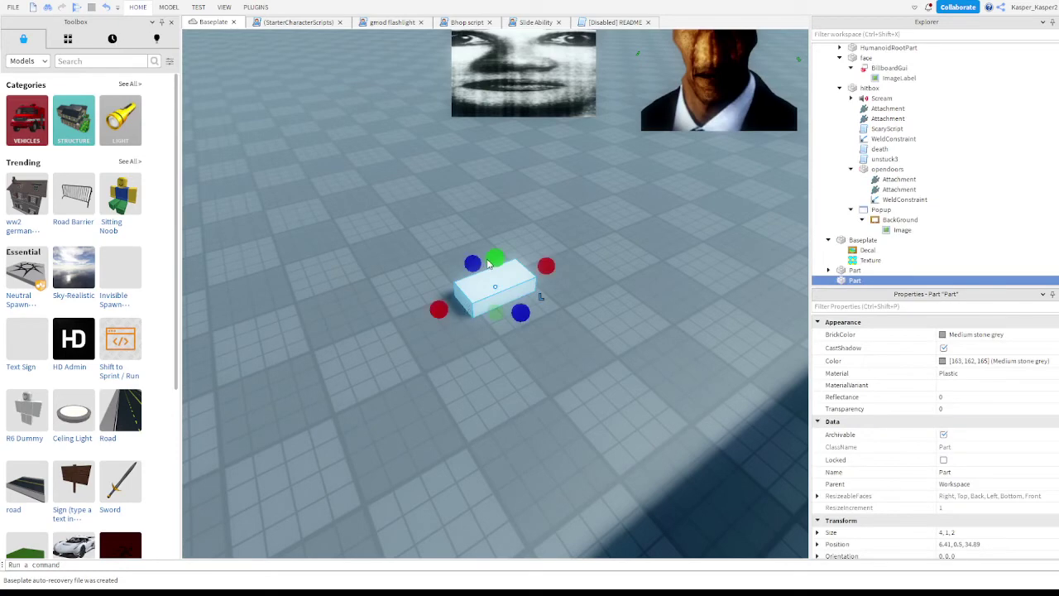
pyautogui.moveTo(493, 242); pyautogui.dragTo(495, 91)
pyautogui.scroll(-5, 495, 91)
# - Stretch the part into a wall about 50 studs long and 19 studs high along the green zone
pyautogui.click(138, 8)
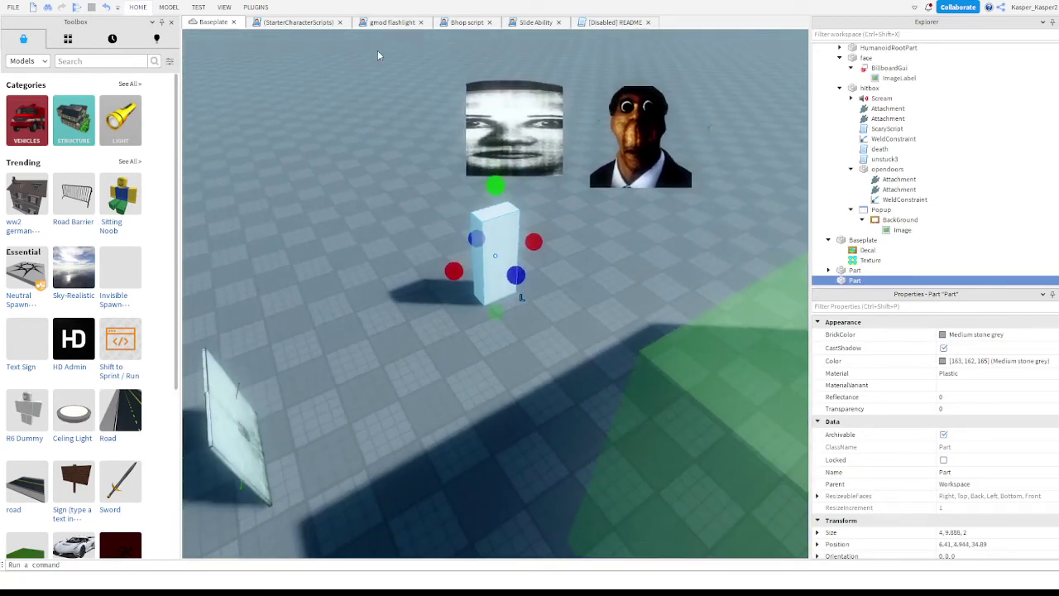
pyautogui.press('d')
pyautogui.moveTo(537, 242); pyautogui.dragTo(661, 198)
pyautogui.press('s')
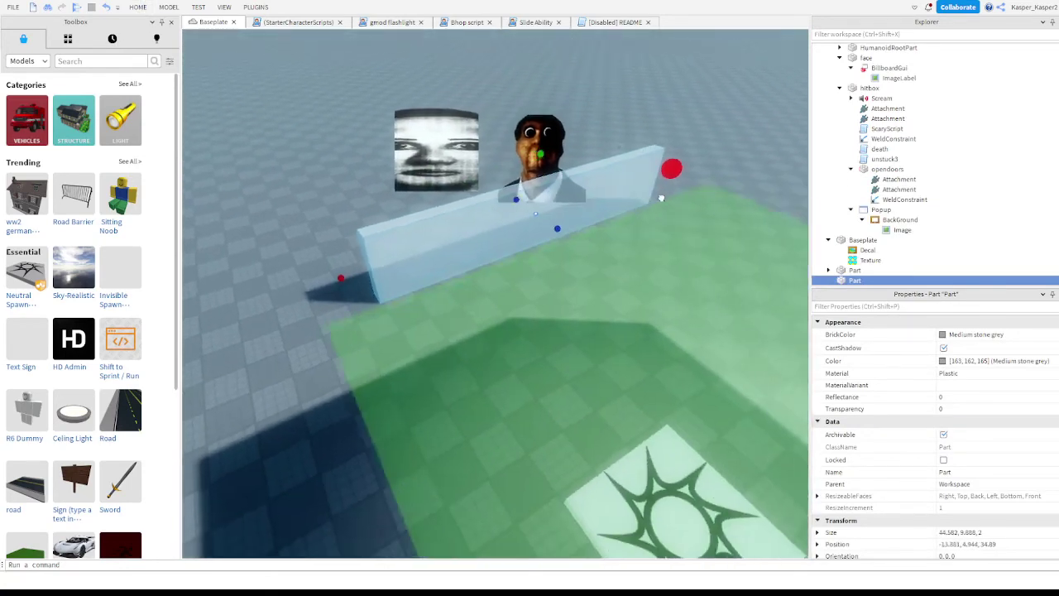
pyautogui.moveTo(521, 159); pyautogui.dragTo(538, 126)
pyautogui.moveTo(537, 74); pyautogui.dragTo(513, 106, button='right')
# - Duplicate the wall and rotate the copy 90 degrees so it stands perpendicular to the first
pyautogui.hotkey('ctrl', 'd')
pyautogui.hotkey('ctrl', 'r')
pyautogui.press('a')
pyautogui.moveTo(475, 210); pyautogui.dragTo(535, 224)
pyautogui.press('s')
pyautogui.moveTo(537, 364); pyautogui.dragTo(568, 389)
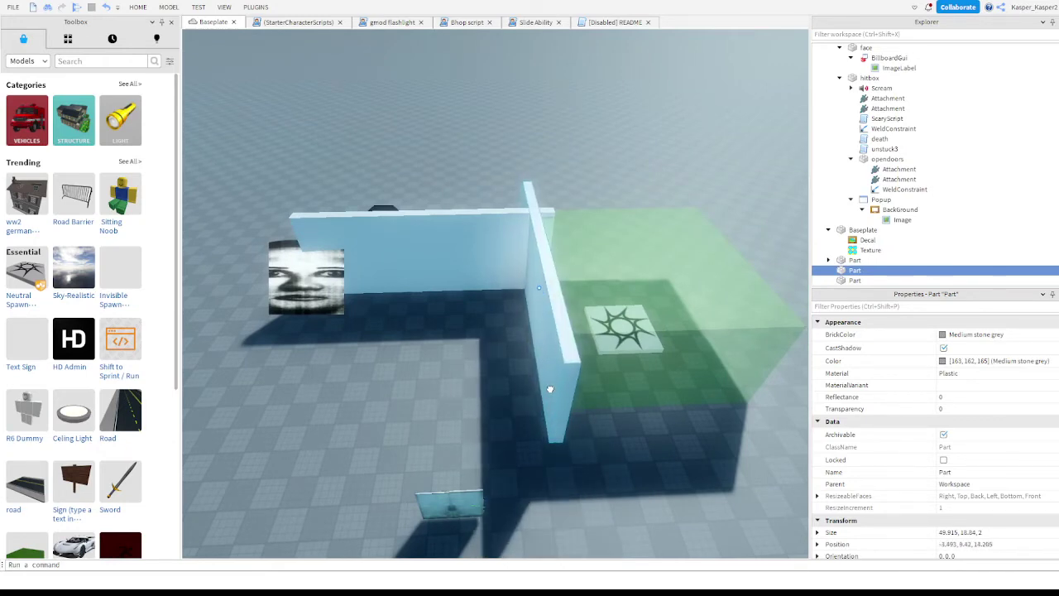
# - Move the perpendicular wall against one side edge of the green spawn zone
pyautogui.moveTo(433, 214); pyautogui.dragTo(478, 196)
pyautogui.moveTo(477, 196); pyautogui.dragTo(477, 196, button='right')
pyautogui.press('w')
pyautogui.moveTo(478, 196); pyautogui.dragTo(448, 240)
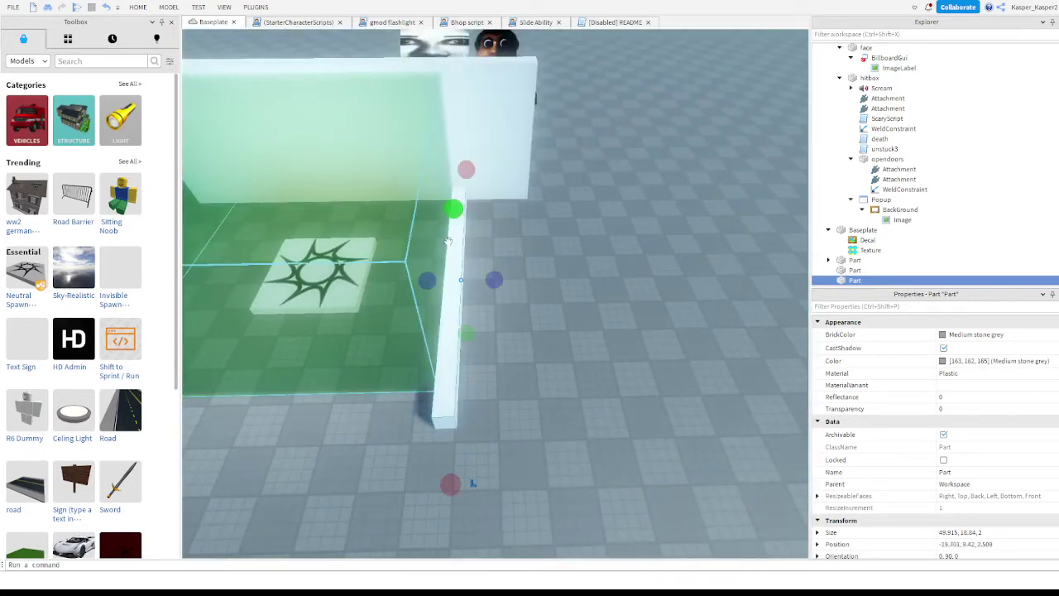
pyautogui.press('s')
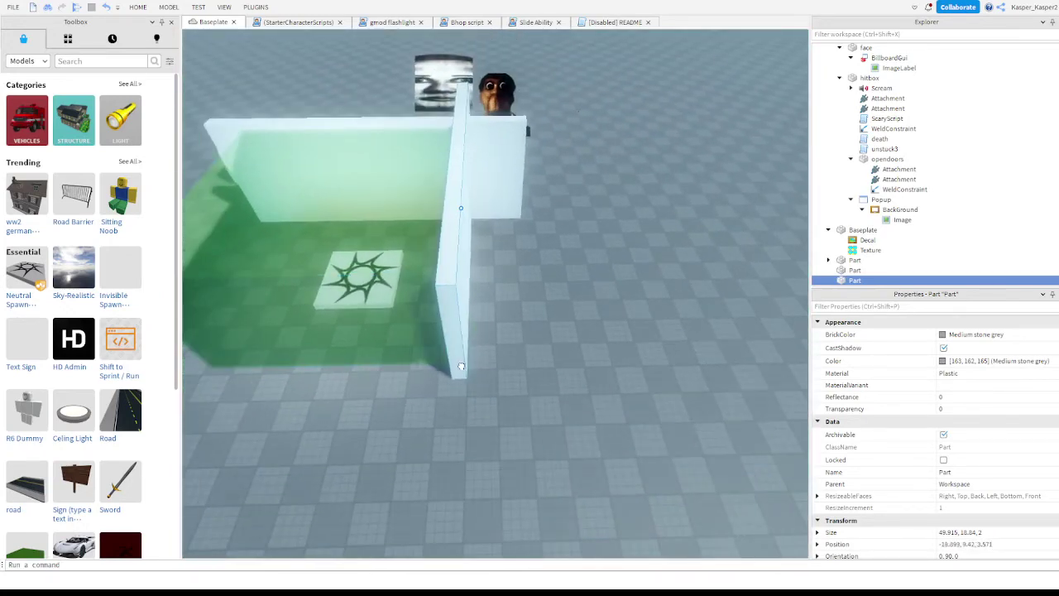
# - Copy the side wall to the opposite edge of the green zone and add two walls extending outward from both sides
pyautogui.moveTo(453, 336); pyautogui.dragTo(402, 381)
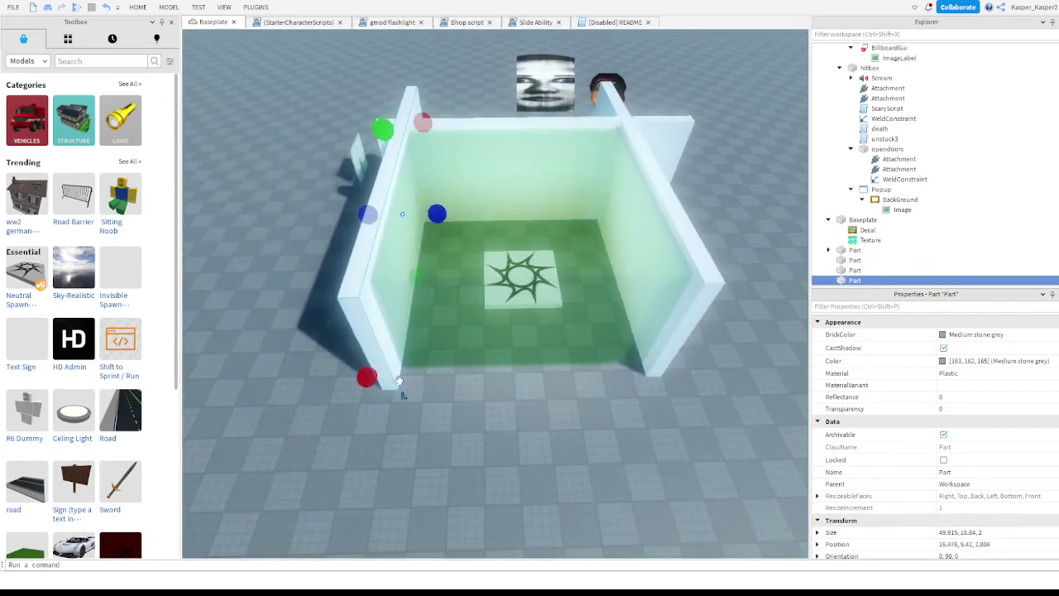
pyautogui.press('s')
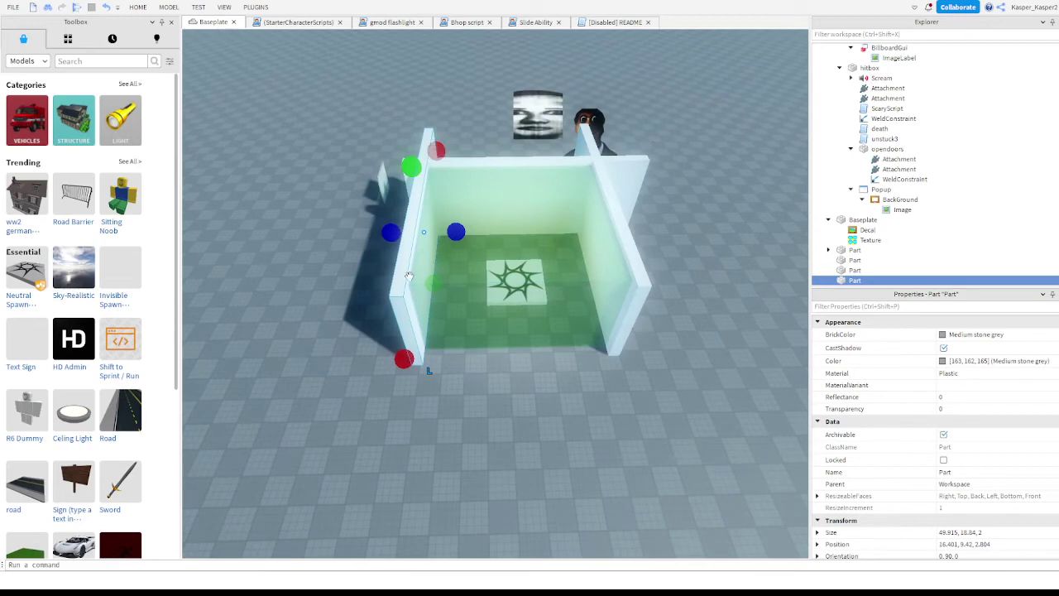
pyautogui.moveTo(406, 283); pyautogui.dragTo(696, 239)
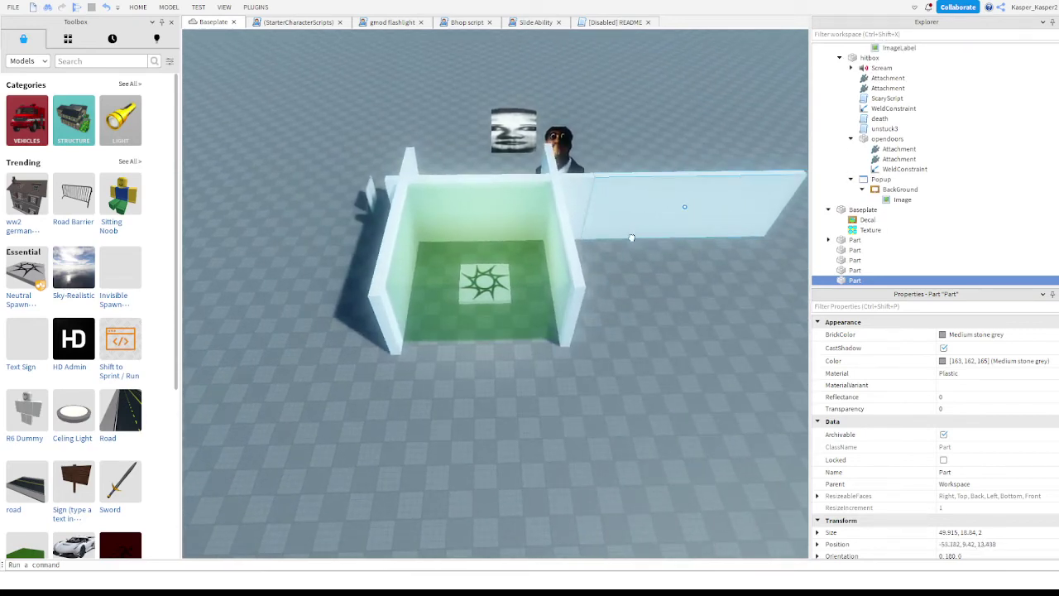
pyautogui.moveTo(625, 228); pyautogui.dragTo(247, 241)
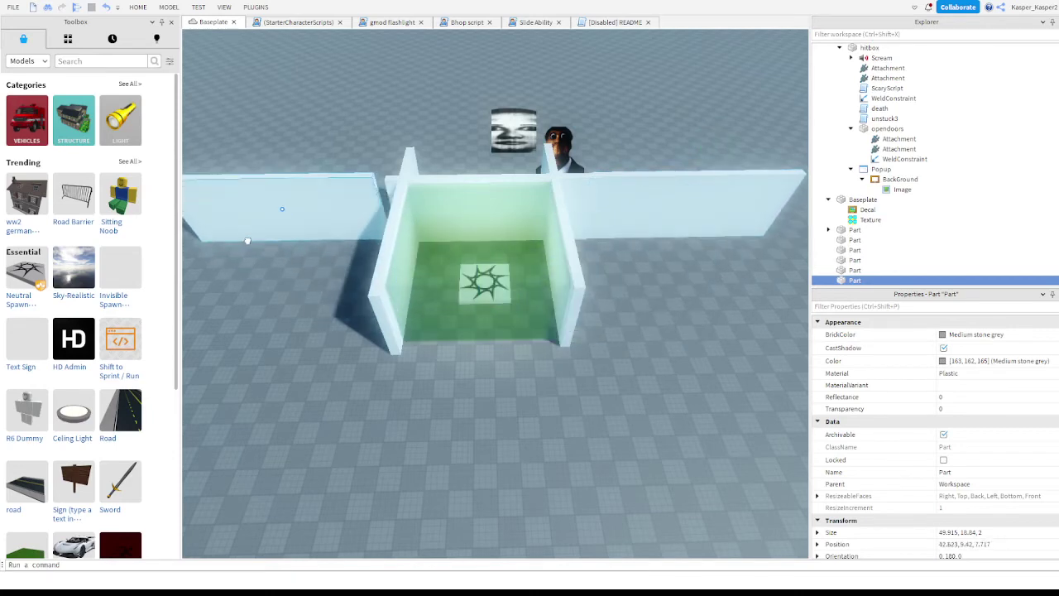
# - Select all six Part objects in the Workspace and anchor them
pyautogui.press('a')
pyautogui.click(473, 462)
pyautogui.press('w')
pyautogui.moveTo(488, 465); pyautogui.dragTo(488, 465, button='right')
pyautogui.scroll(-10, 487, 248)
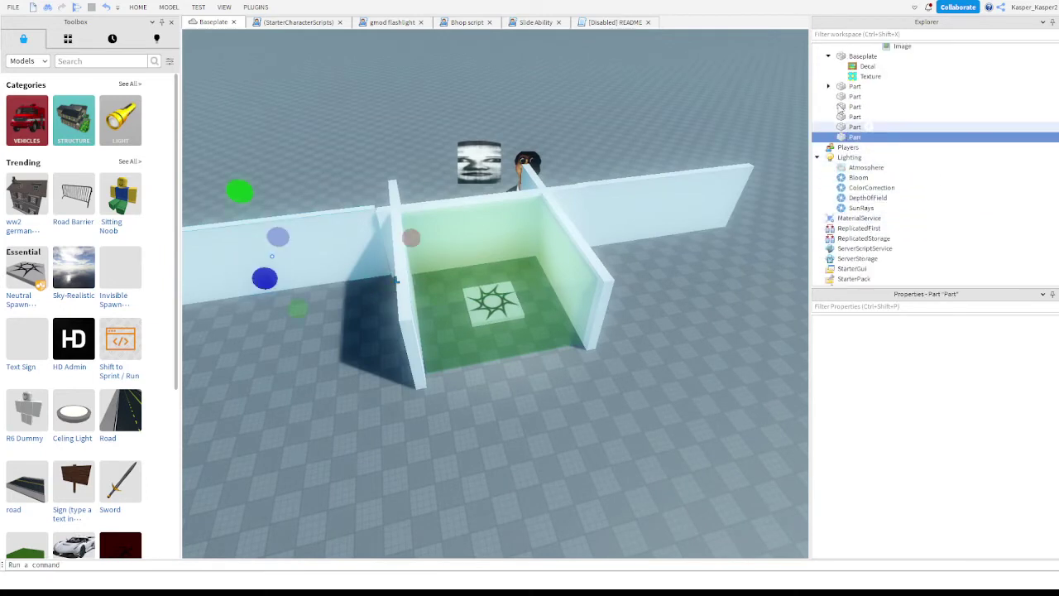
pyautogui.keyDown('shift'); pyautogui.click(856, 87); pyautogui.keyUp('shift')
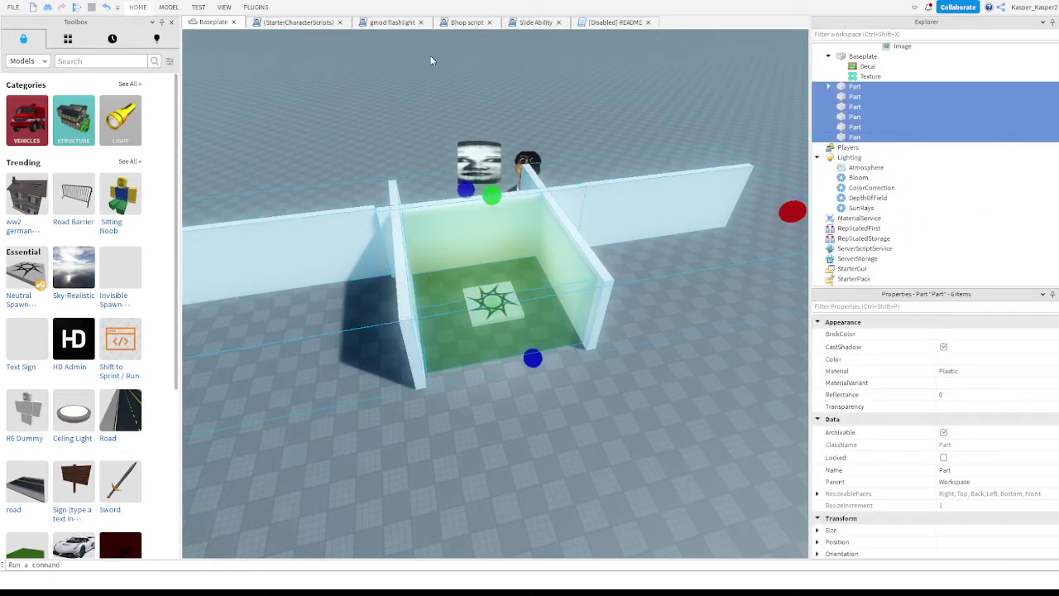
pyautogui.click(468, 55)
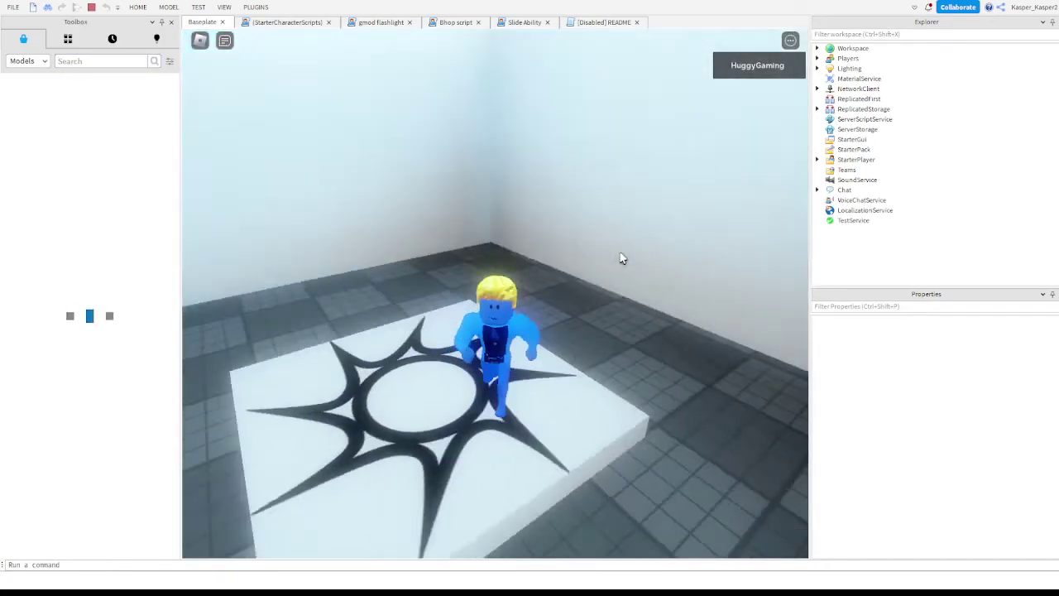
# - Walk the character around the spawn platform inside the walled green zone to test its surroundings
pyautogui.press('w')
pyautogui.moveTo(622, 258); pyautogui.dragTo(622, 258, button='right')
pyautogui.press('d')
pyautogui.scroll(-5, 622, 258)
pyautogui.press('w')
pyautogui.press('w')
pyautogui.press('w')
pyautogui.press('w')
pyautogui.press('w')
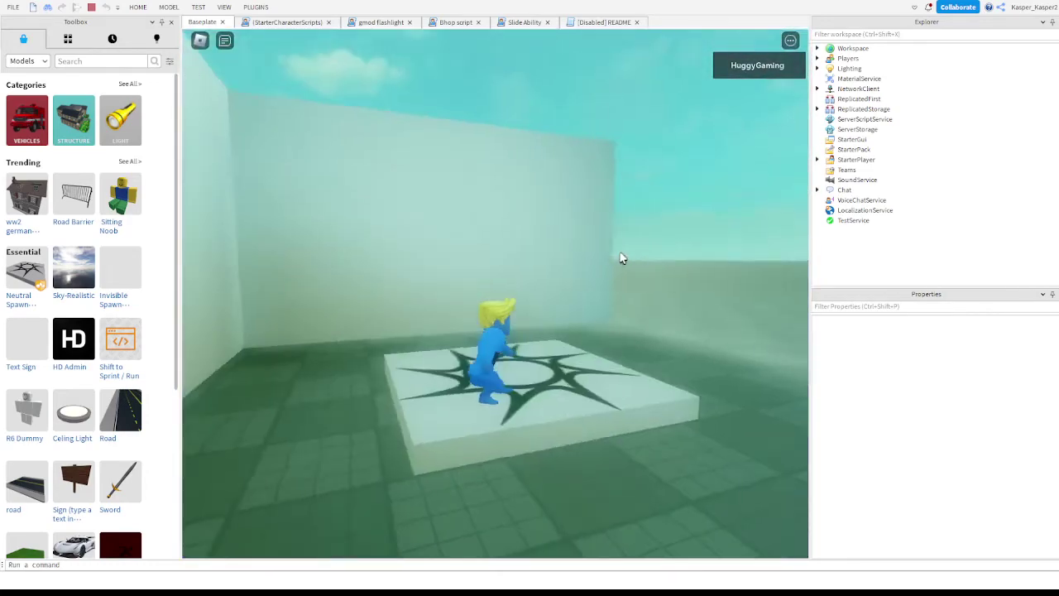
# - Watch for a nextbot at the walls beside the spawn platform, and run the character out of the green zone
pyautogui.scroll(-6, 620, 252)
pyautogui.moveTo(619, 252); pyautogui.dragTo(619, 252, button='right')
pyautogui.scroll(3, 620, 252)
pyautogui.scroll(6, 629, 244)
pyautogui.scroll(-6, 495, 293)
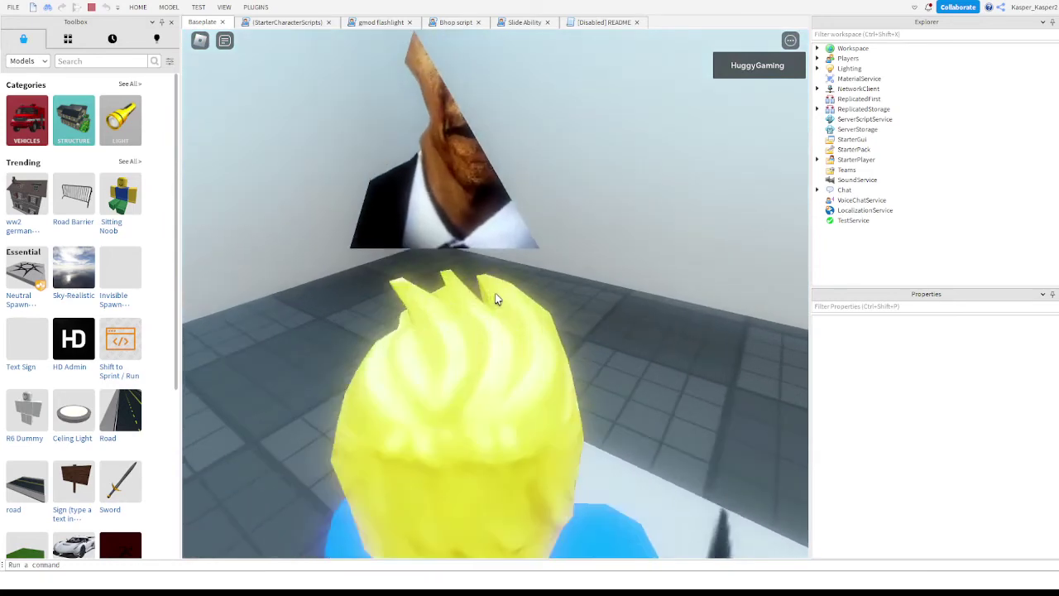
pyautogui.press('s')
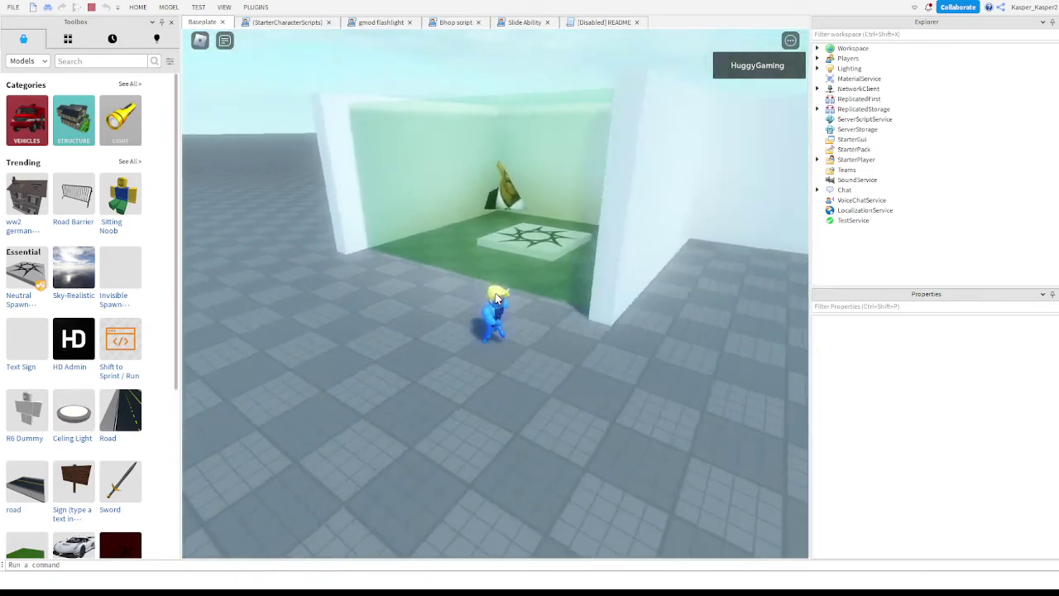
# - Return the character to the walled zone and check the area around the spawn platform for nextbots
pyautogui.press('w')
pyautogui.moveTo(496, 299); pyautogui.dragTo(555, 297, button='right')
pyautogui.scroll(-4, 497, 298)
pyautogui.press('a')
pyautogui.press('w')
pyautogui.scroll(8, 495, 300)
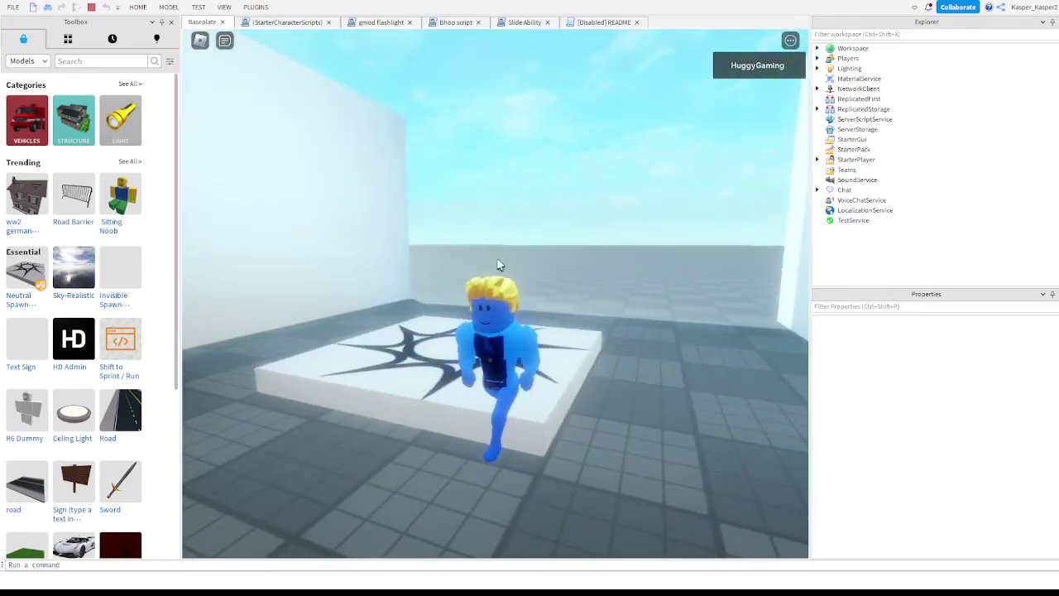
pyautogui.scroll(5, 498, 297)
pyautogui.scroll(-5, 498, 301)
pyautogui.scroll(3, 506, 302)
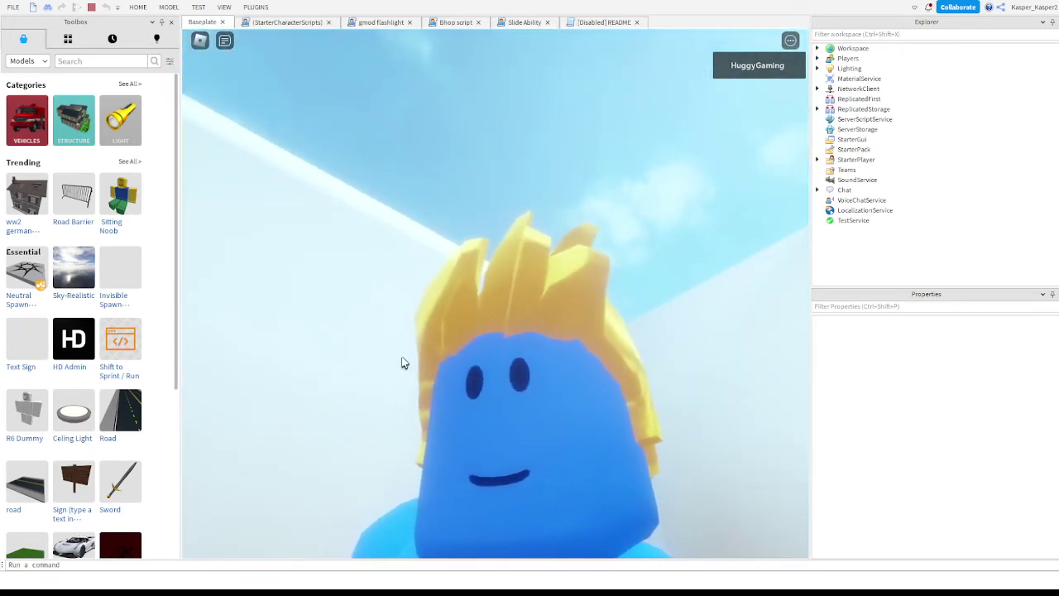
# - Run the character out of the green zone onto the open baseplate to test the nextbots' chase and jumpscare
pyautogui.press('w')
pyautogui.scroll(-4, 555, 297)
pyautogui.press('s')
pyautogui.scroll(6, 532, 262)
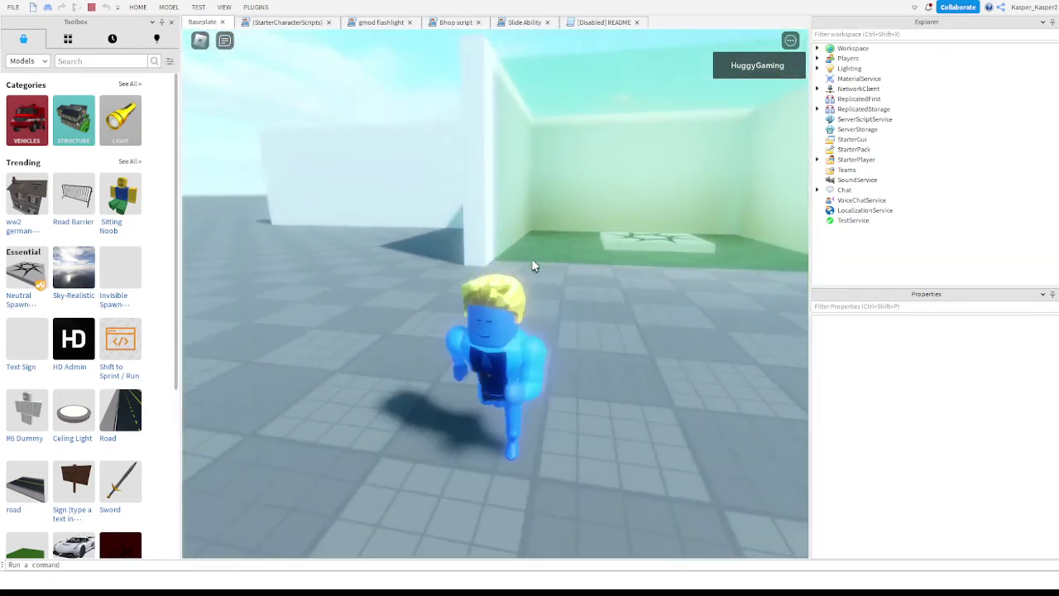
pyautogui.press('w')
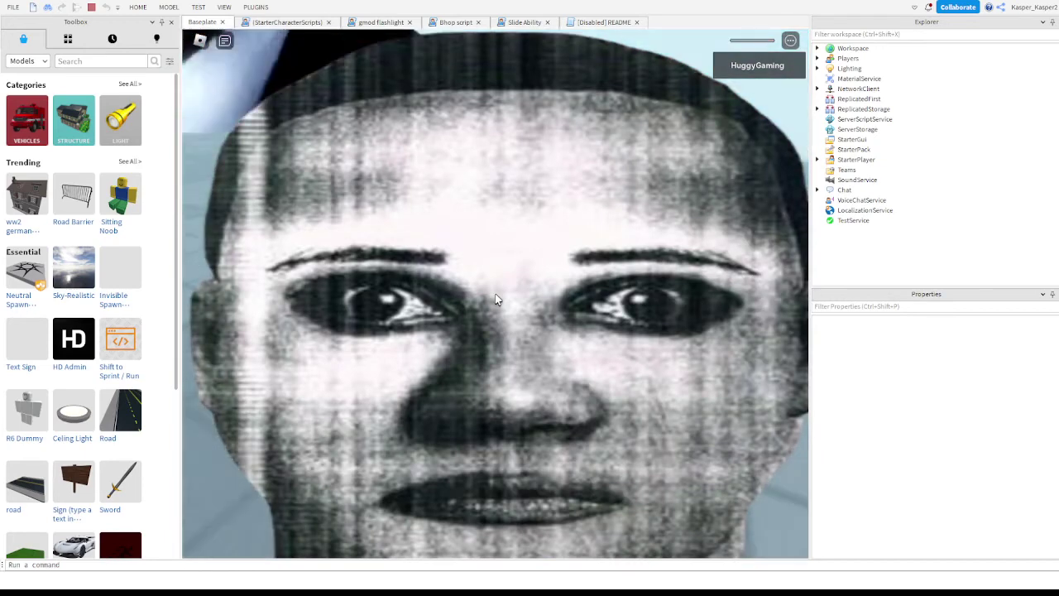
# - Examine from the spawn platform how both nextbots behave at the entrance of the green zone
pyautogui.scroll(-4, 495, 293)
pyautogui.moveTo(489, 434); pyautogui.dragTo(489, 435, button='right')
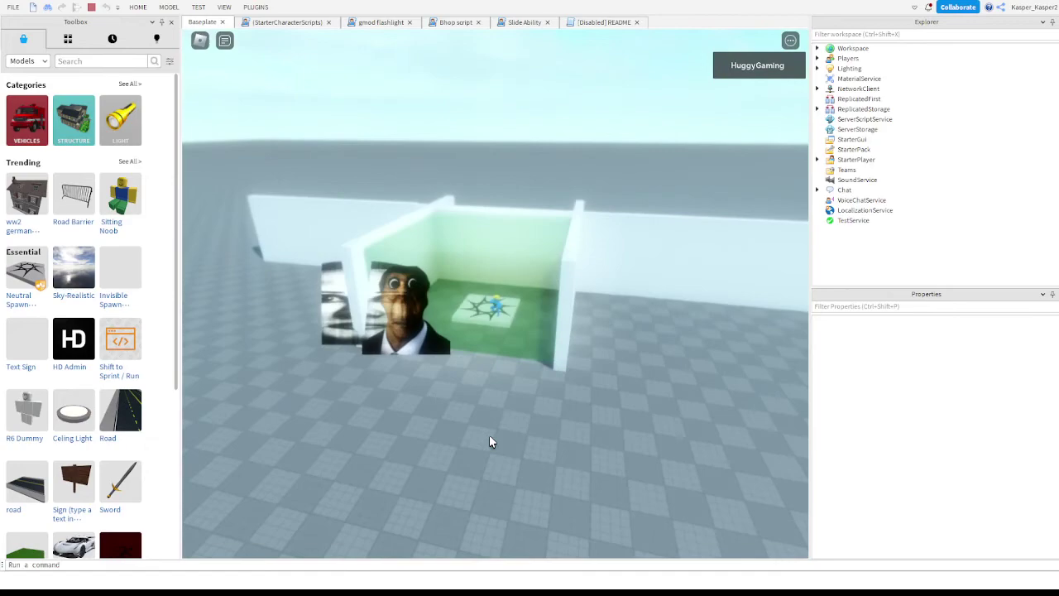
pyautogui.scroll(5, 489, 436)
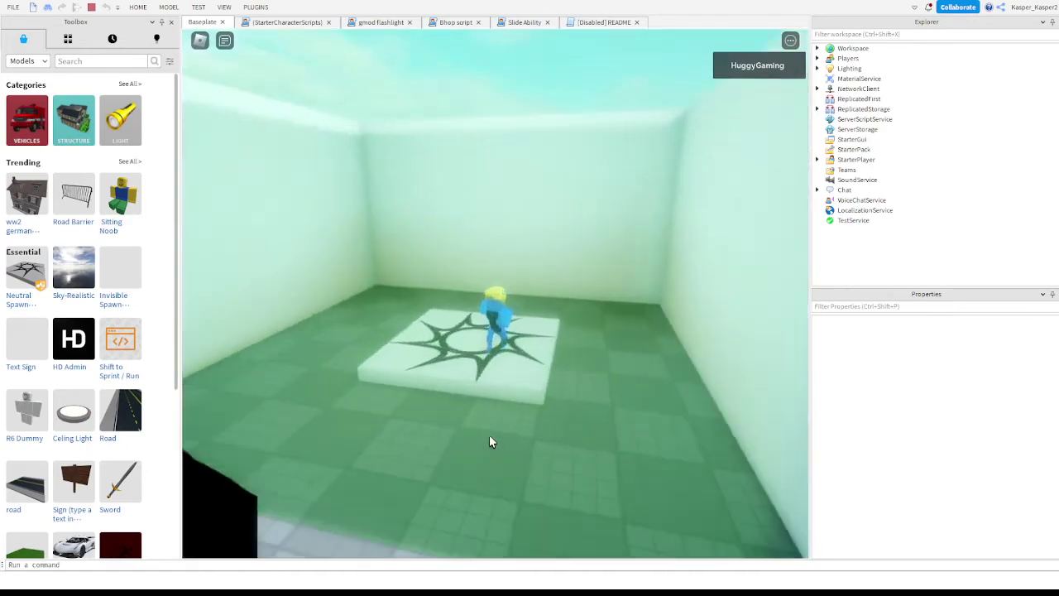
# - Run the character far across the open baseplate to test the nextbots' pursuit, and stop the playtest
pyautogui.press('s')
pyautogui.moveTo(489, 436); pyautogui.dragTo(489, 436, button='right')
pyautogui.press('d')
pyautogui.press('space')
pyautogui.press('w')
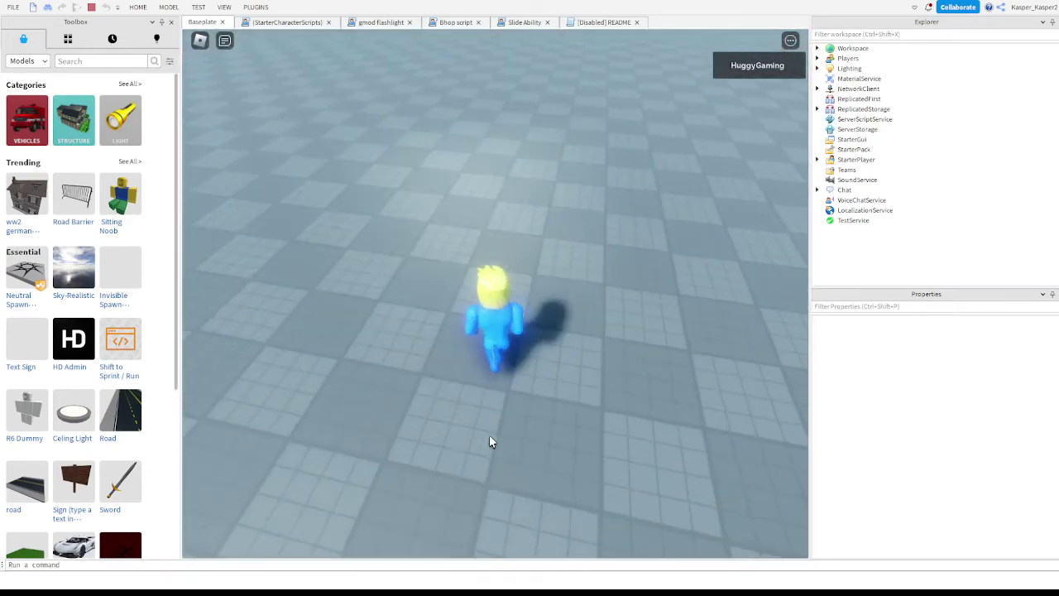
pyautogui.press('w')
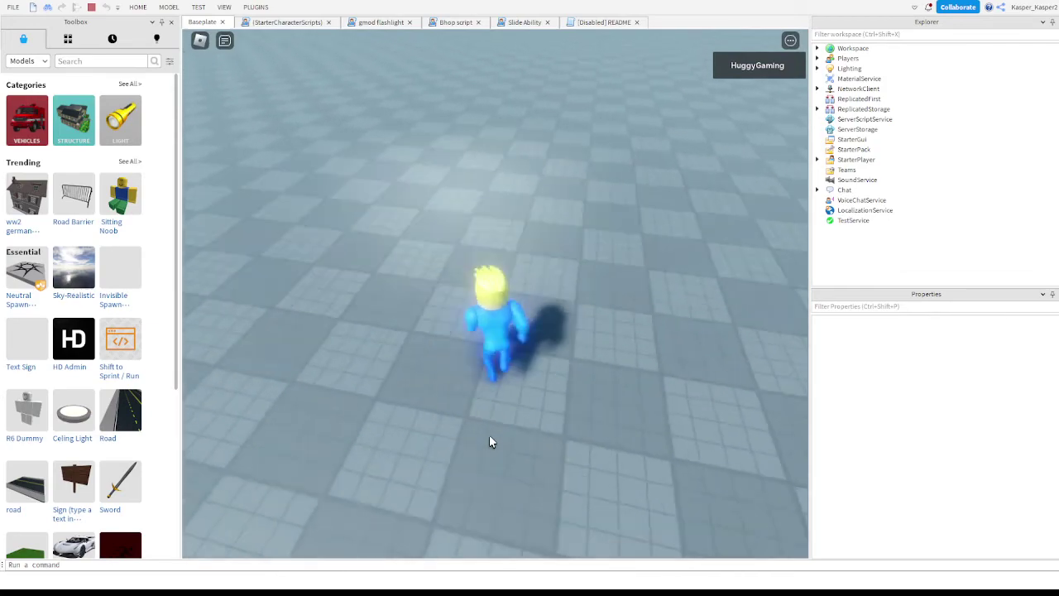
pyautogui.moveTo(489, 436); pyautogui.dragTo(489, 436, button='right')
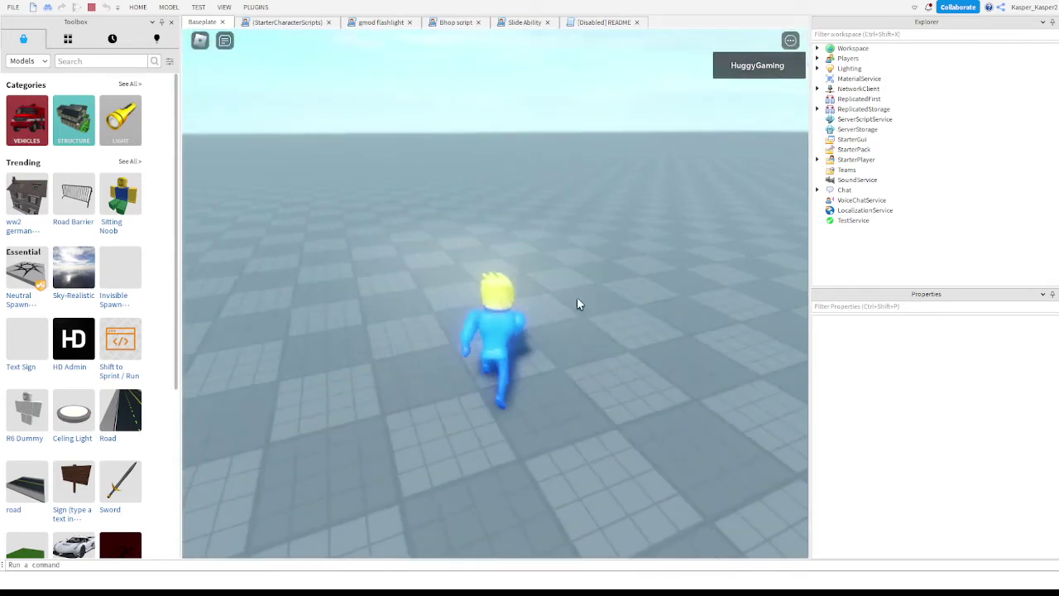
pyautogui.press('c')
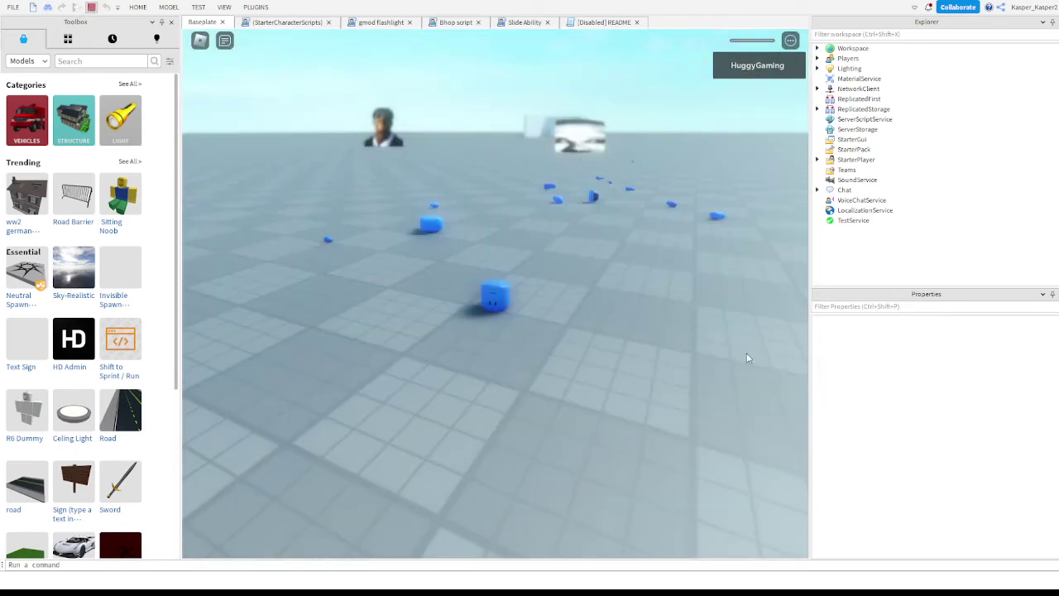
pyautogui.hotkey('shift', 'F5')
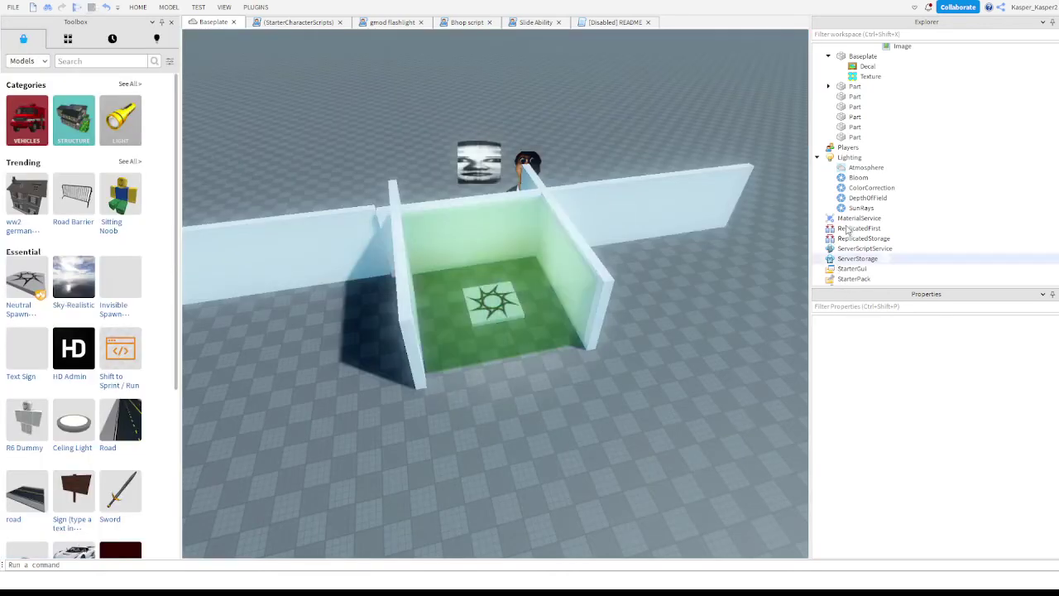
# - Move the nextbot with the suited figure away from the black-and-white face nextbot behind the walls
pyautogui.moveTo(685, 231); pyautogui.dragTo(452, 228, button='right')
pyautogui.scroll(5, 452, 228)
pyautogui.moveTo(379, 304); pyautogui.dragTo(341, 283, button='right')
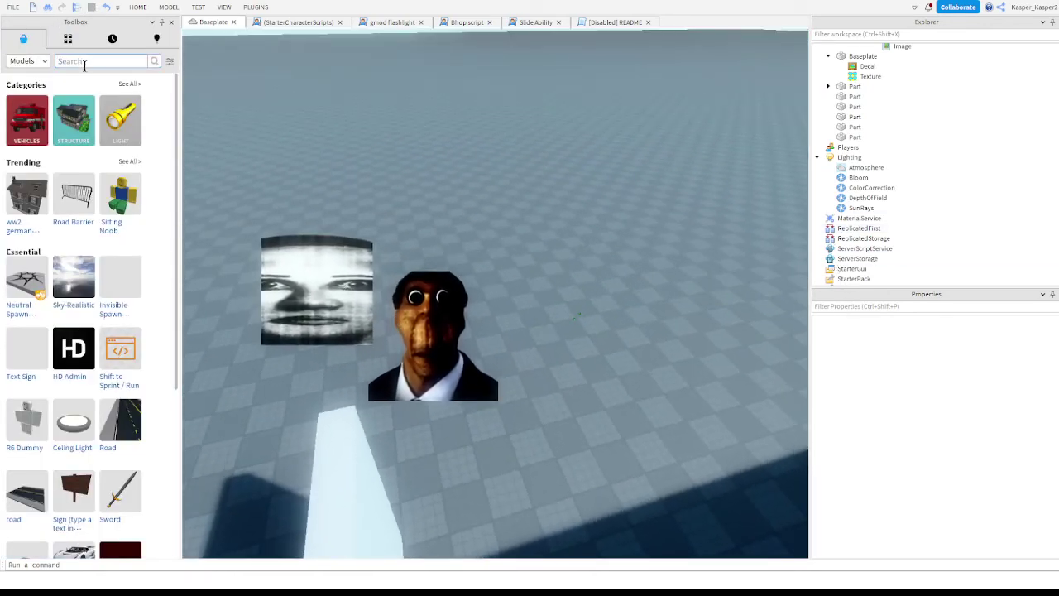
pyautogui.moveTo(420, 202); pyautogui.dragTo(513, 241, button='right')
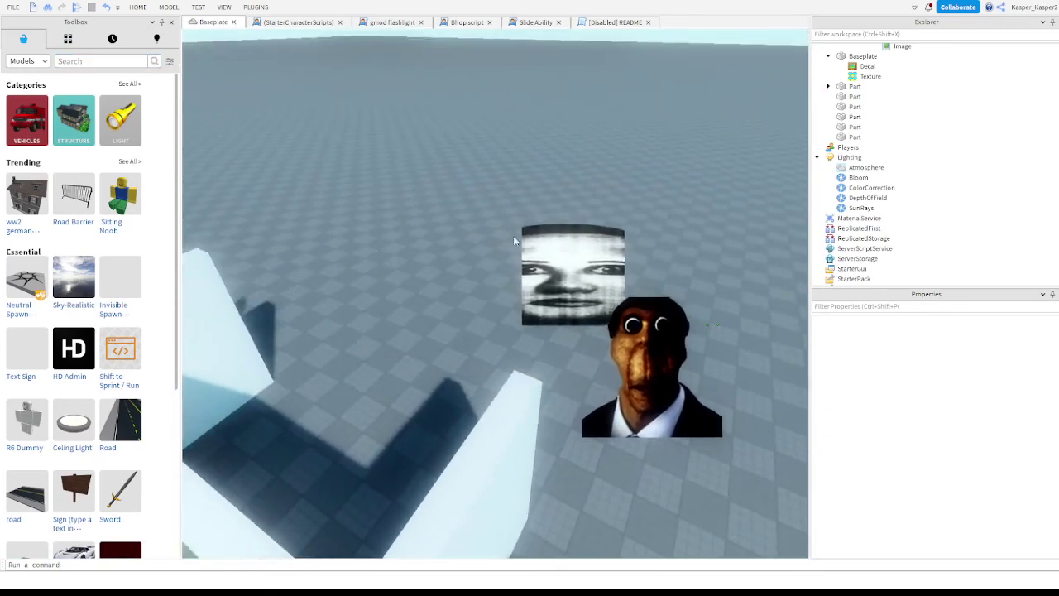
pyautogui.moveTo(507, 348); pyautogui.dragTo(399, 360, button='right')
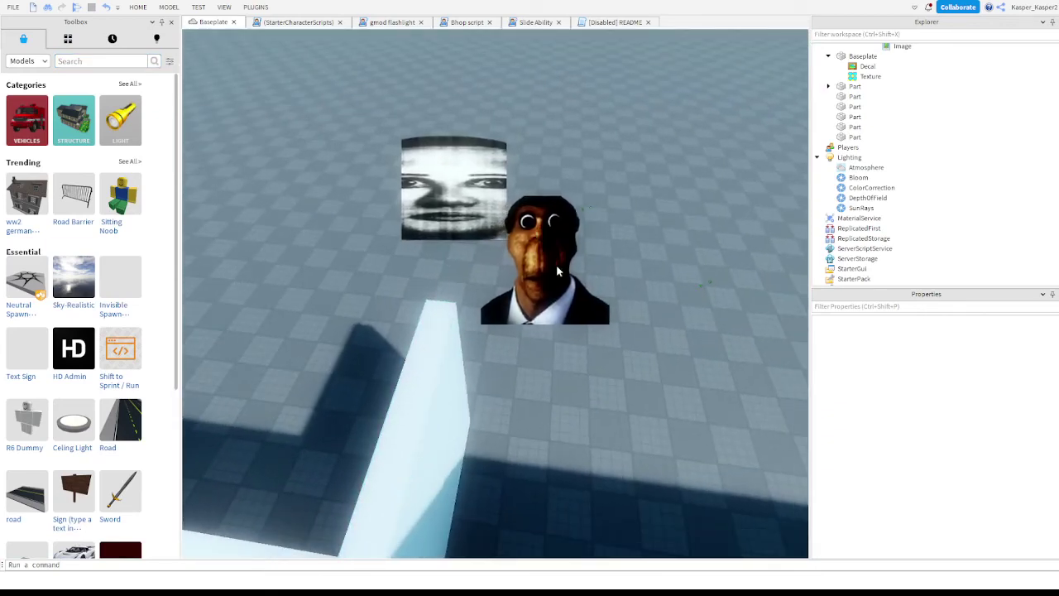
pyautogui.moveTo(555, 250); pyautogui.dragTo(631, 253)
# - Swap the two nextbot models' names by renaming selene as obunga and the original obunga as selene
pyautogui.scroll(3, 887, 135)
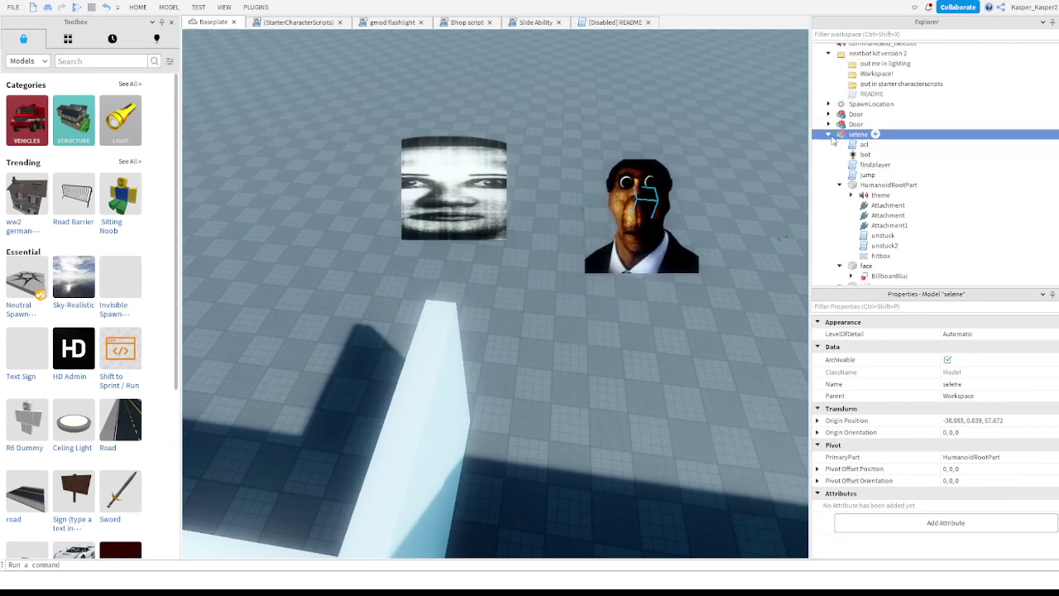
pyautogui.click(829, 135)
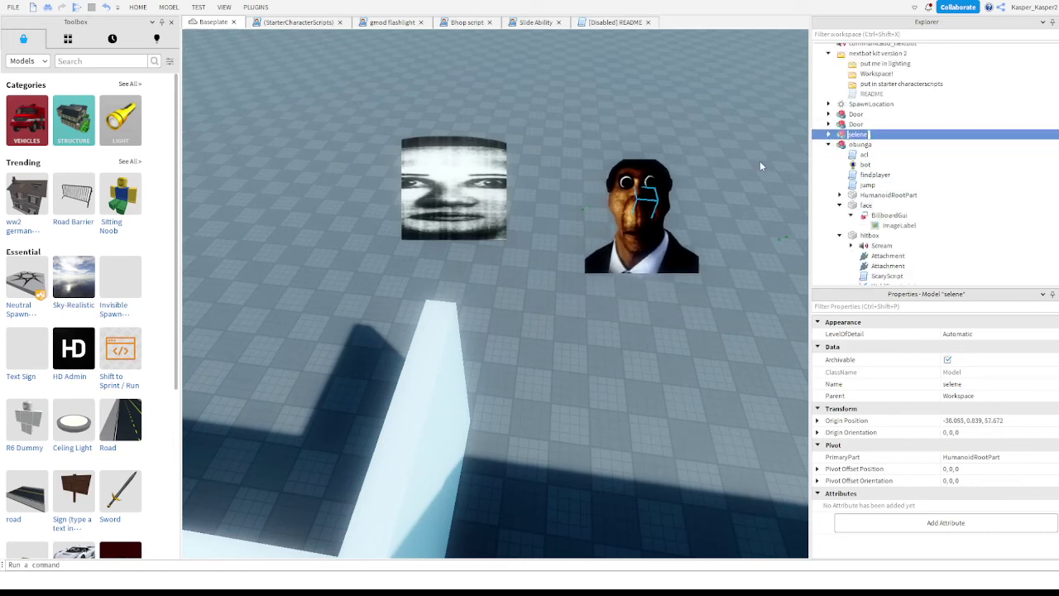
pyautogui.write('obunga')
pyautogui.click(861, 152)
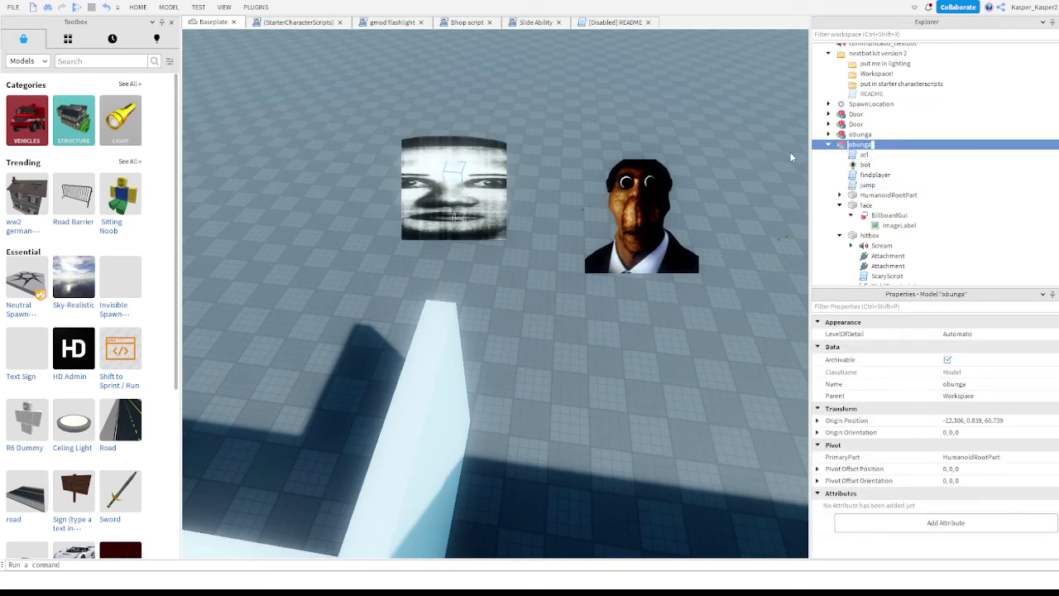
pyautogui.write('sc')
pyautogui.write('lene')
pyautogui.click(514, 411)
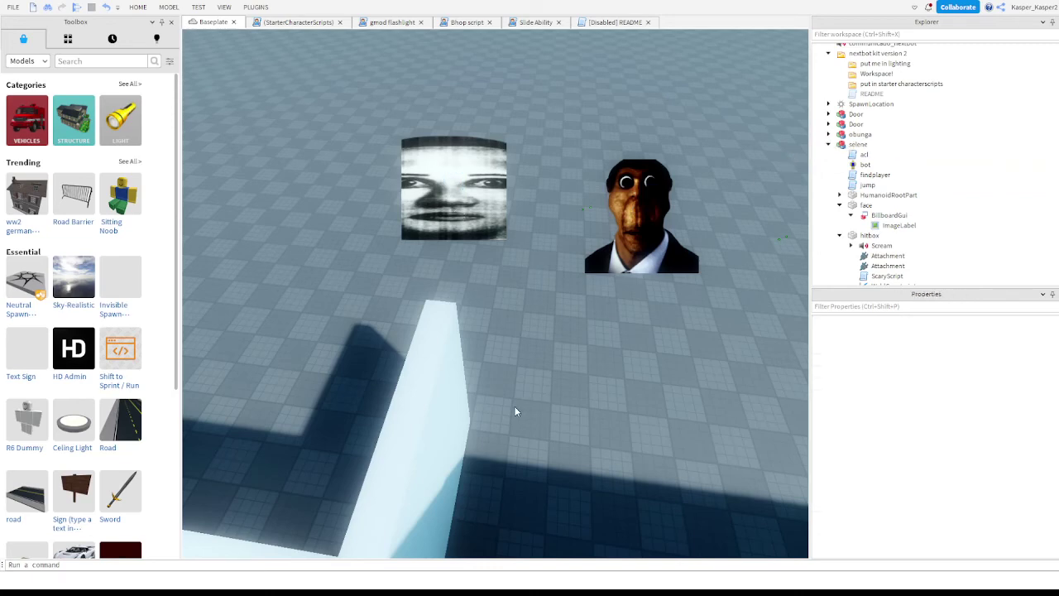
# - Write viewers a closing message in the Toolbox search field, beginning "and there you have" and ending "in roblox studio (v2)", and clear it
pyautogui.press('s')
pyautogui.moveTo(515, 411); pyautogui.dragTo(511, 405, button='right')
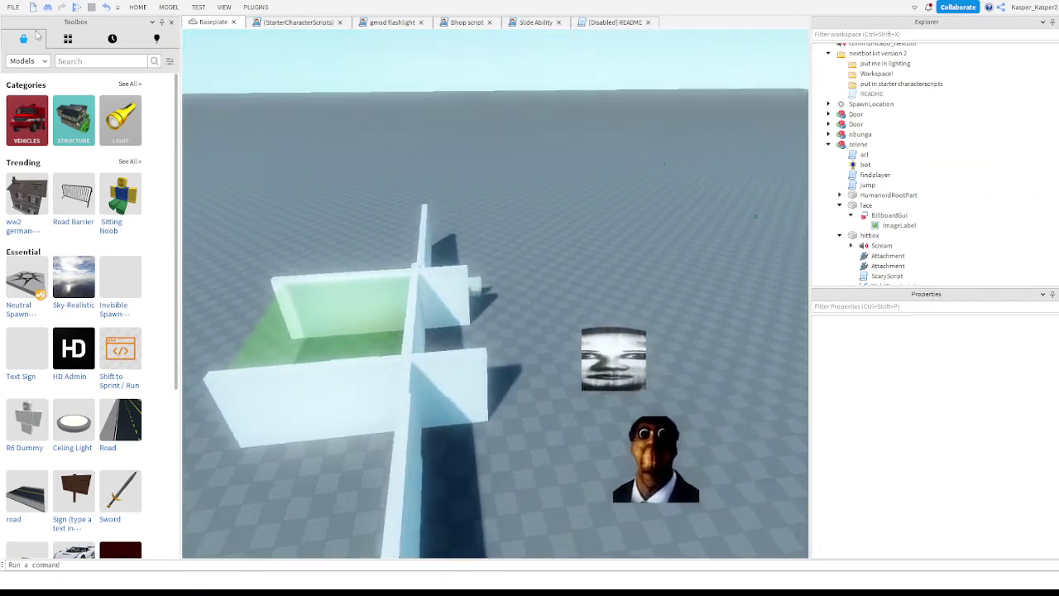
pyautogui.moveTo(325, 220); pyautogui.dragTo(326, 222, button='right')
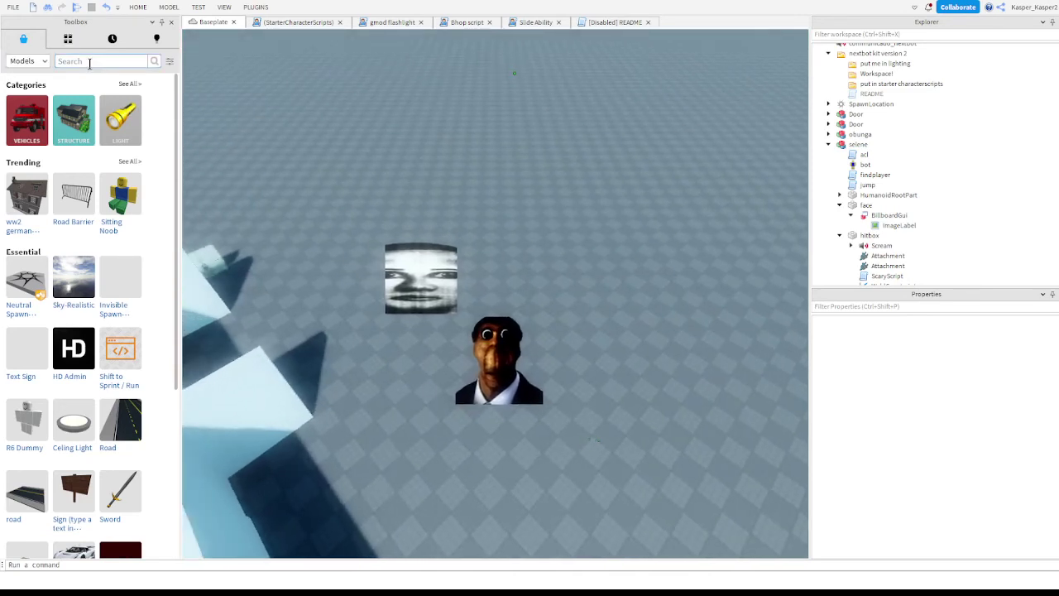
pyautogui.write('and')
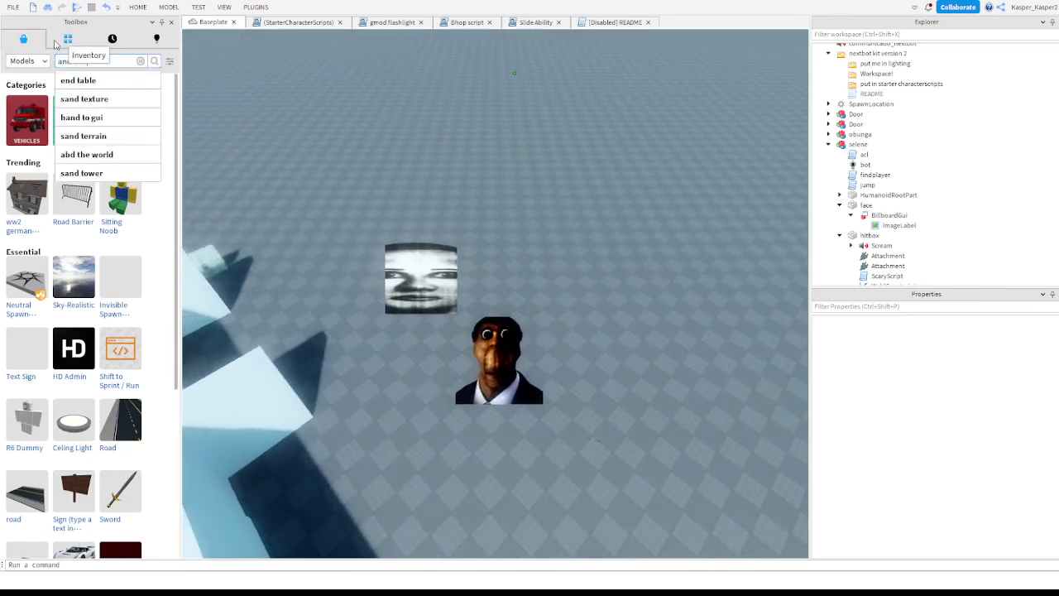
pyautogui.write(' then play there you have')
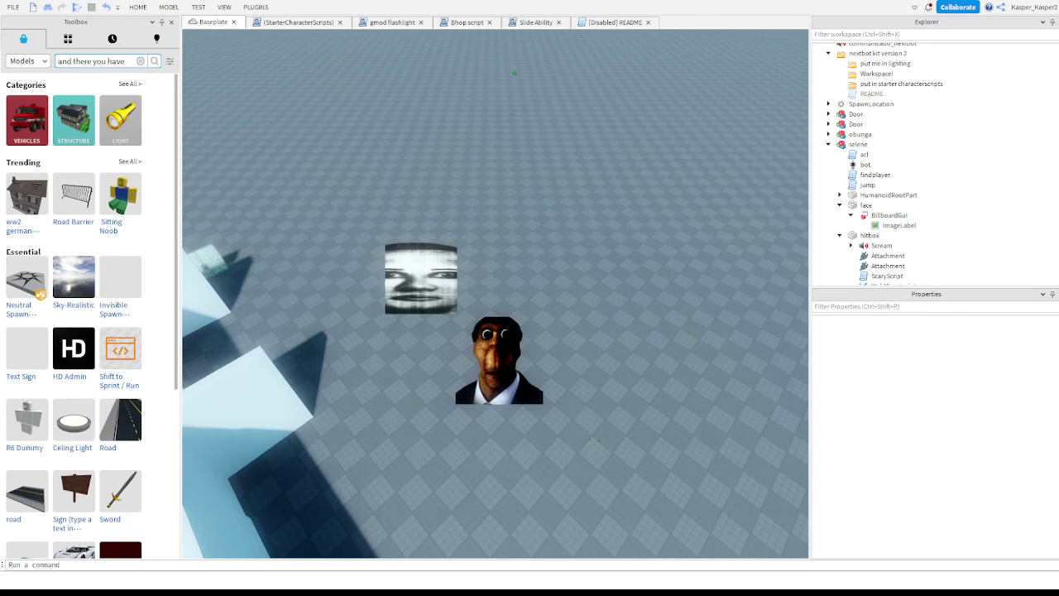
pyautogui.write(' how t')
pyautogui.write(' rob')
pyautogui.write('lox studio ')
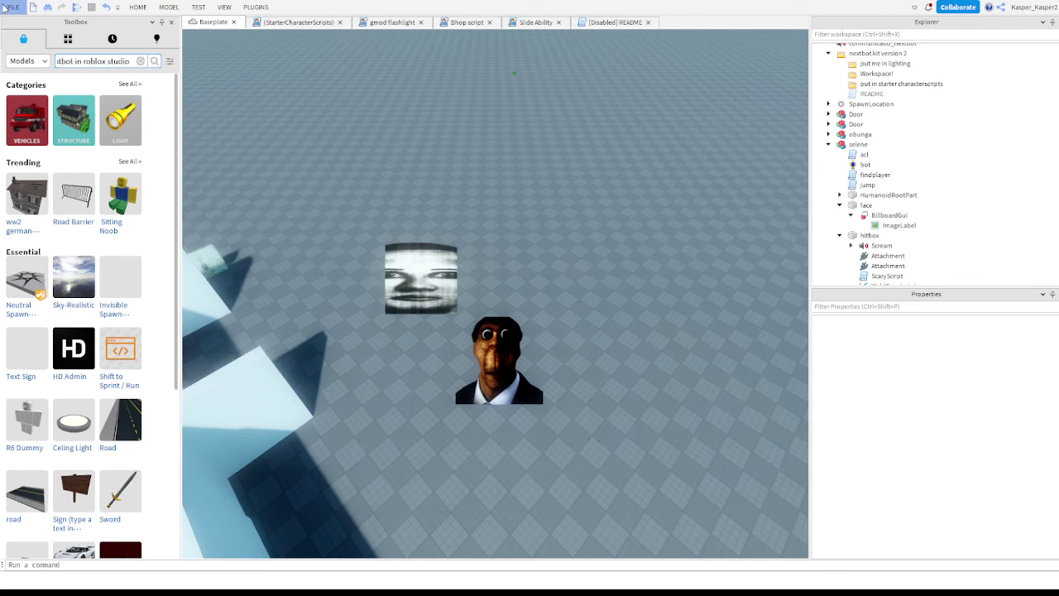
pyautogui.write(' (v2')
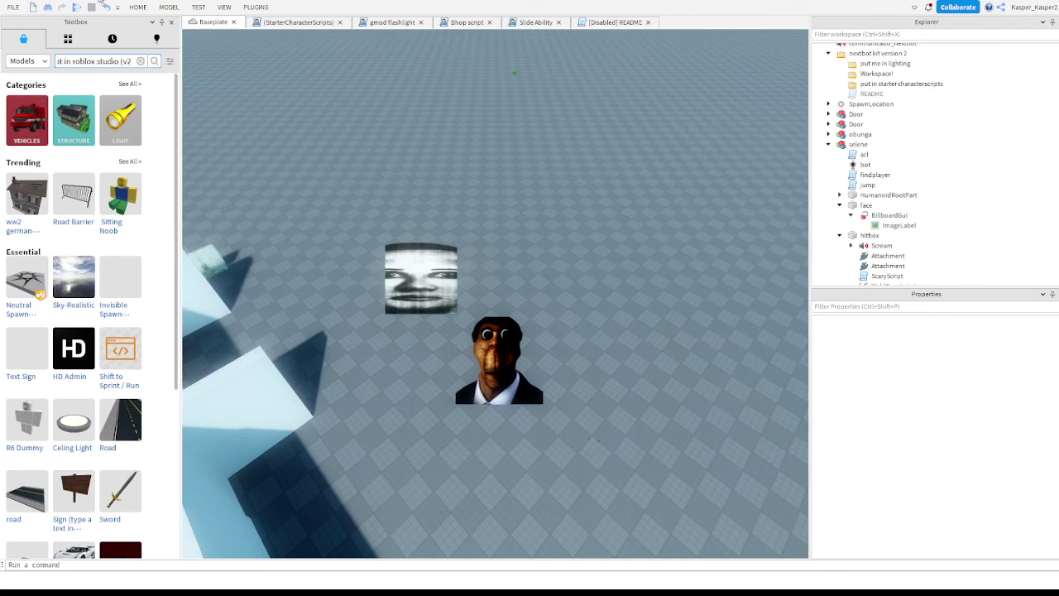
pyautogui.write(')')
pyautogui.click(141, 61)
# - Start a new playtest and run the character out of the walled zone onto the open baseplate
pyautogui.moveTo(424, 191); pyautogui.dragTo(425, 191, button='right')
pyautogui.press('w')
pyautogui.press('s')
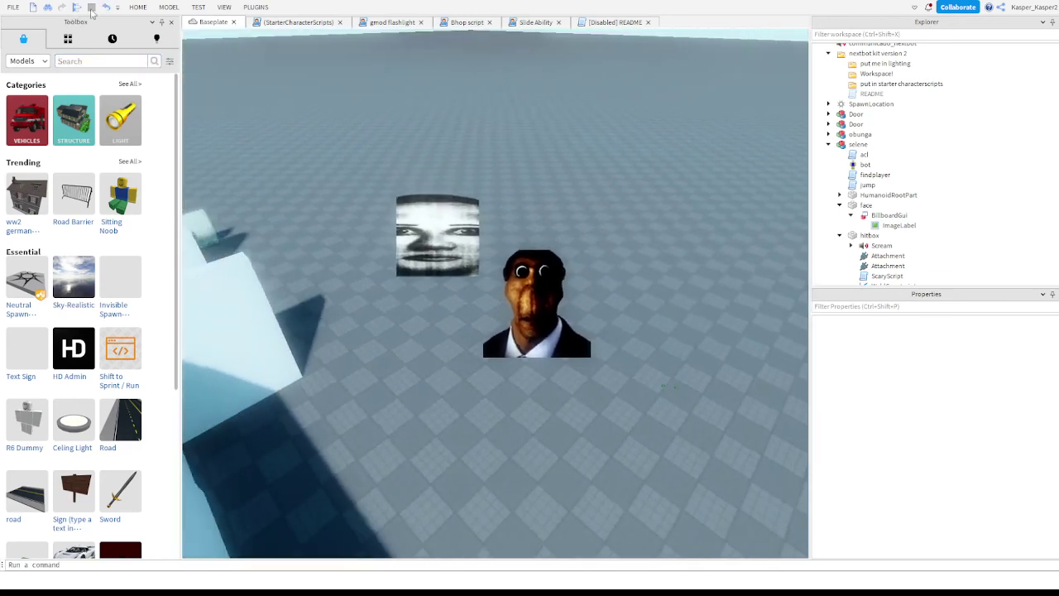
pyautogui.press('a')
pyautogui.click(77, 8)
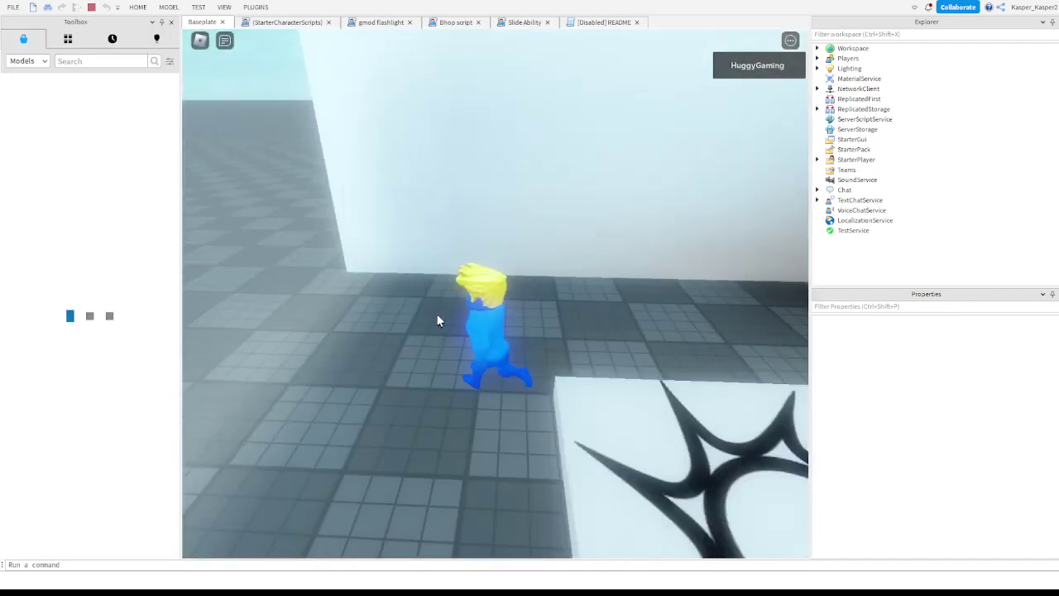
pyautogui.press('w')
pyautogui.moveTo(437, 316); pyautogui.dragTo(437, 315, button='right')
pyautogui.press('a')
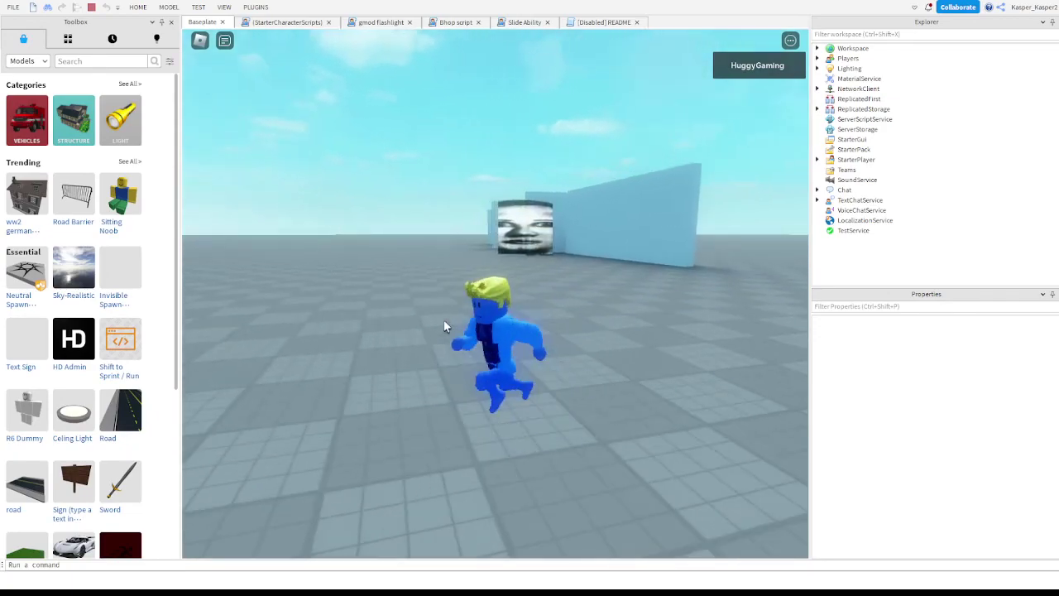